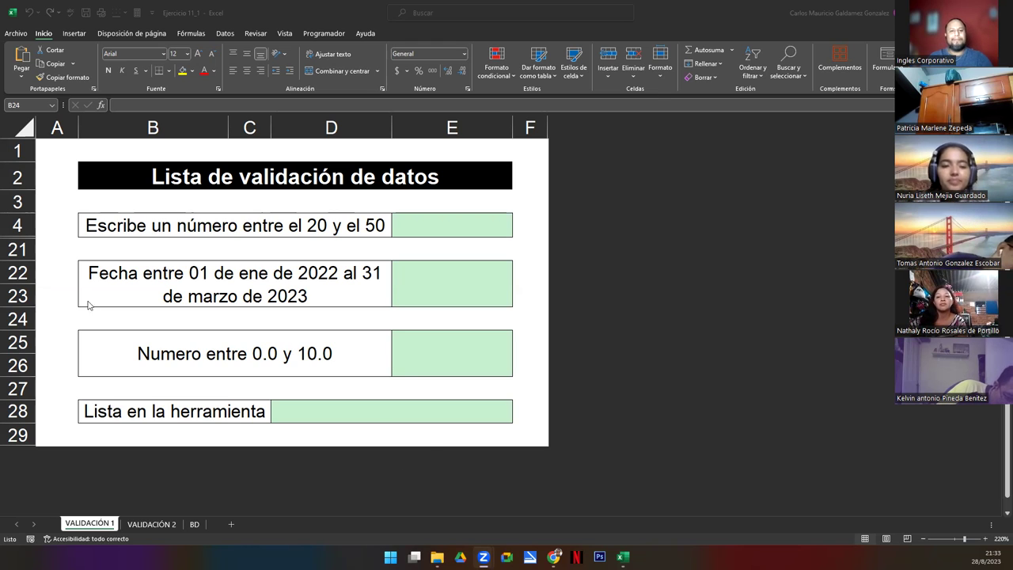
left_click(453, 227)
left_click(450, 227)
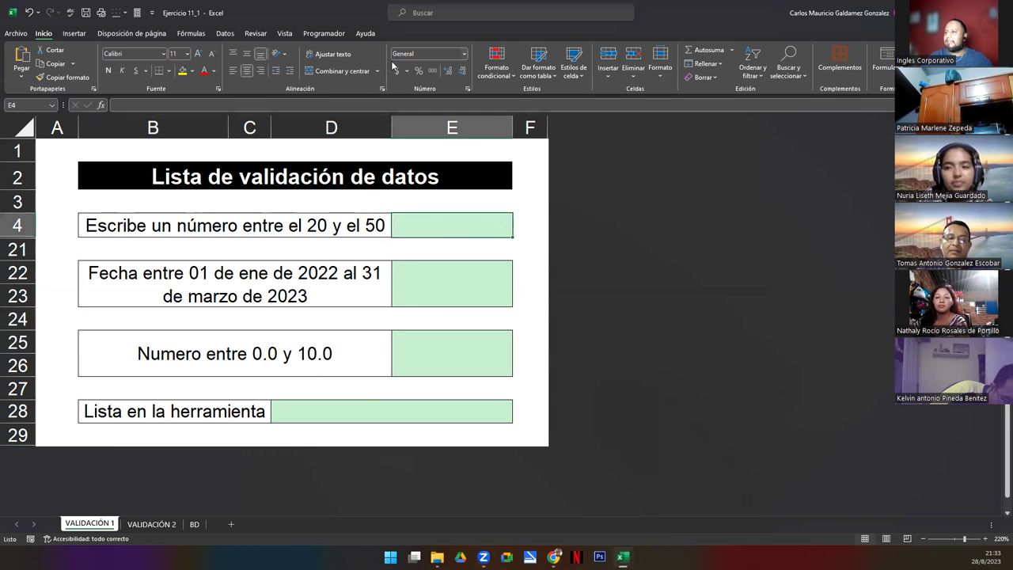
left_click(225, 34)
left_click(569, 55)
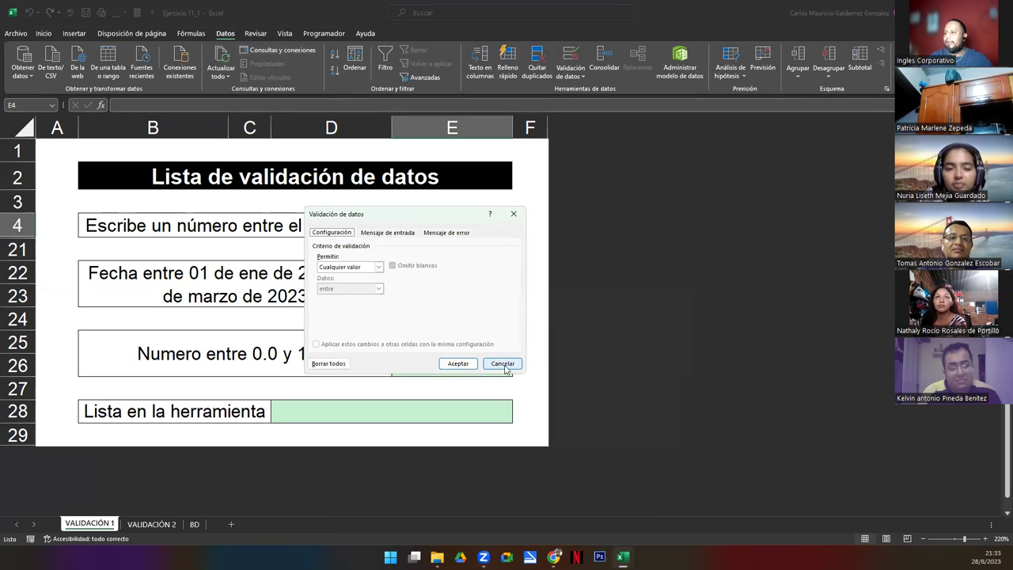
left_click(503, 363)
left_click(286, 361)
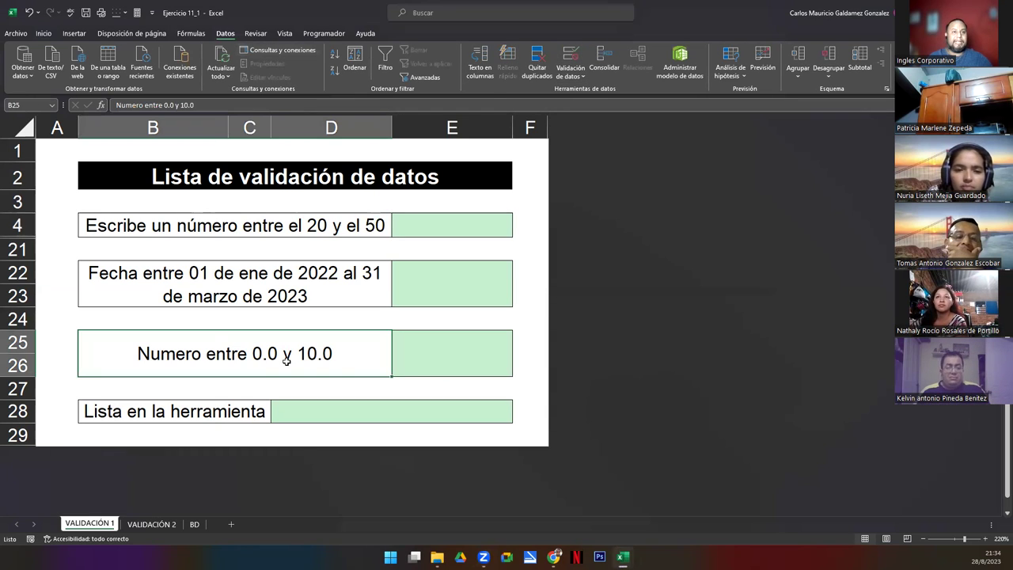
left_click_drag(138, 224, 209, 234)
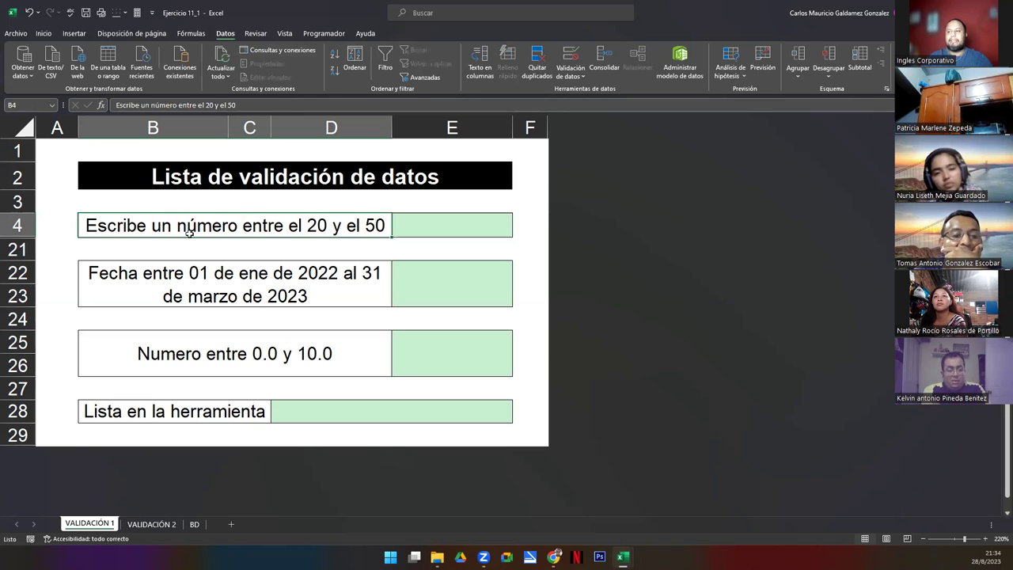
Step: Start a data validation rule for cell E4 that allows whole numbers (Número entero)
left_click(427, 226)
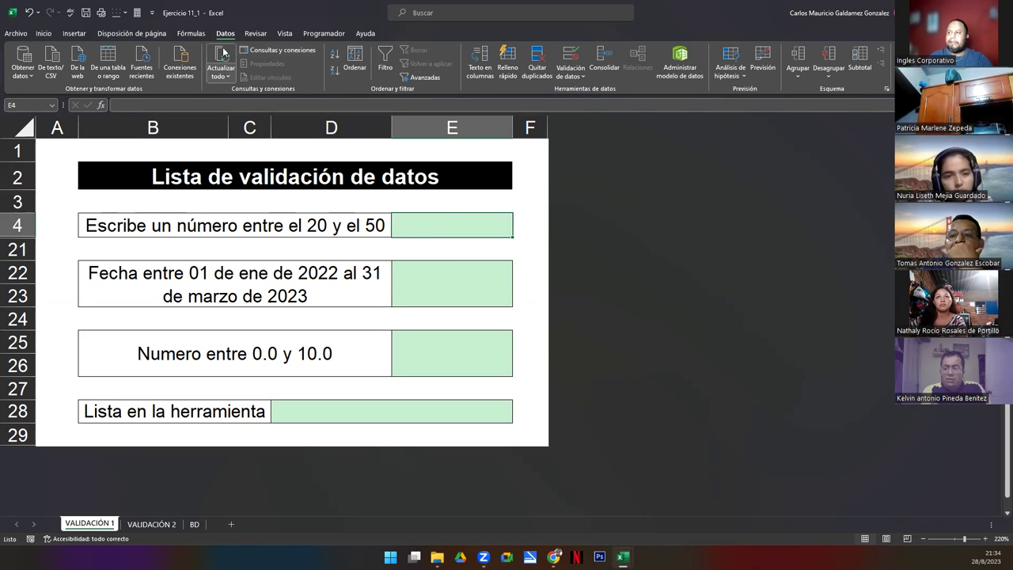
left_click(574, 58)
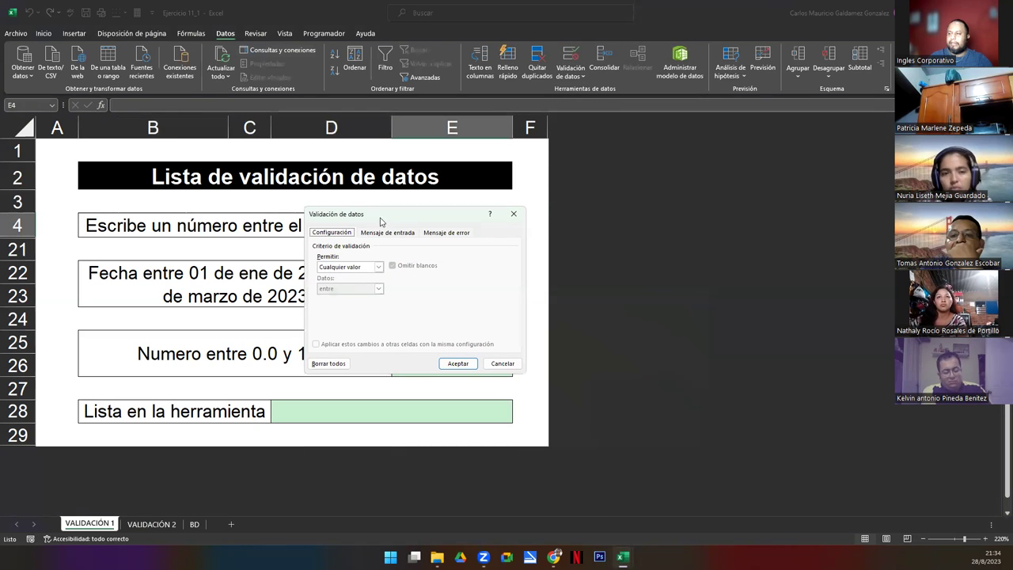
left_click_drag(382, 221, 561, 184)
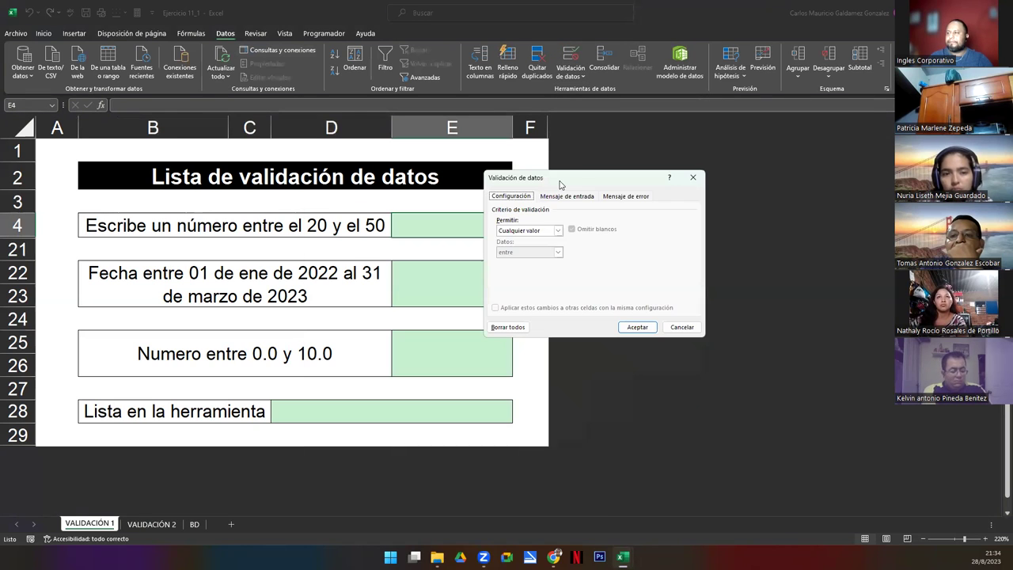
left_click(517, 231)
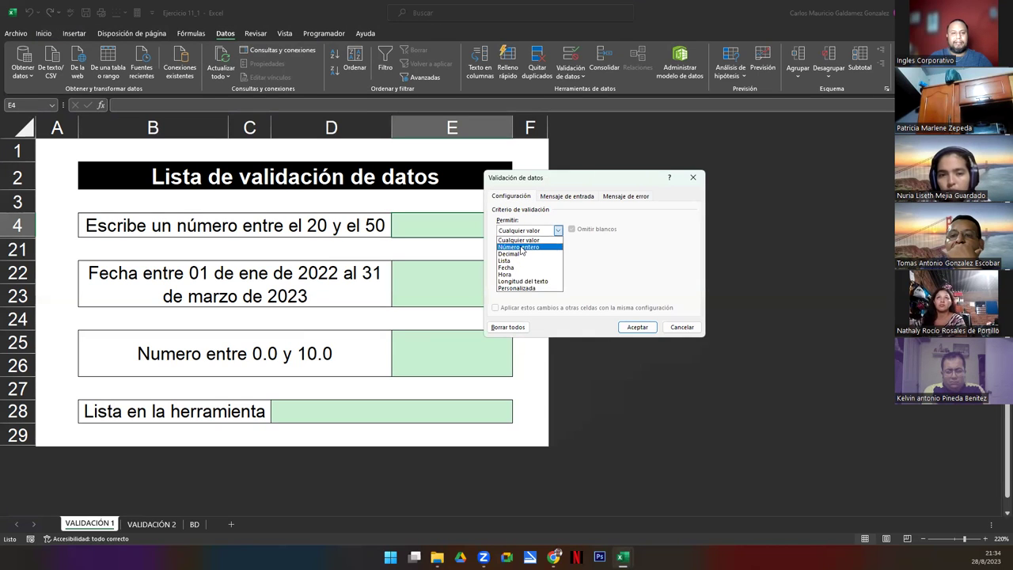
left_click(512, 247)
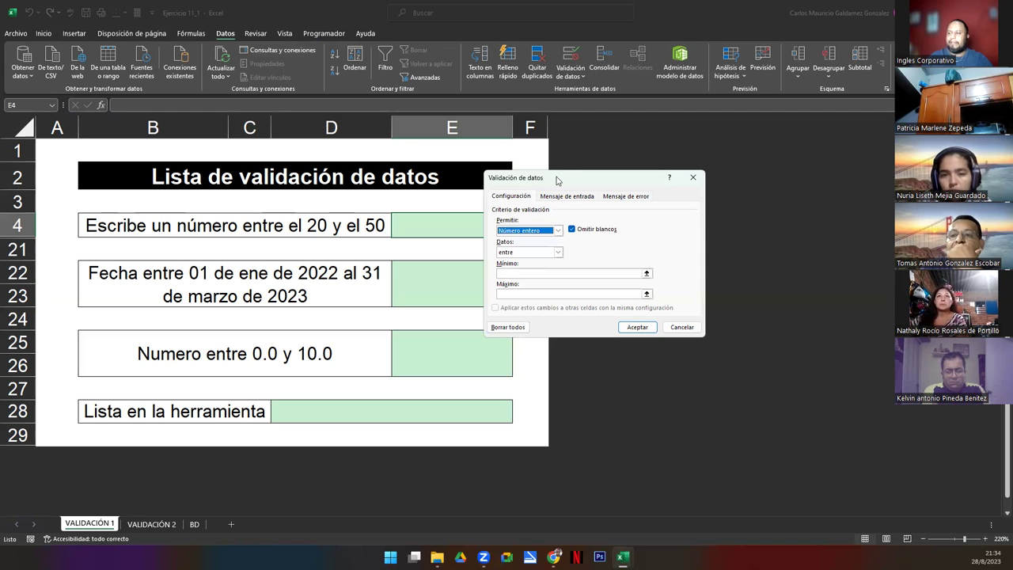
left_click_drag(556, 180, 257, 43)
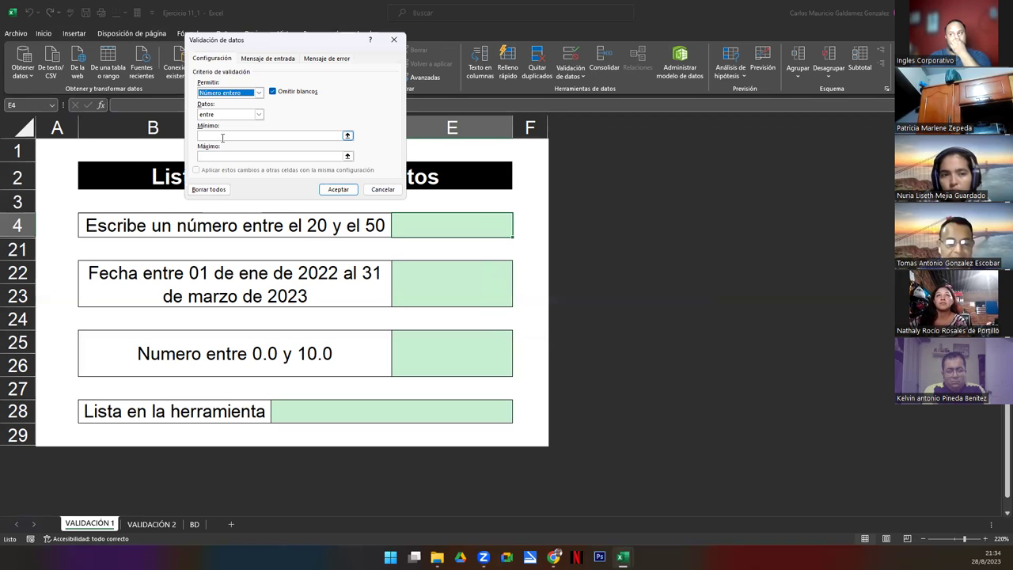
Step: Restrict the E4 rule to values "entre" a minimum of 20 and a maximum of 50, and apply it
left_click(256, 117)
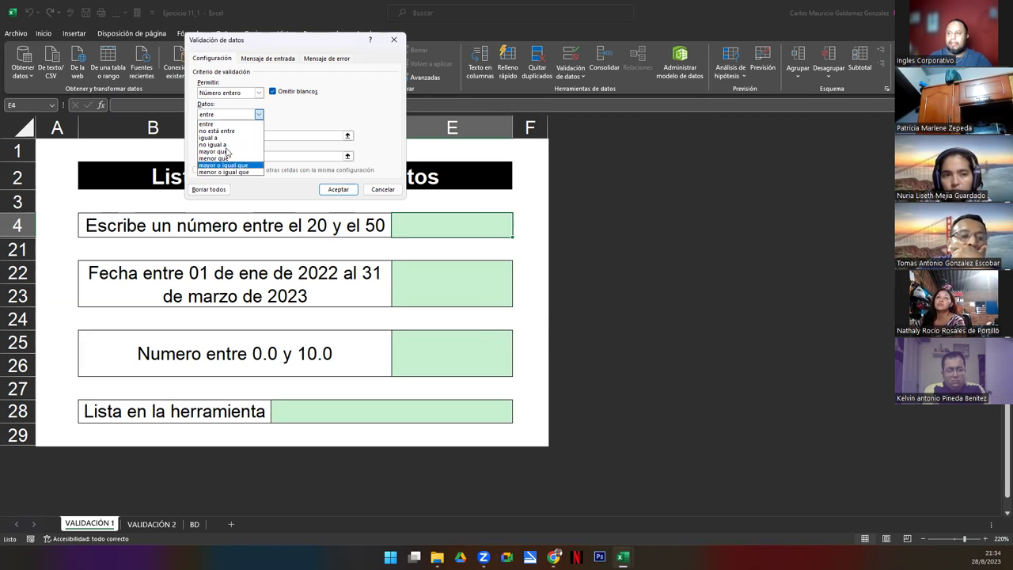
left_click(215, 125)
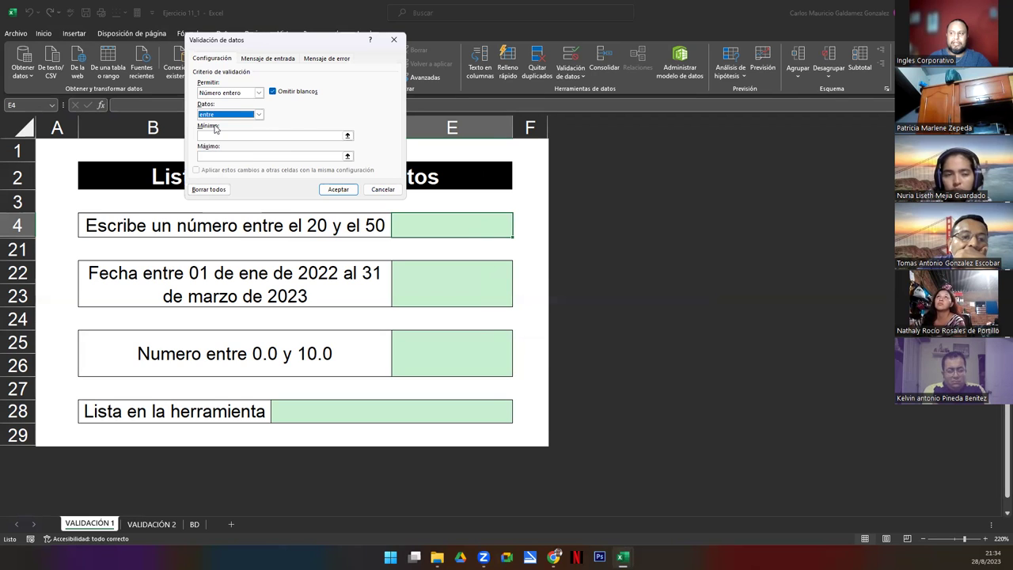
left_click(259, 115)
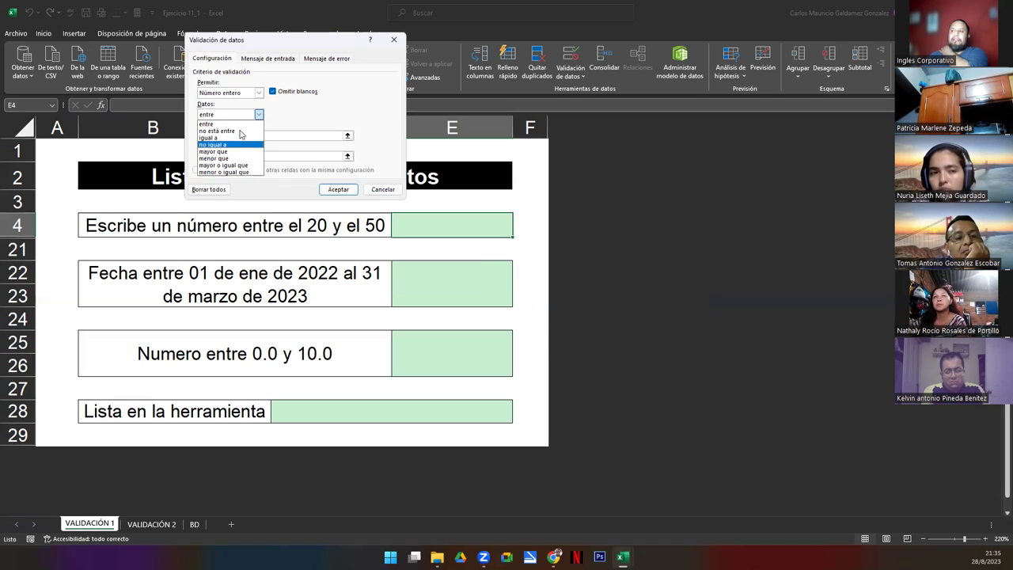
left_click(241, 125)
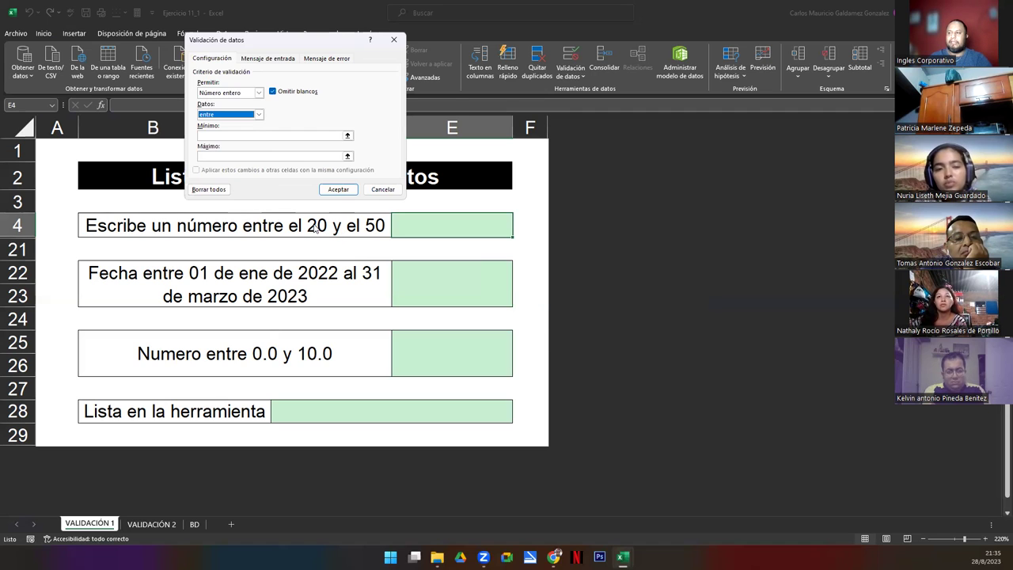
left_click(230, 135)
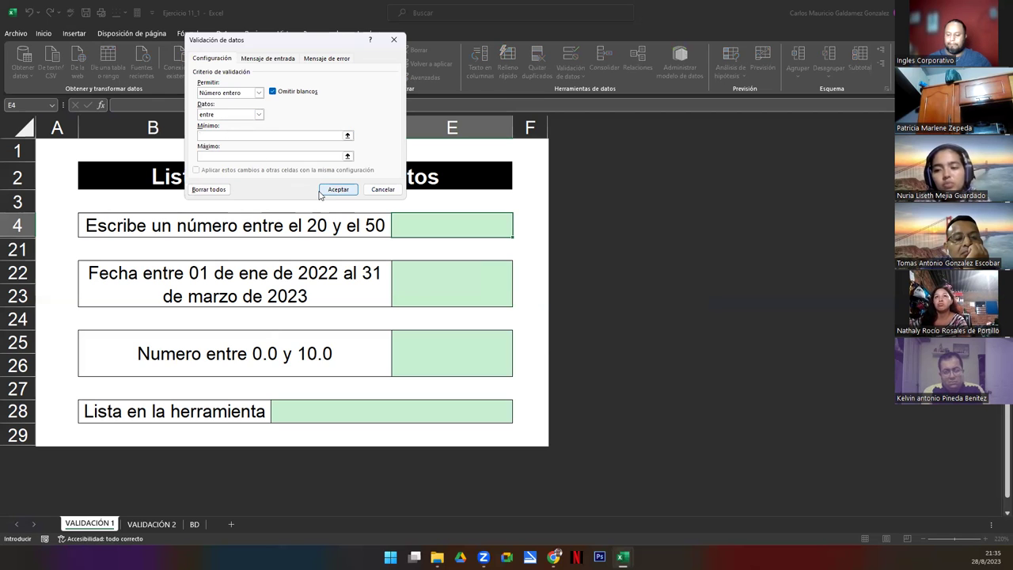
key("Tab")
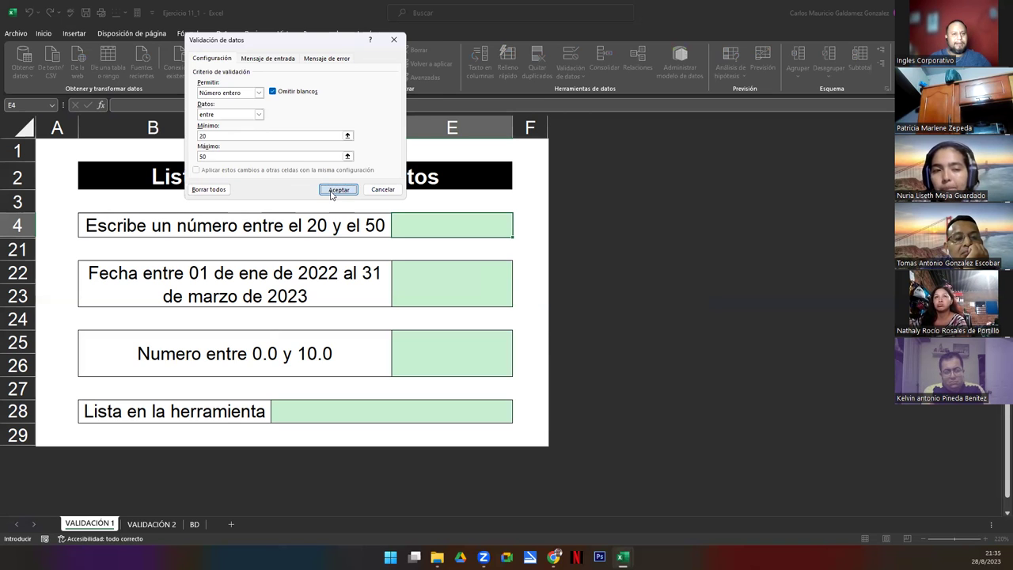
left_click(337, 190)
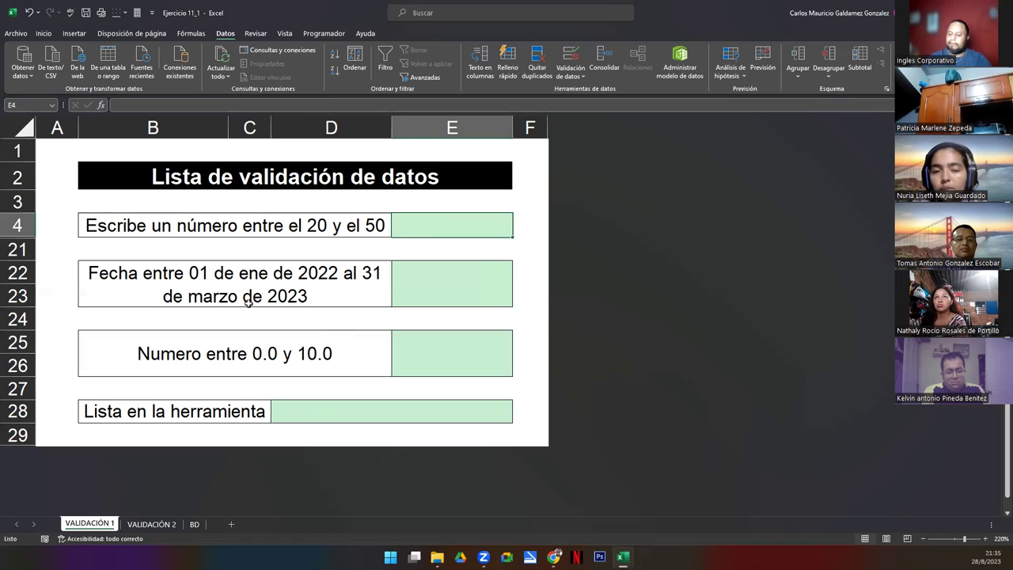
Step: Test the validation by entering 35 in cell E4, and clear the cell again
type("35")
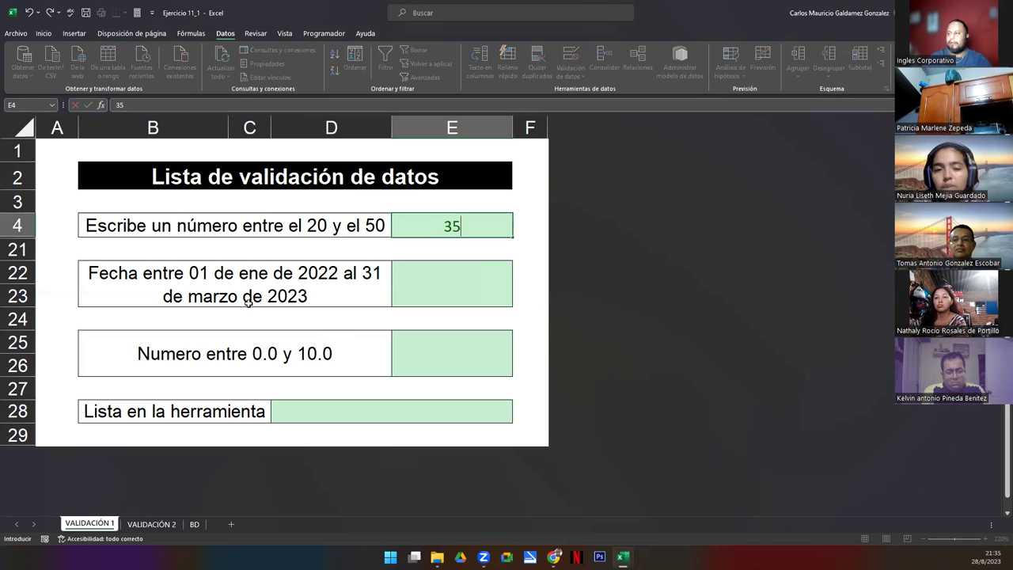
key("Return")
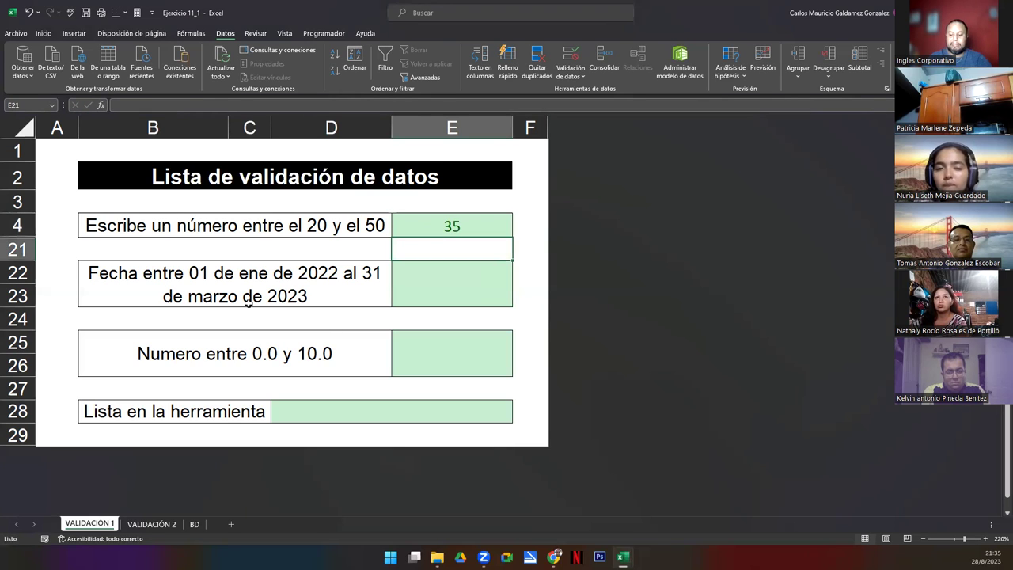
key("Up")
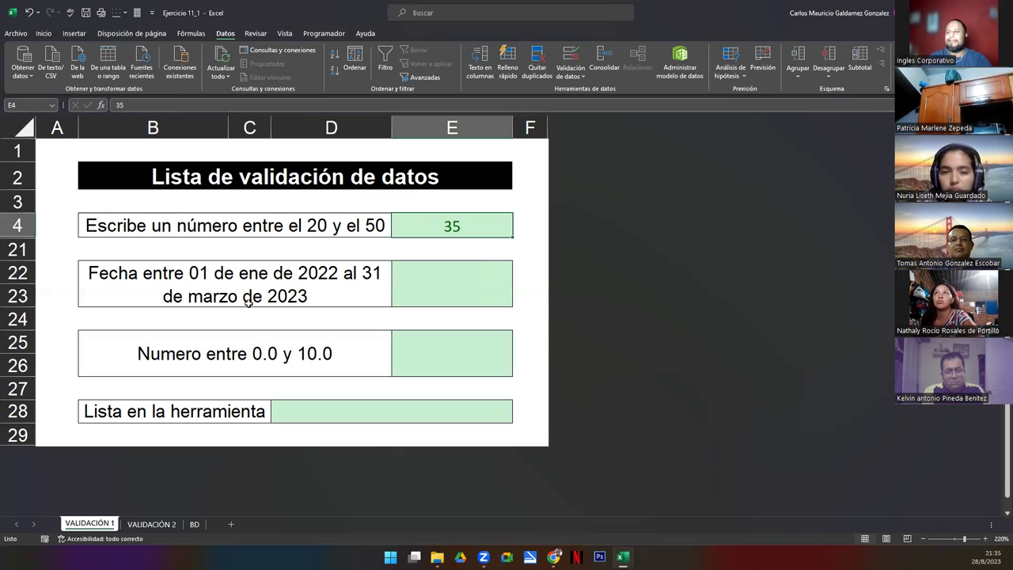
key("Delete")
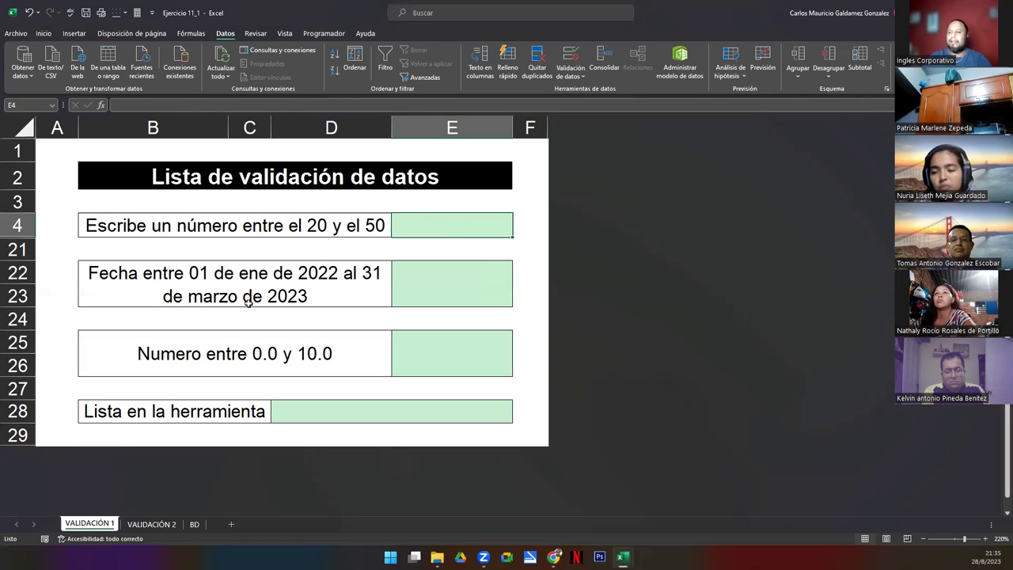
Step: Try the out-of-range values 55 and 15 in cell E4, discarding each entry
type("55")
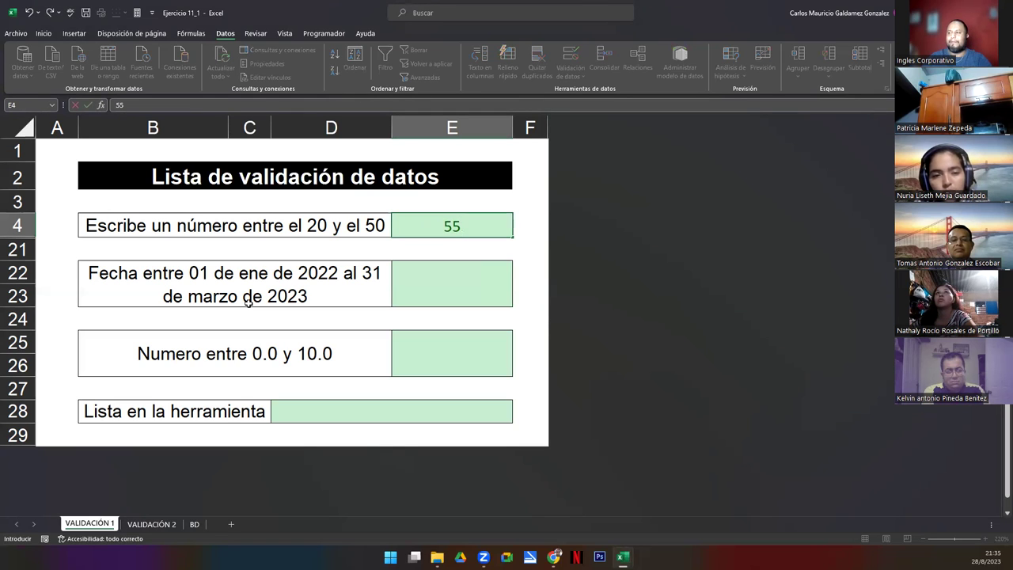
key("Return")
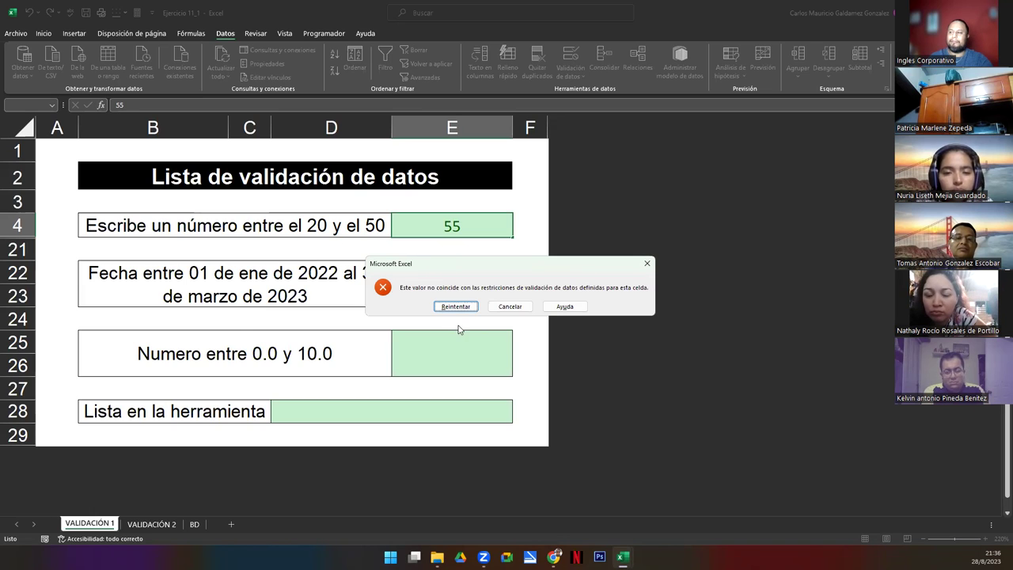
left_click(509, 306)
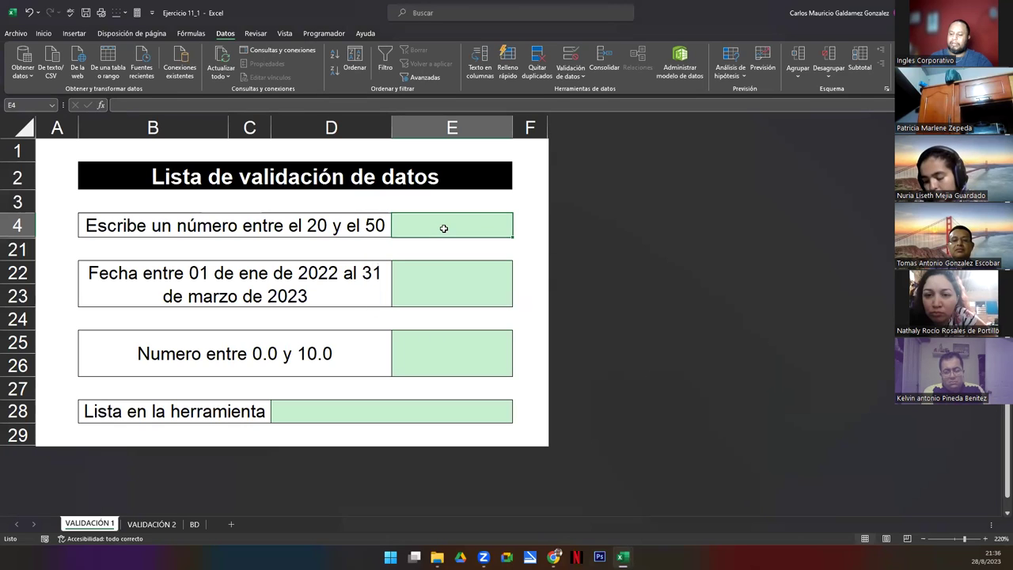
type("15")
key("Return")
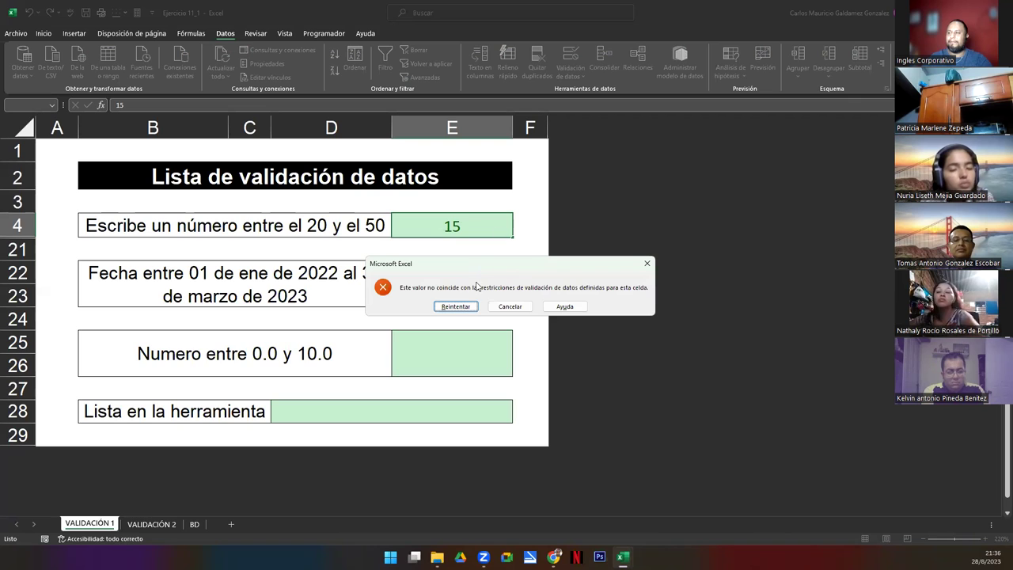
left_click(519, 311)
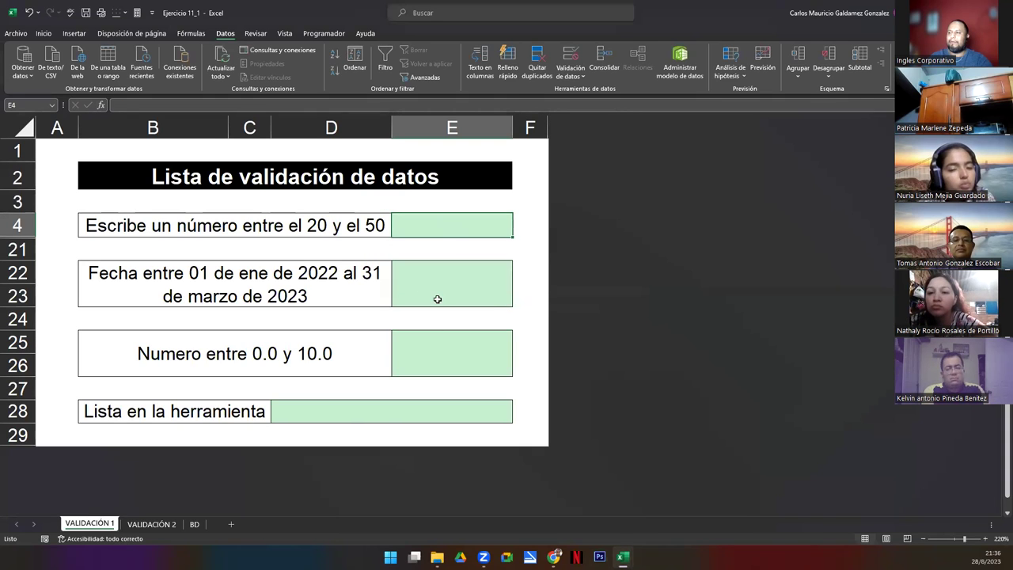
Step: Change the end date in the B22 date label to 28 de agosto, keeping the rest of the text
left_click(421, 287)
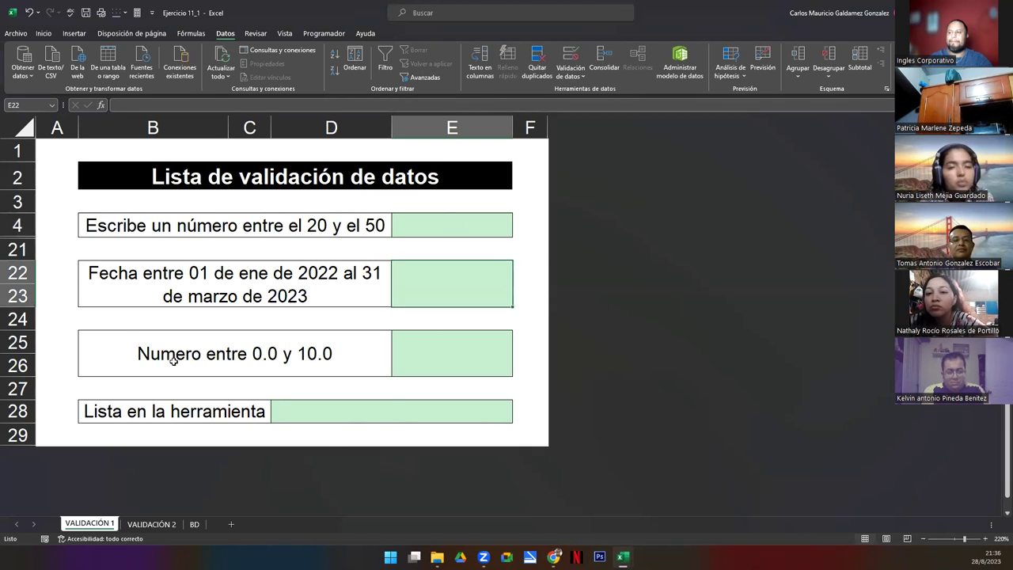
double_click(367, 273)
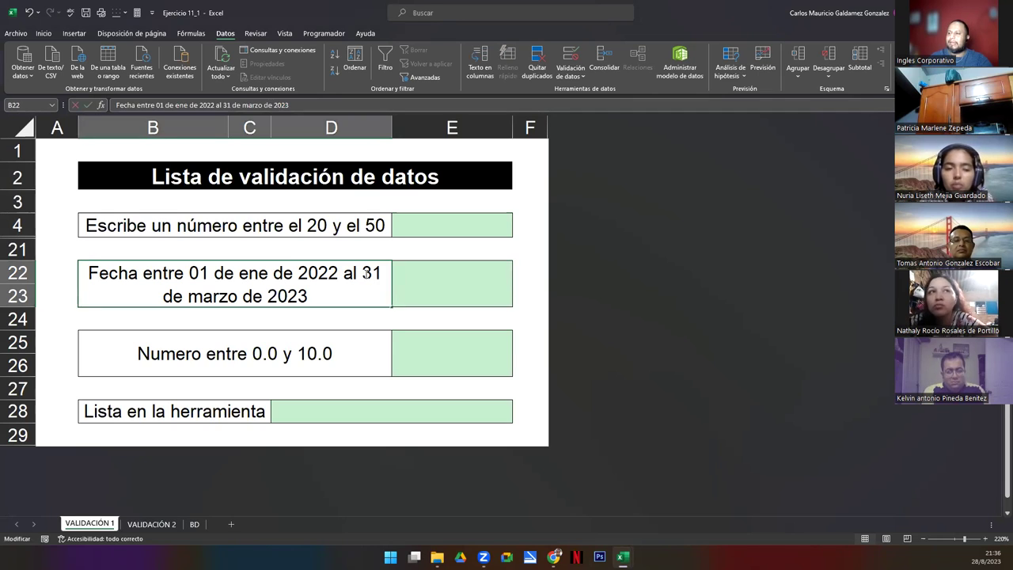
left_click_drag(361, 273, 383, 274)
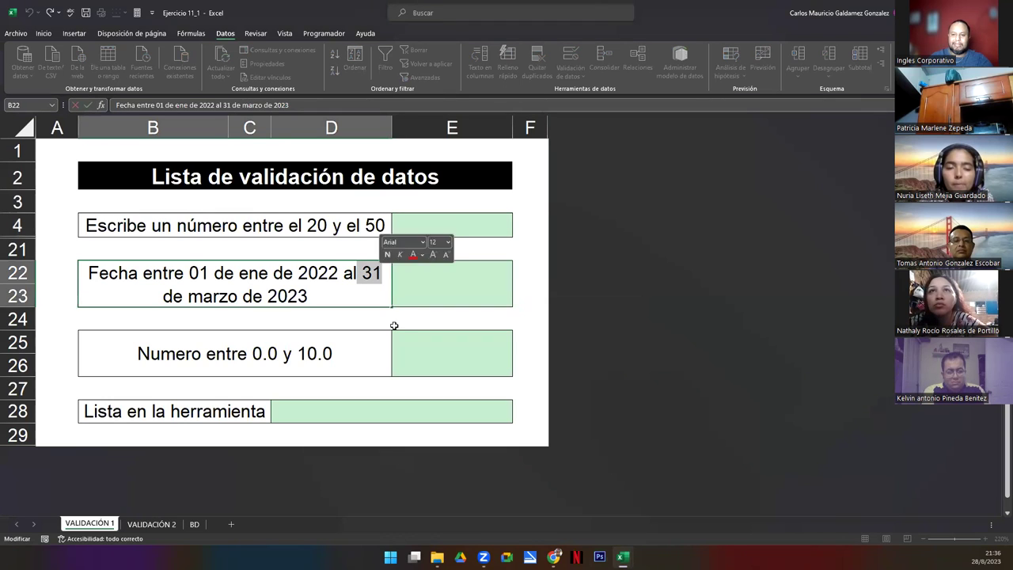
key("BackSpace")
type("28")
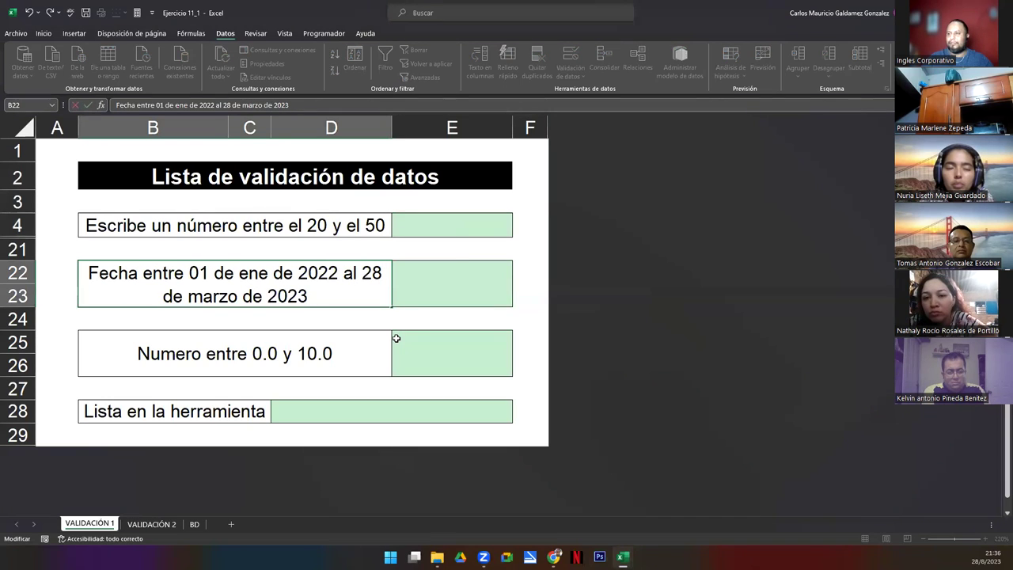
key("shift+Right")
key("shift+Right")
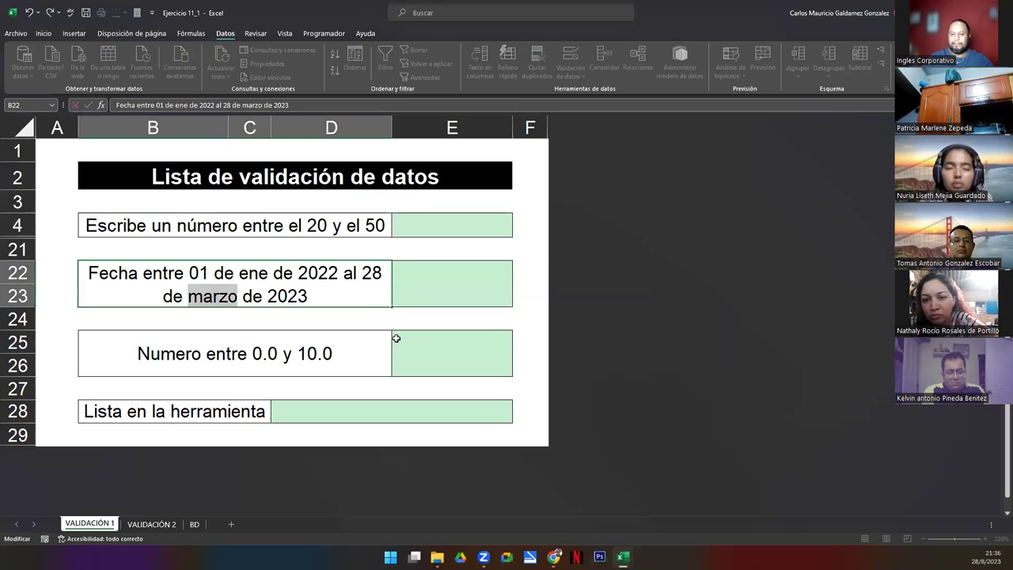
type("a")
type("gosto")
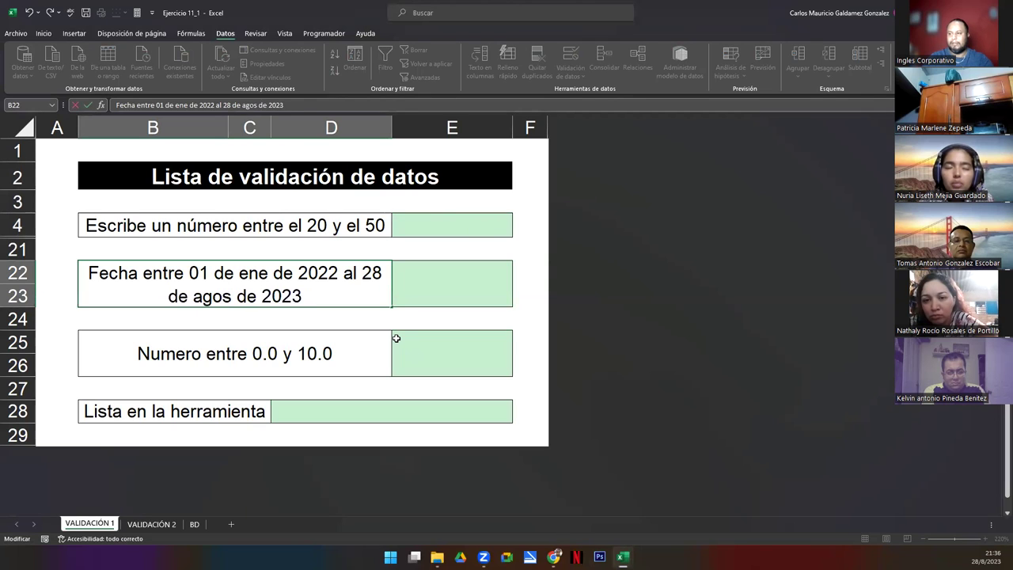
key("Return")
Step: Start a data validation rule for cell E22 that allows only "Fecha" values with the "entre" condition
key("Up")
key("Right")
key("Right")
key("Left")
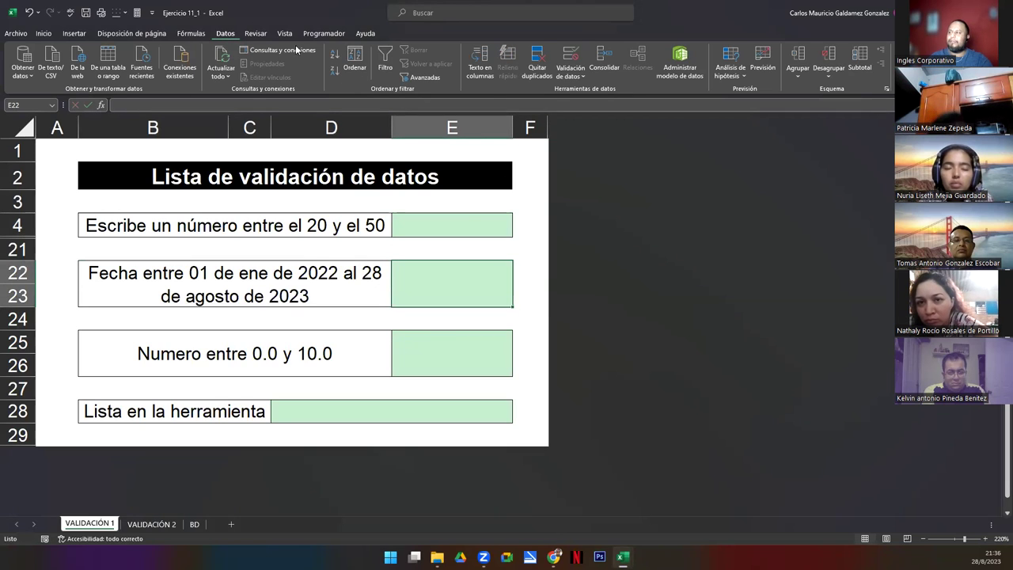
left_click(571, 55)
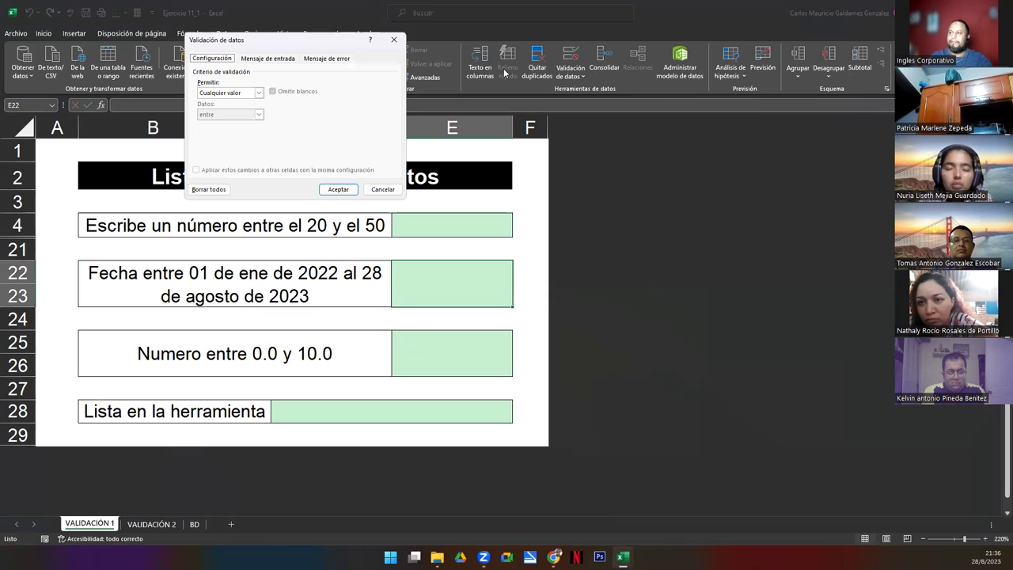
left_click(258, 93)
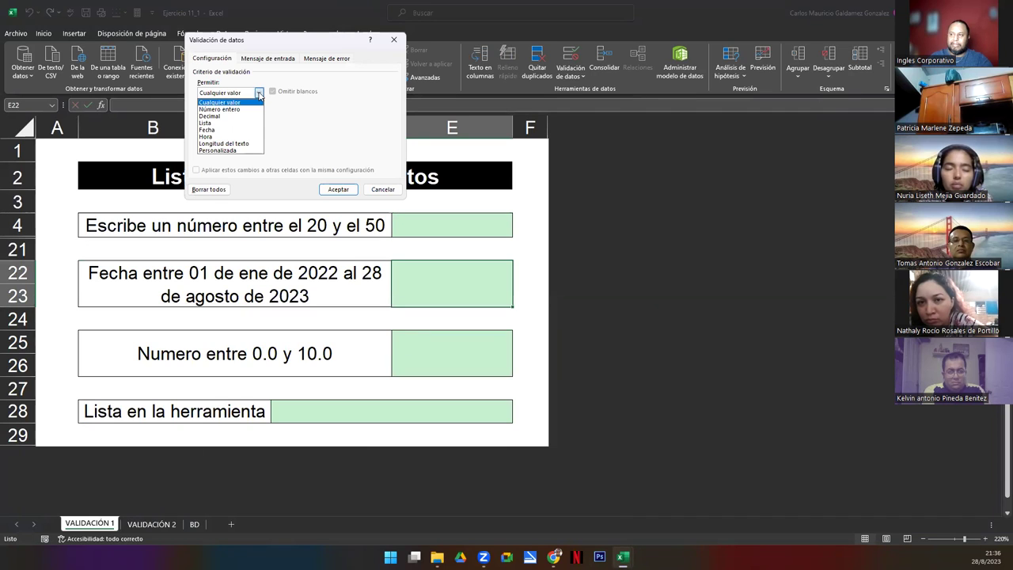
left_click(229, 131)
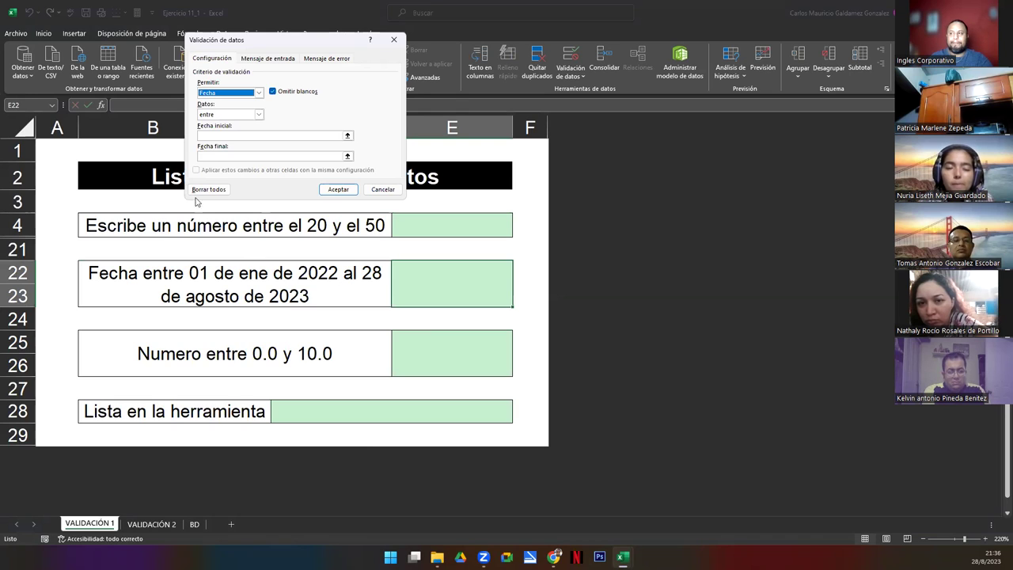
left_click(224, 115)
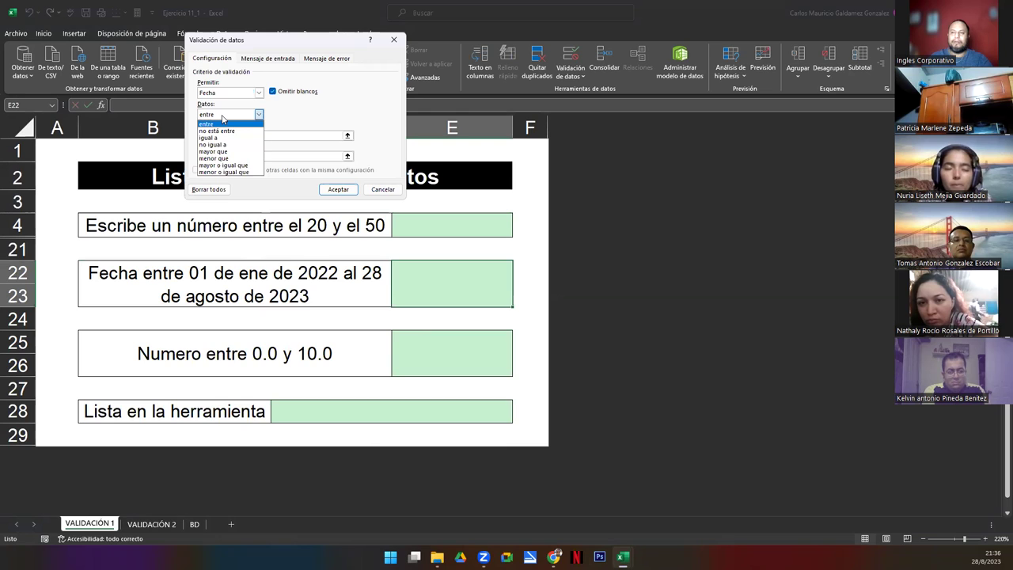
left_click(222, 123)
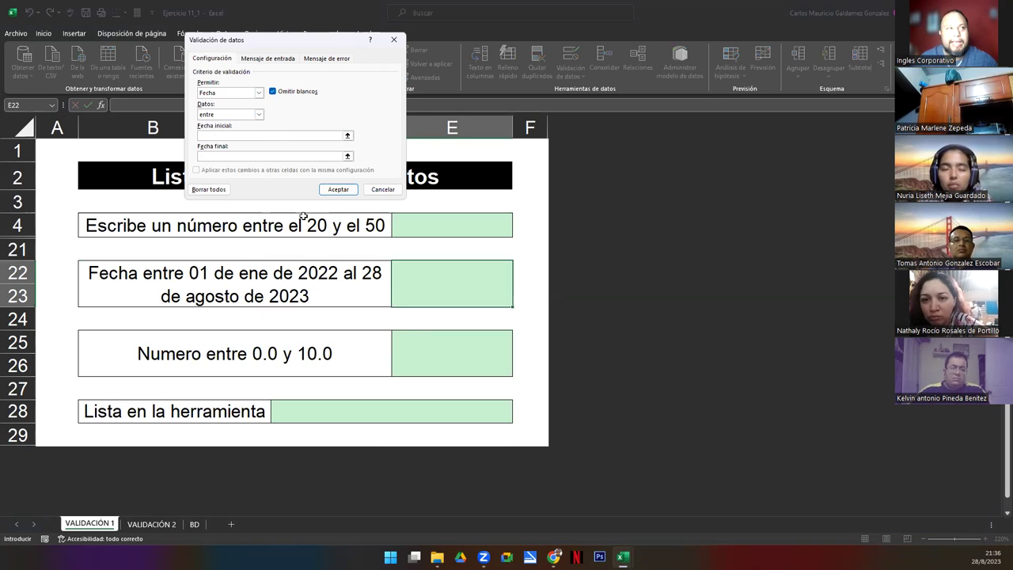
Step: Set the E22 rule's start date to 01/01/2022 and end date to 28/08/2023, keep "Omitir blancos" enabled, and apply it
type("0")
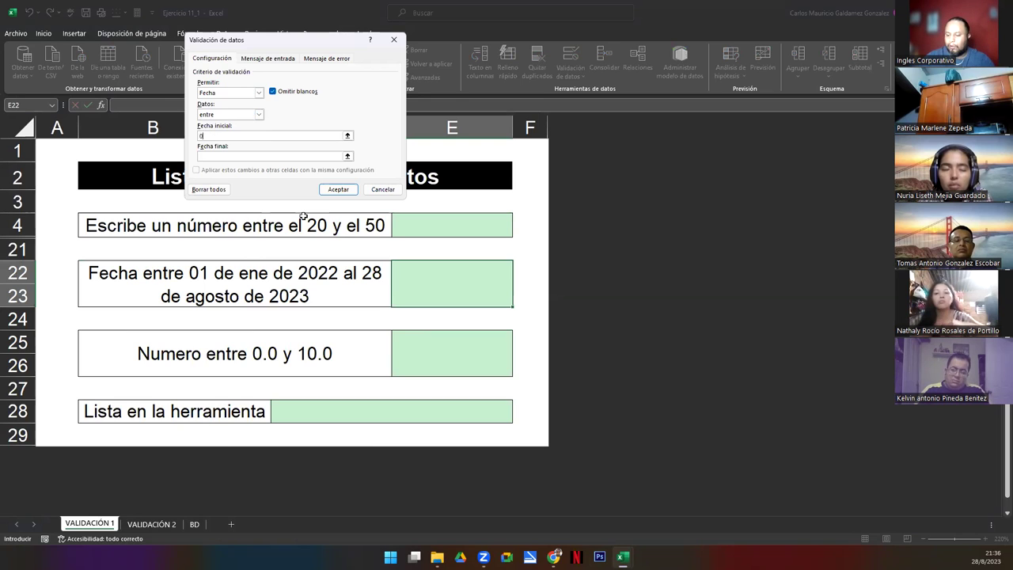
type("1/01/")
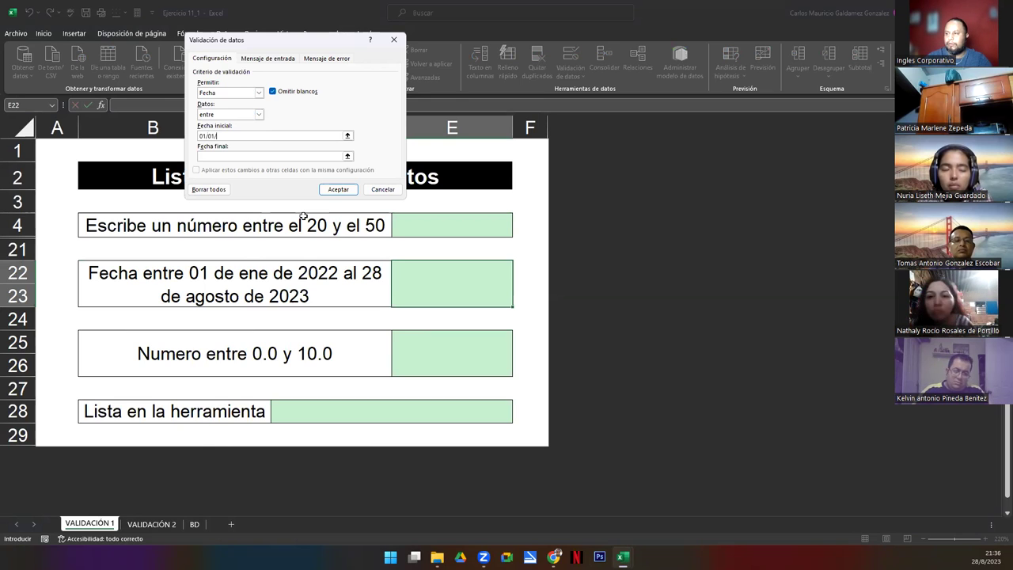
type("2022")
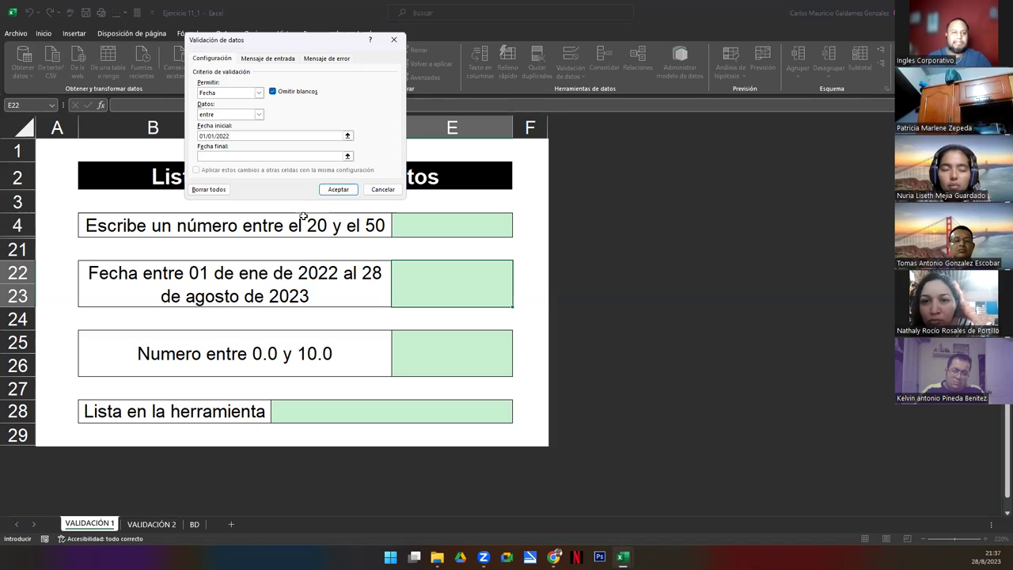
left_click(237, 157)
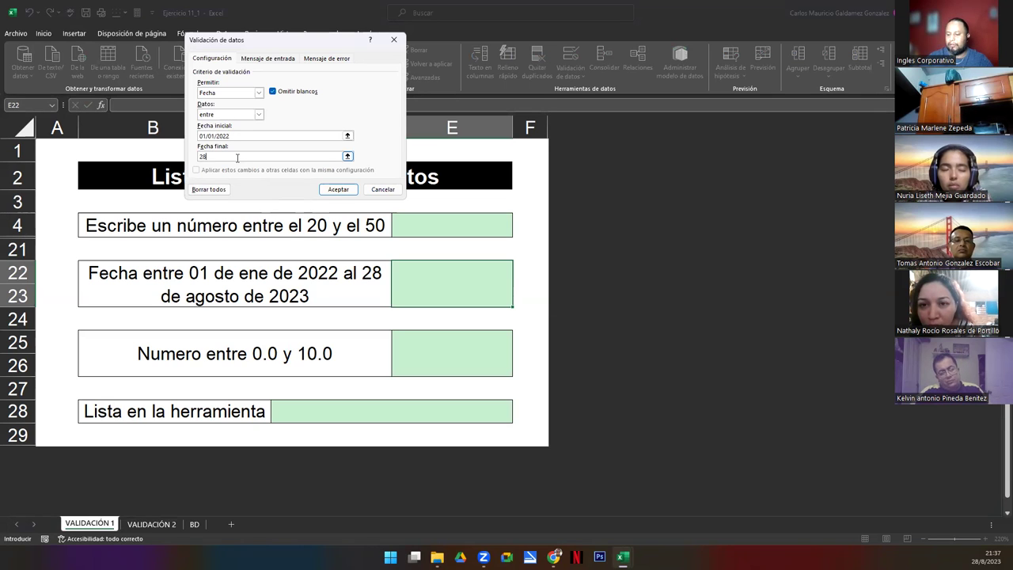
type("28/08/2023")
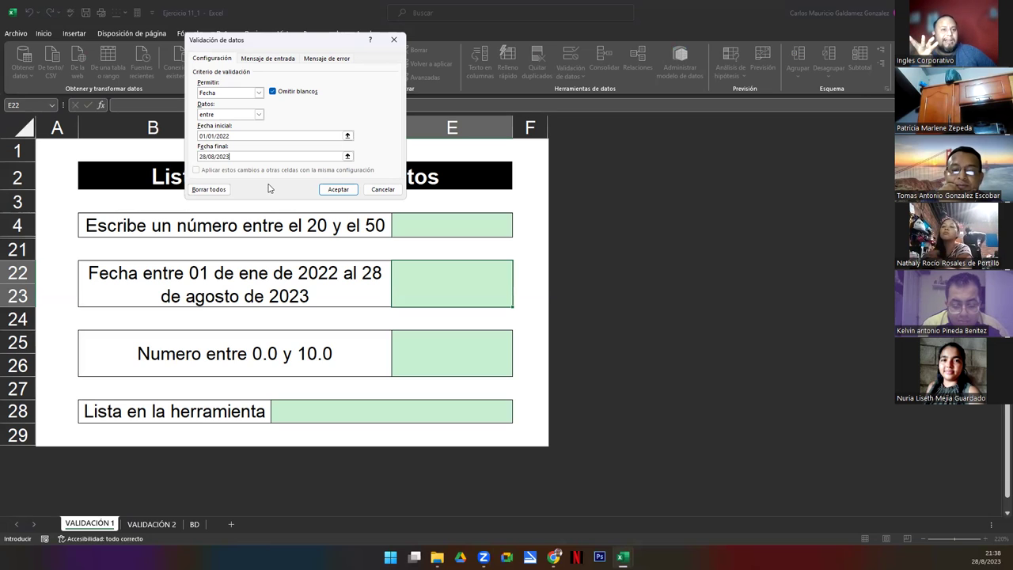
left_click(273, 92)
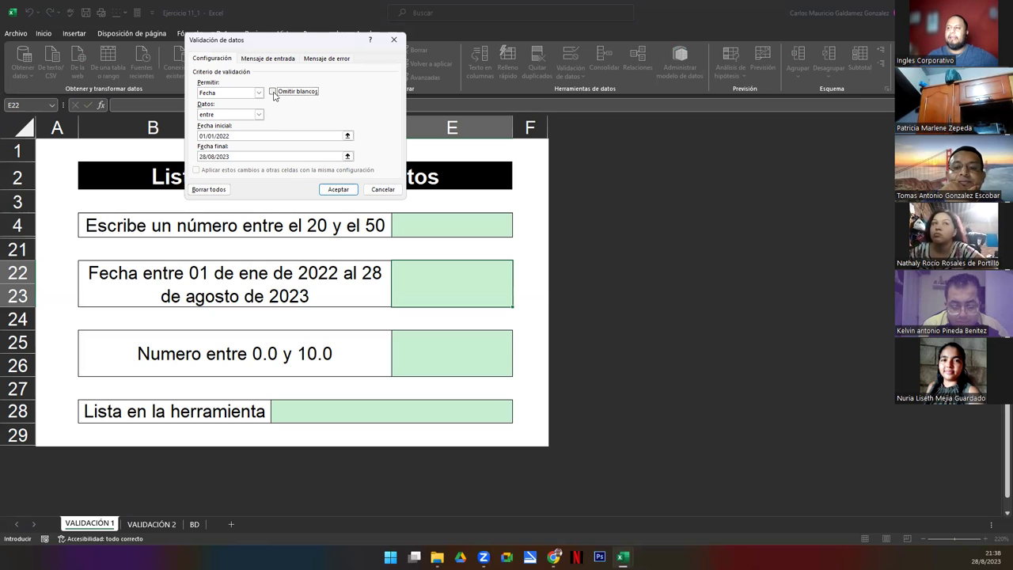
left_click(274, 93)
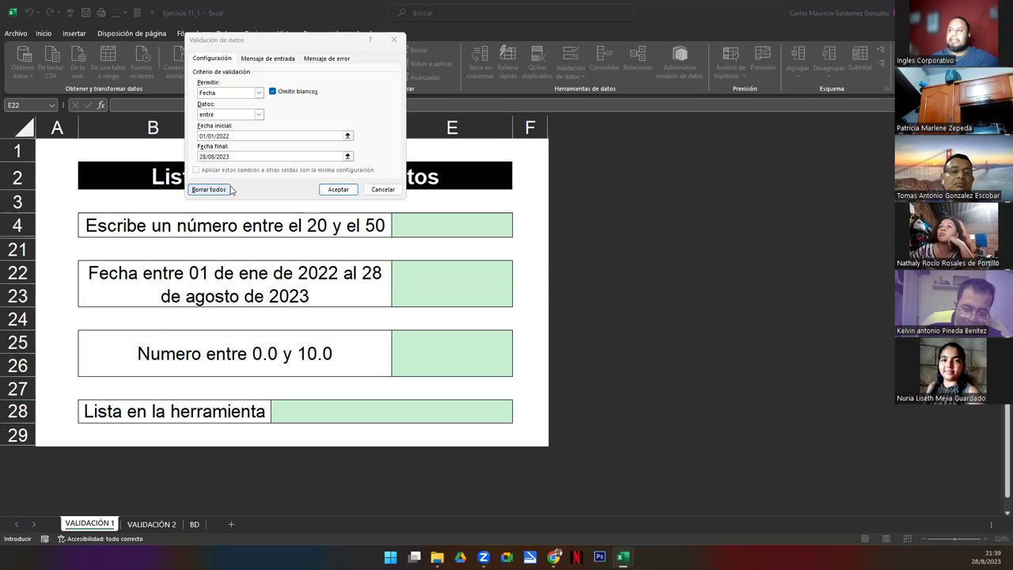
left_click(338, 189)
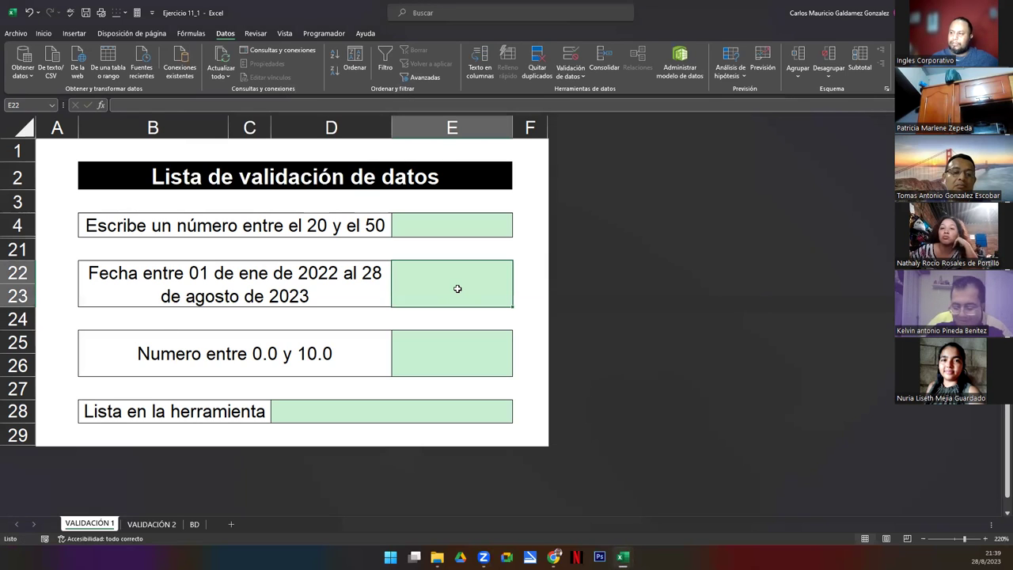
Step: Try the out-of-range dates 01/01/2020 and 29/08/2023 in cell E22, discarding each entry
type("01")
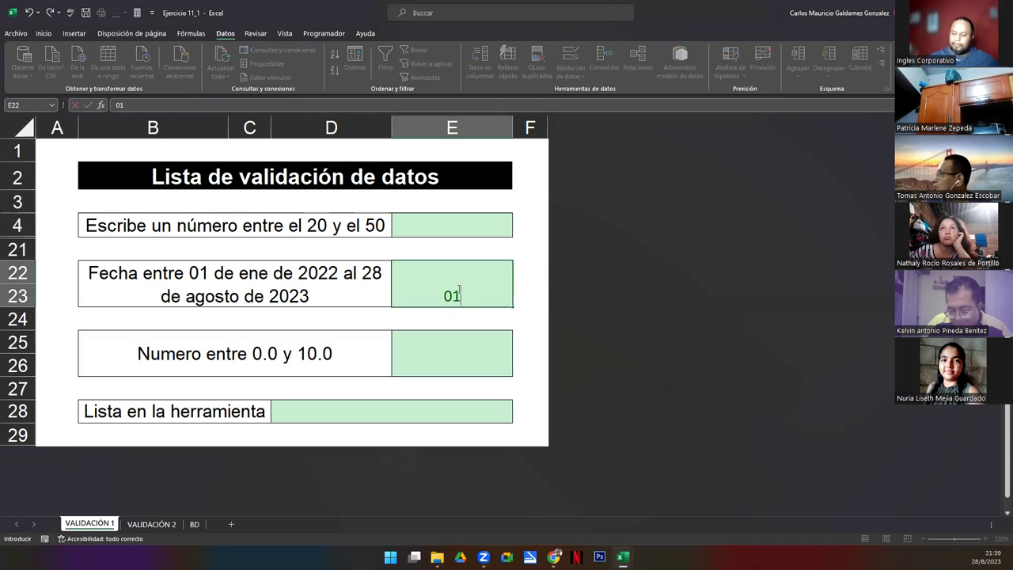
type("/01/2020")
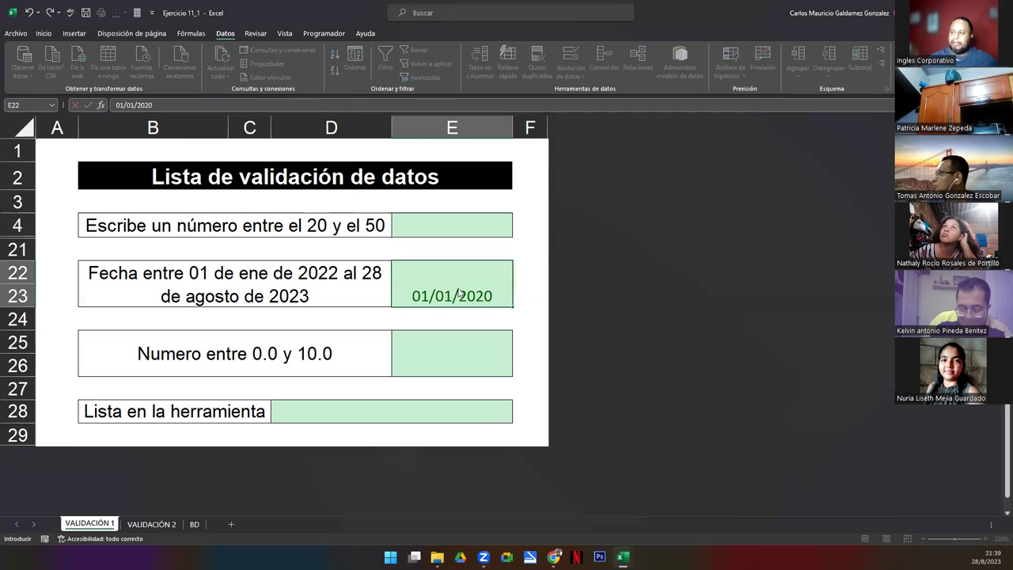
key("Return")
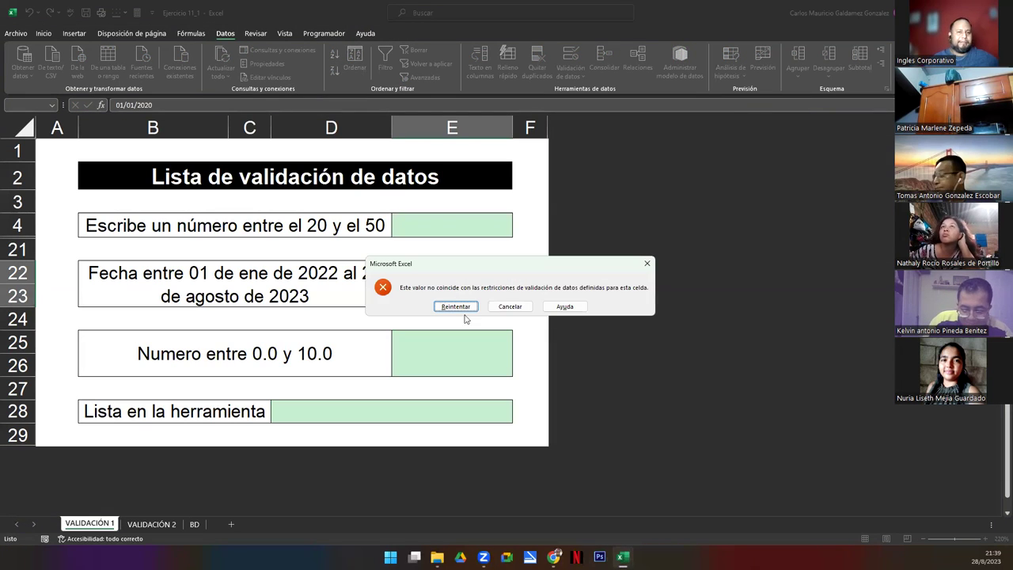
left_click(510, 307)
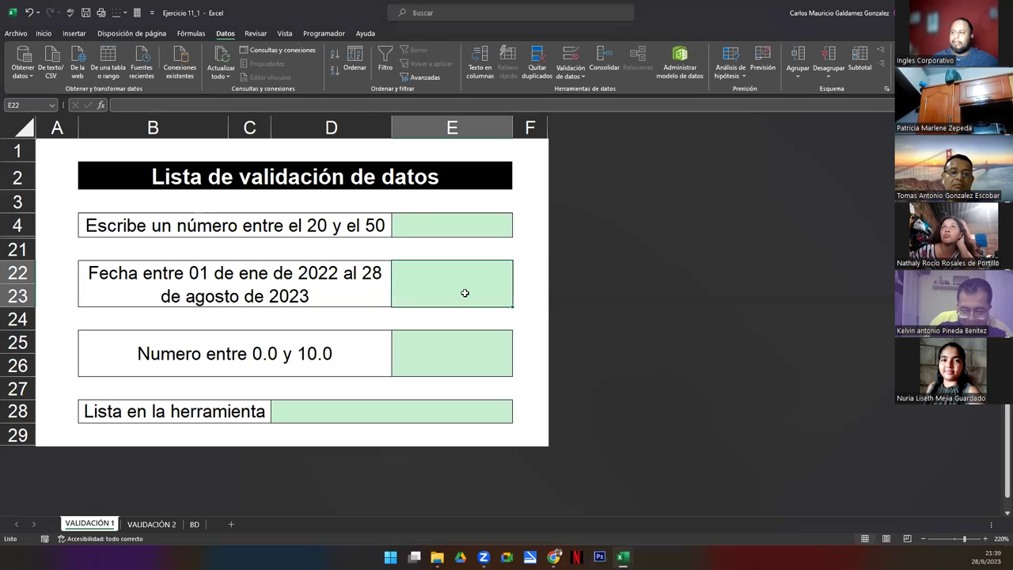
type("29")
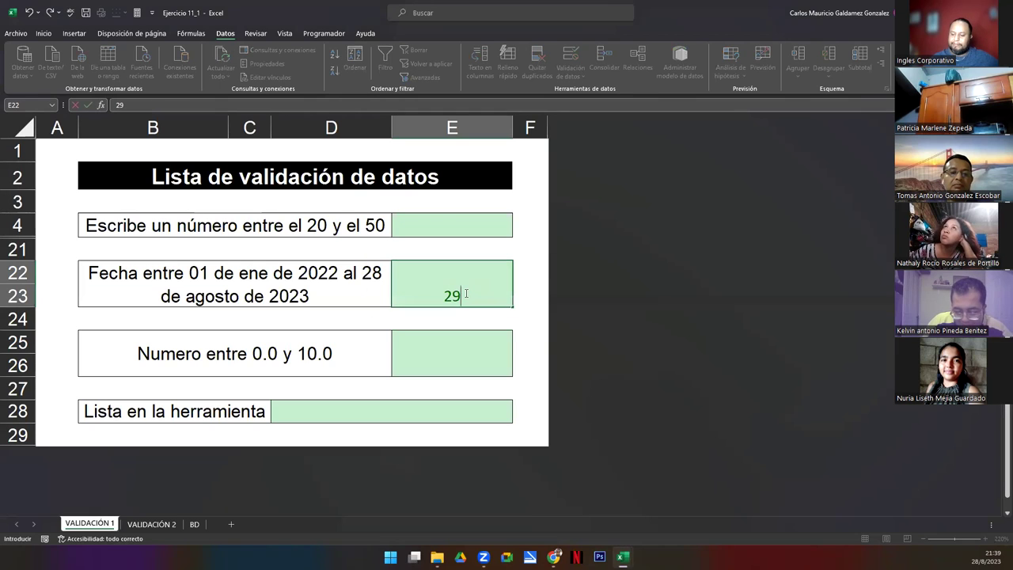
type("/08/2023")
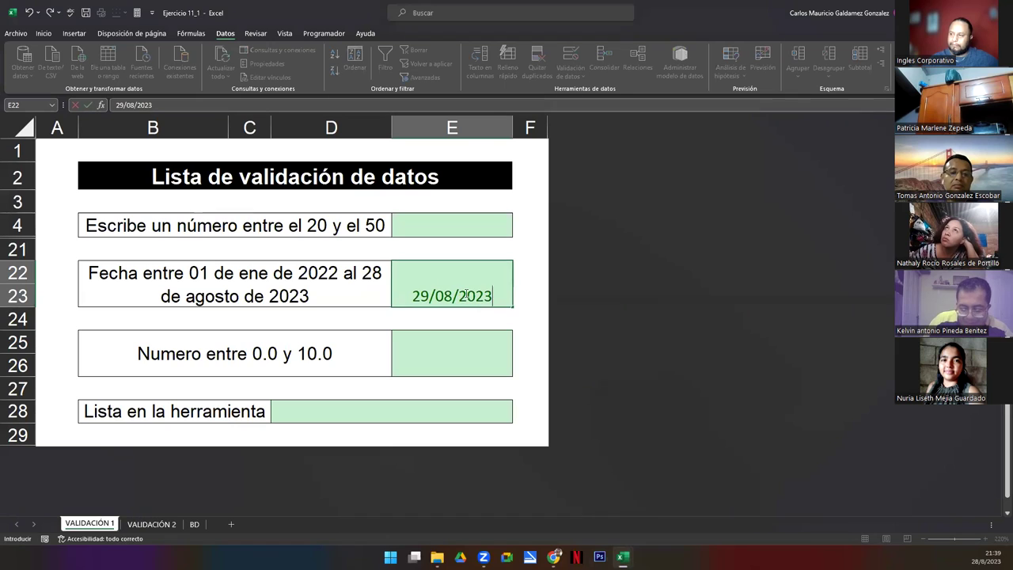
key("Return")
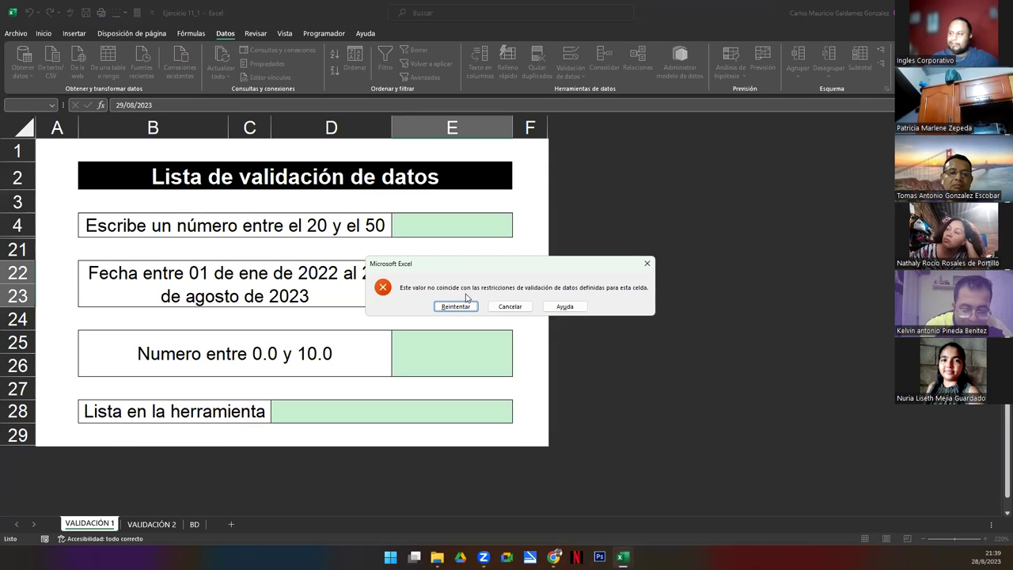
left_click(508, 307)
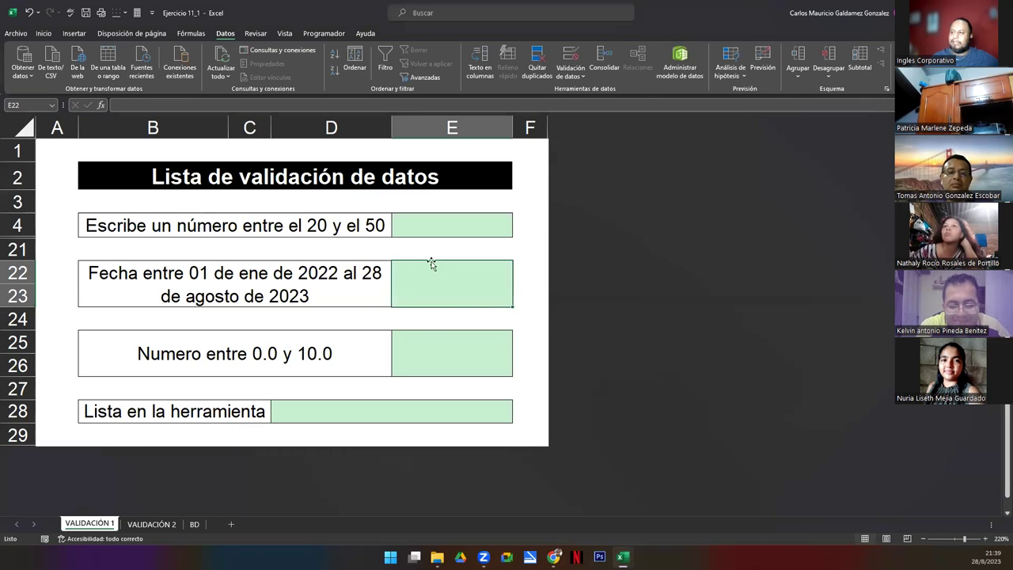
left_click(423, 227)
left_click(433, 288)
left_click(427, 228)
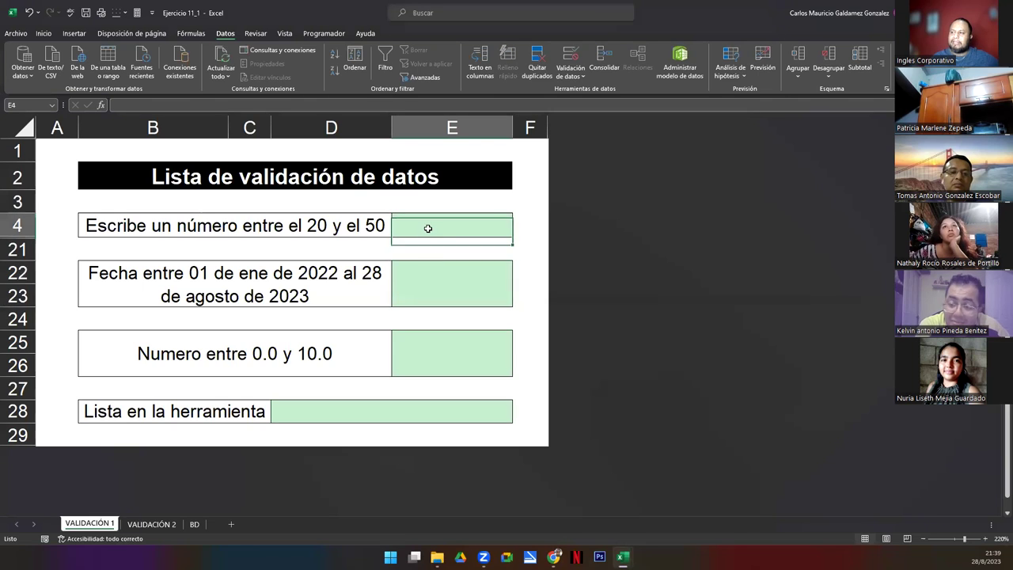
left_click(434, 282)
left_click(414, 224)
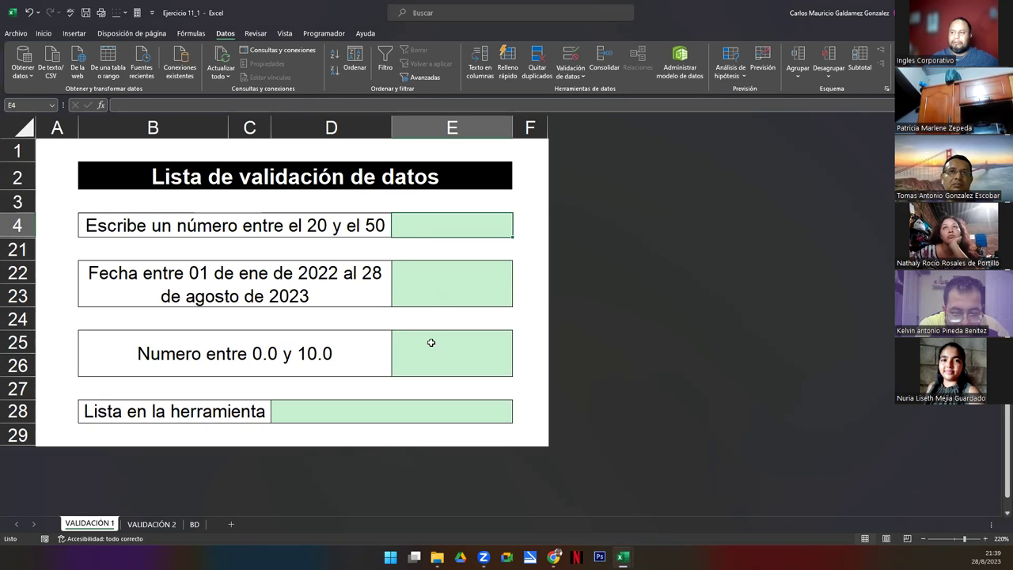
Step: Define a data validation rule for cell E25 allowing "Decimal" values "entre" a minimum of 0.0 and a maximum of 10.0
left_click(405, 361)
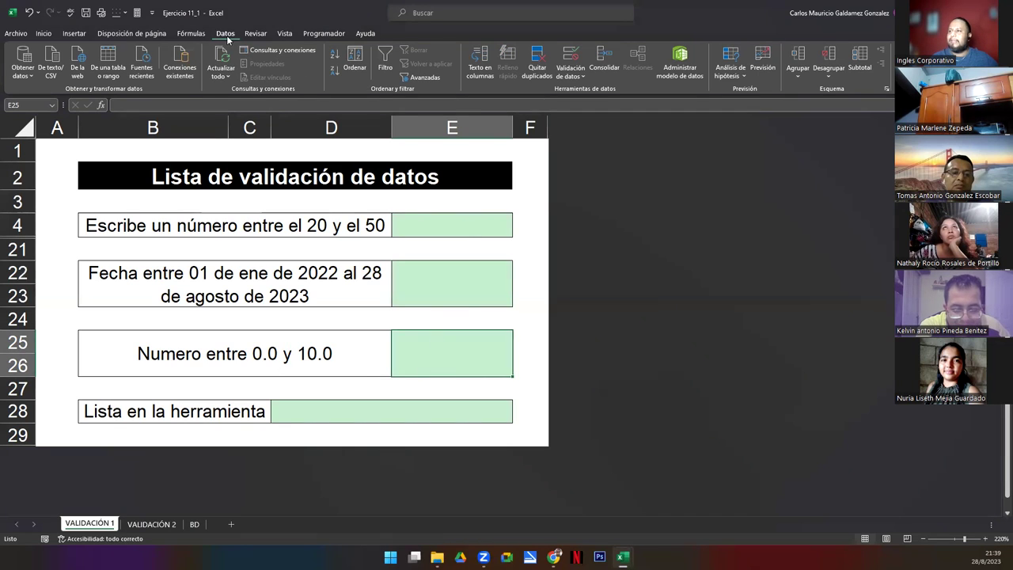
left_click(570, 56)
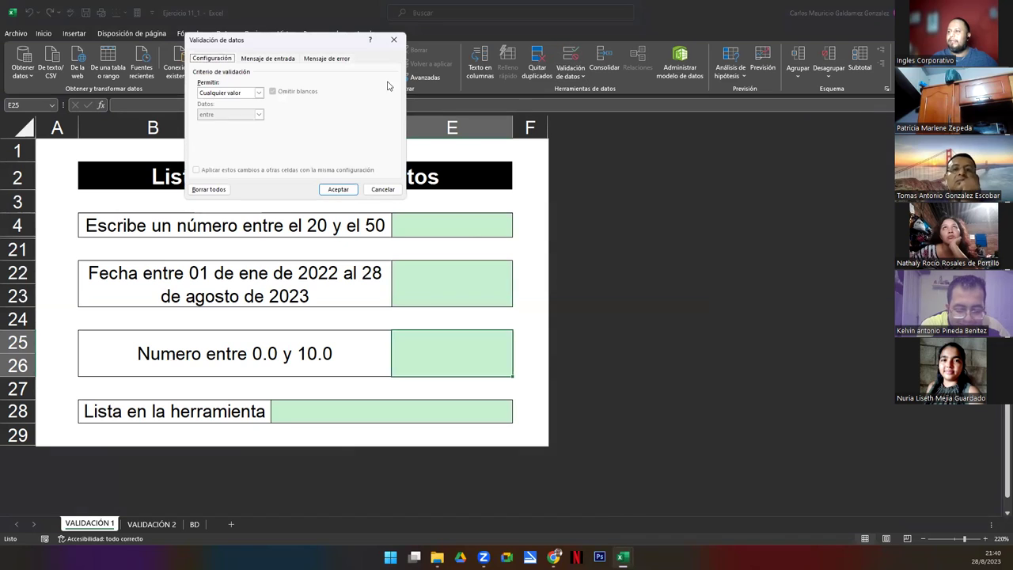
left_click(257, 93)
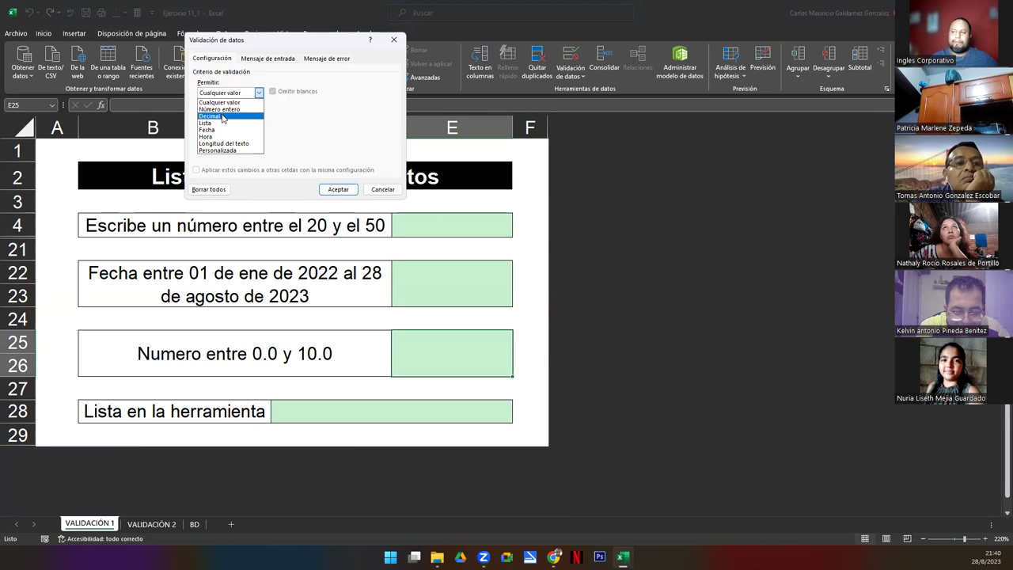
left_click(223, 118)
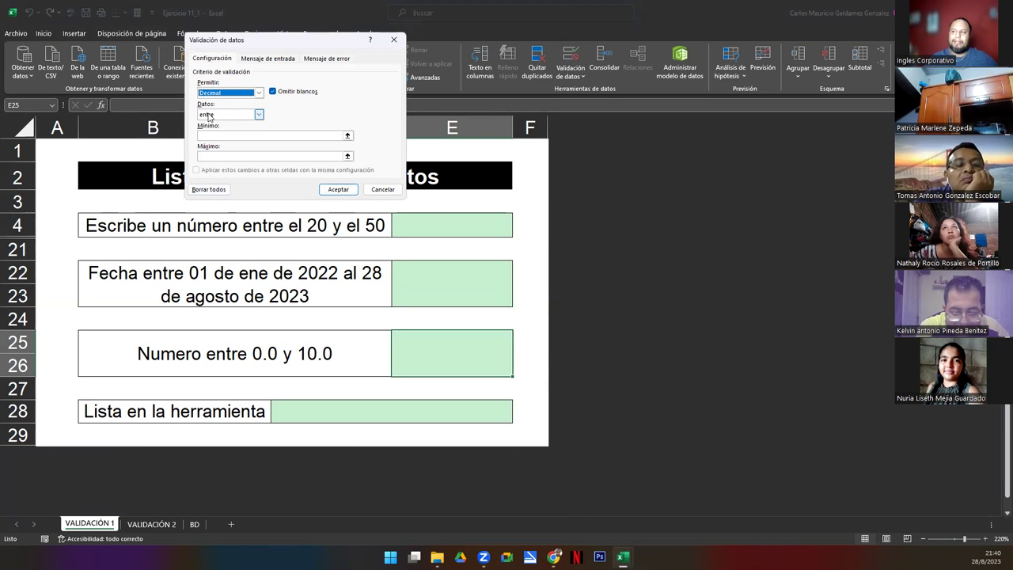
left_click(222, 135)
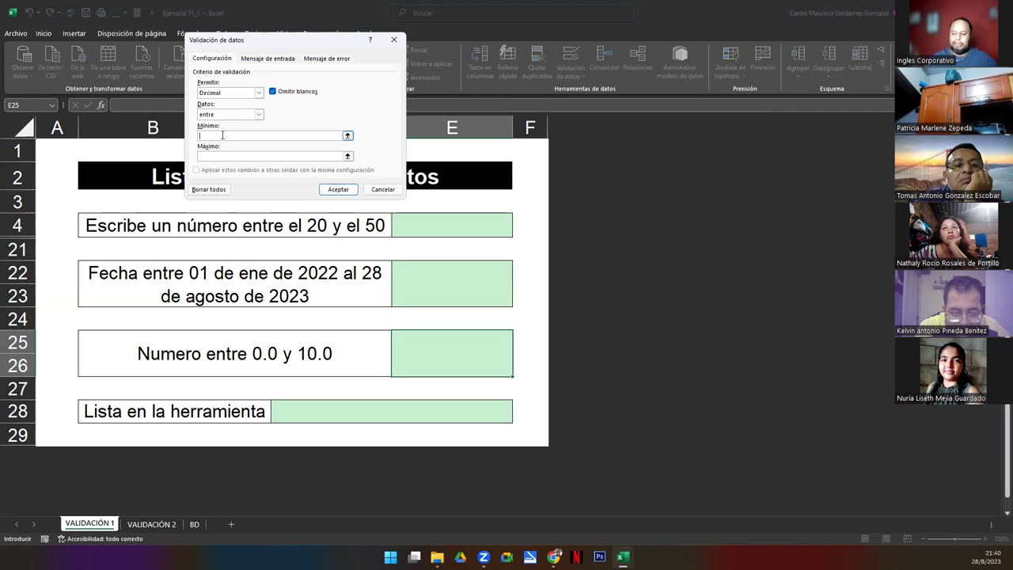
left_click(225, 158)
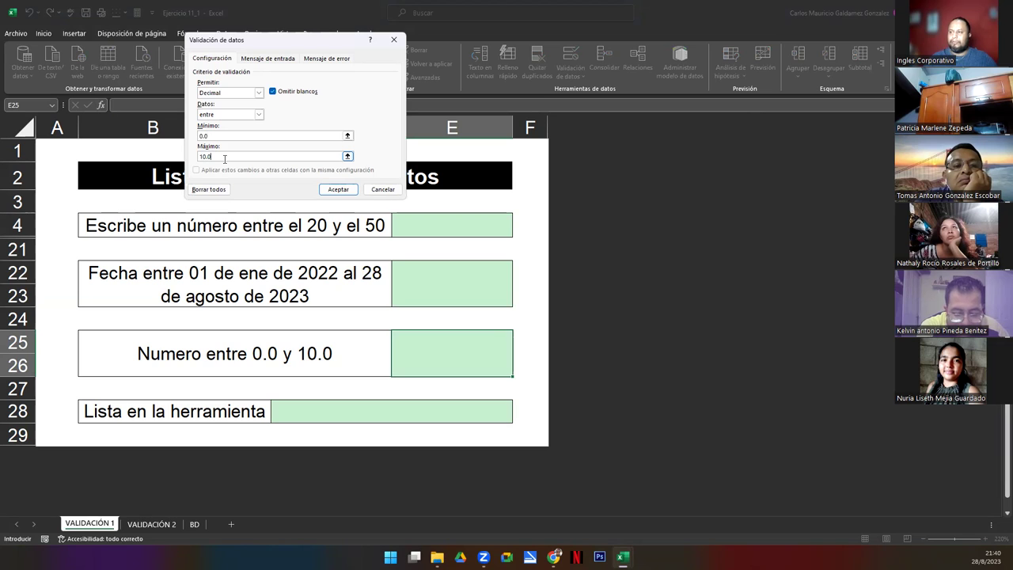
Step: Give the E25 rule an input message titled "Ingrese" reading "En la presente celda ingrese un valor decimal entre 0.0 y 10.0"
left_click(265, 58)
left_click(253, 106)
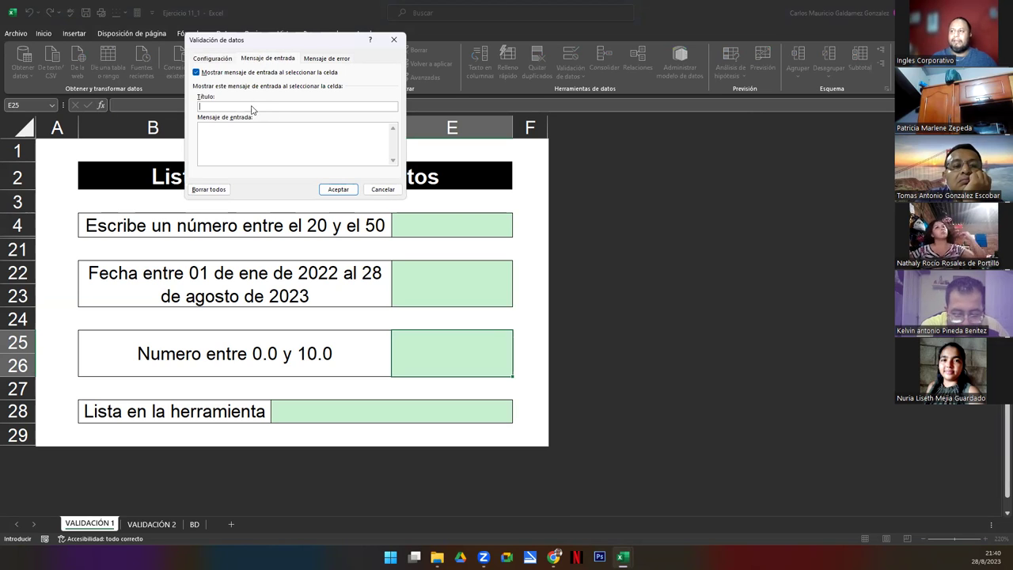
type("Ingrese")
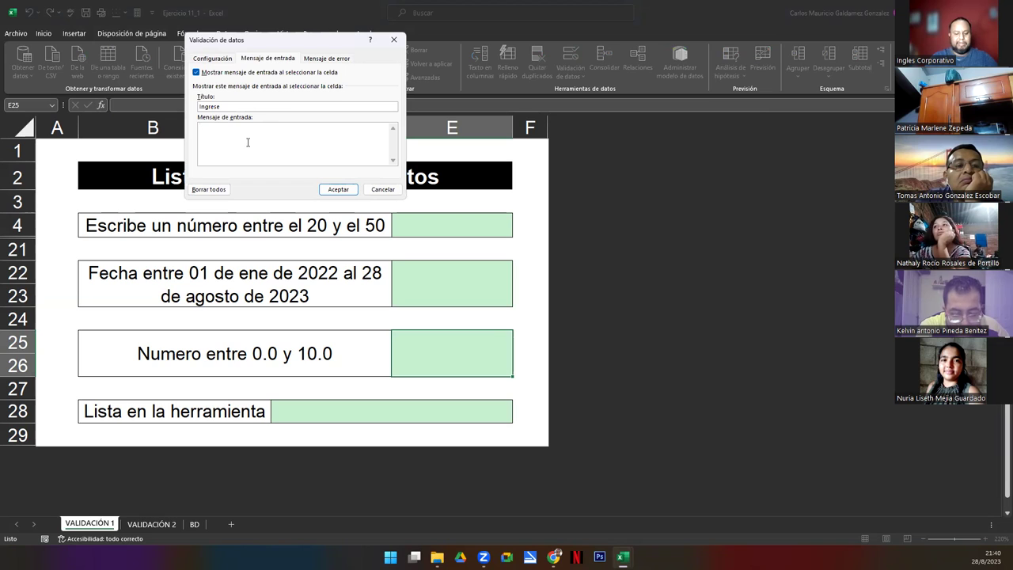
type("En la presente")
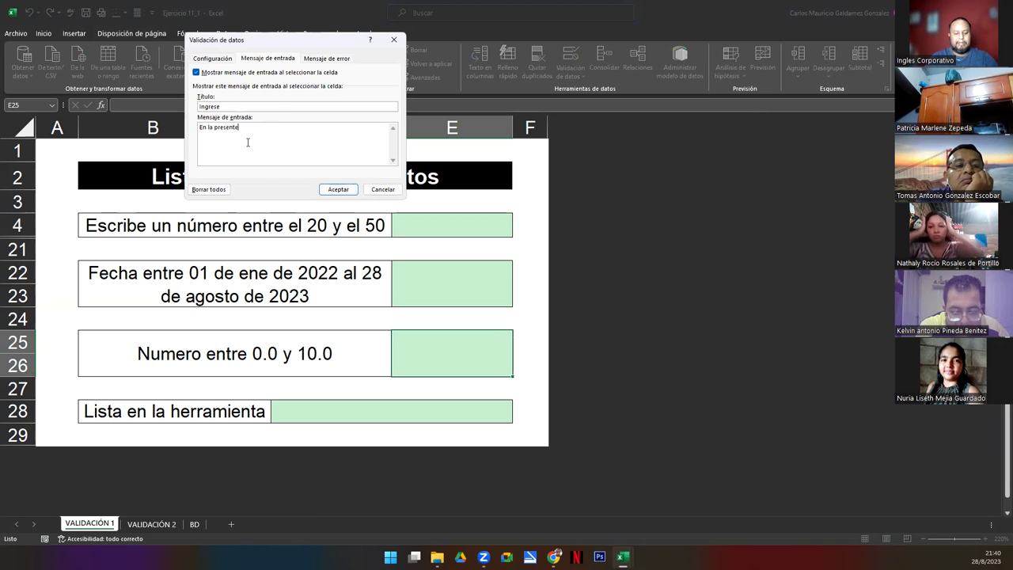
type(" celda ingrese un valor decimal entre ")
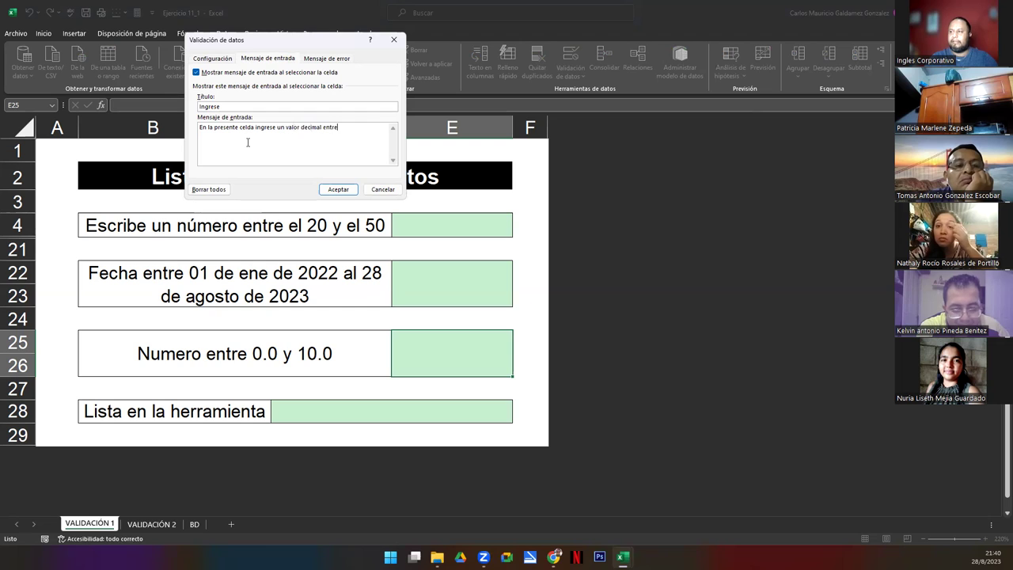
type("0.0 y 10.0")
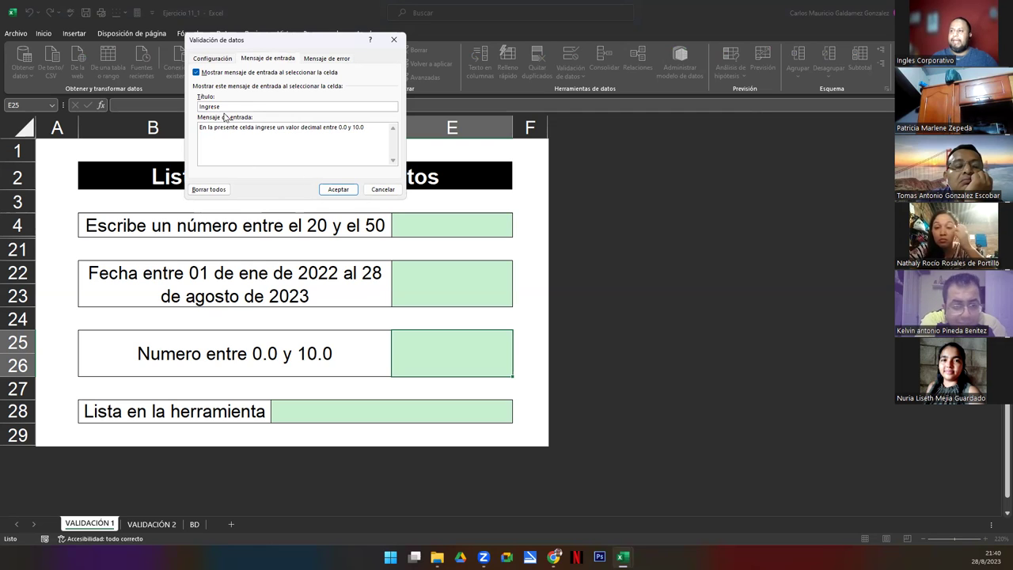
Step: Check the title and text of the E25 input message and apply the decimal validation rule
double_click(223, 106)
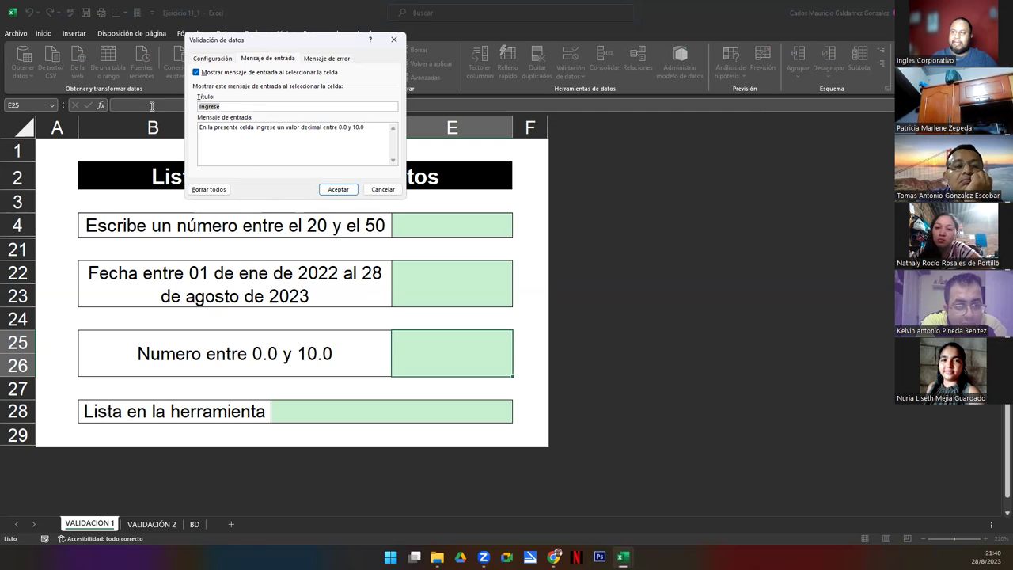
double_click(239, 128)
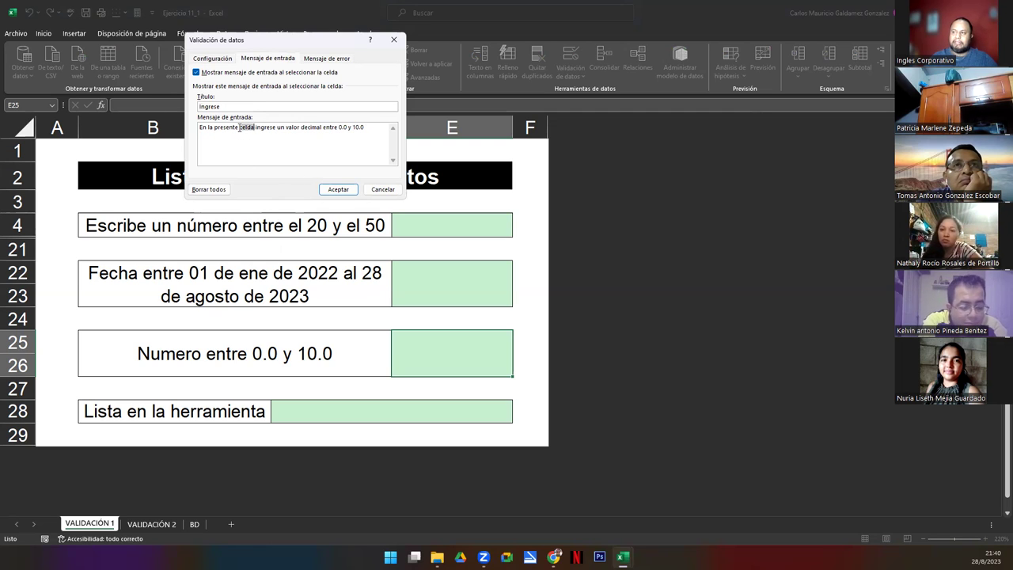
double_click(227, 127)
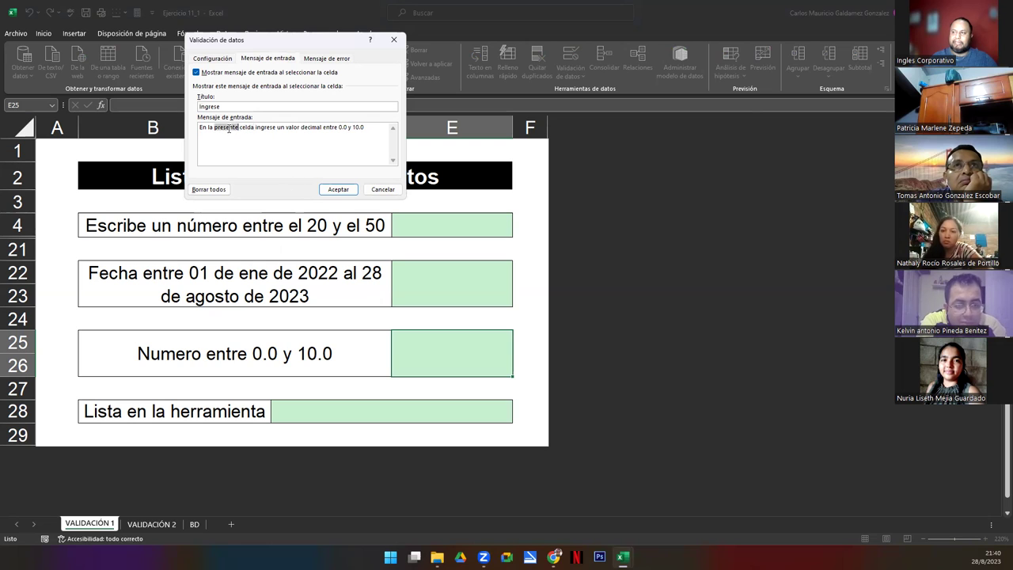
left_click(338, 189)
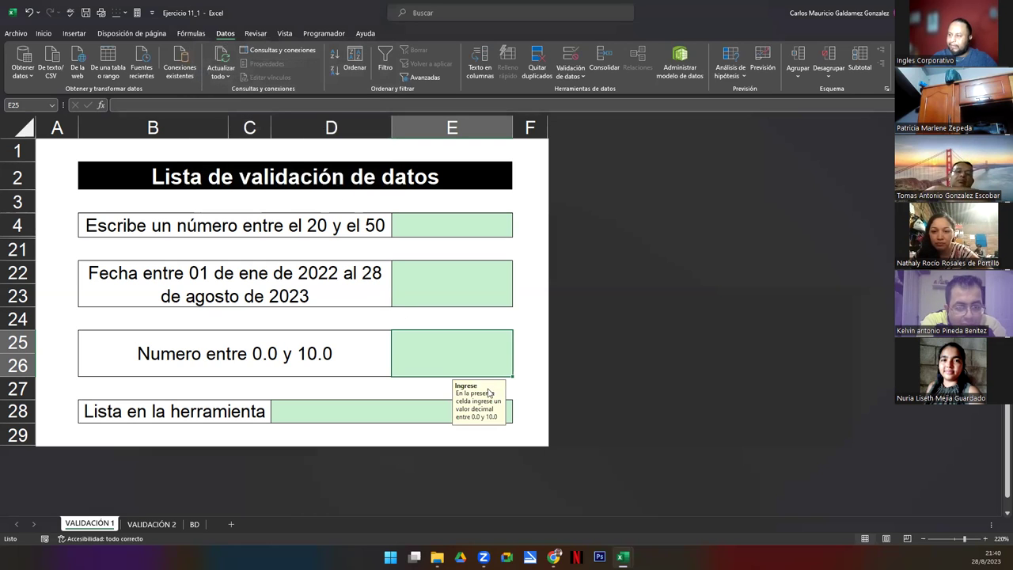
left_click(419, 317)
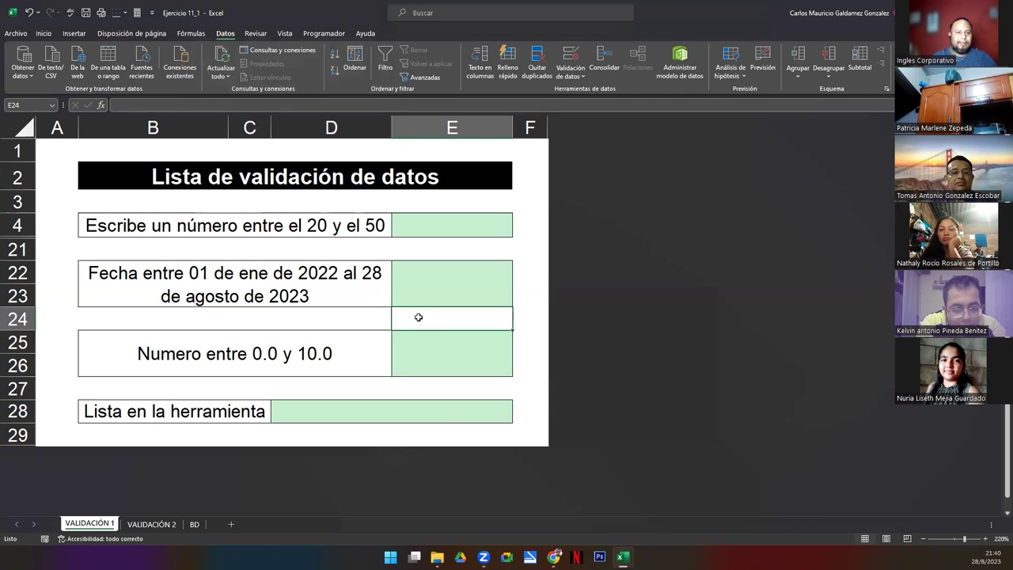
Step: Test cell E25 with the valid value 8 and the out-of-range value 11, discarding the latter entry
left_click(426, 341)
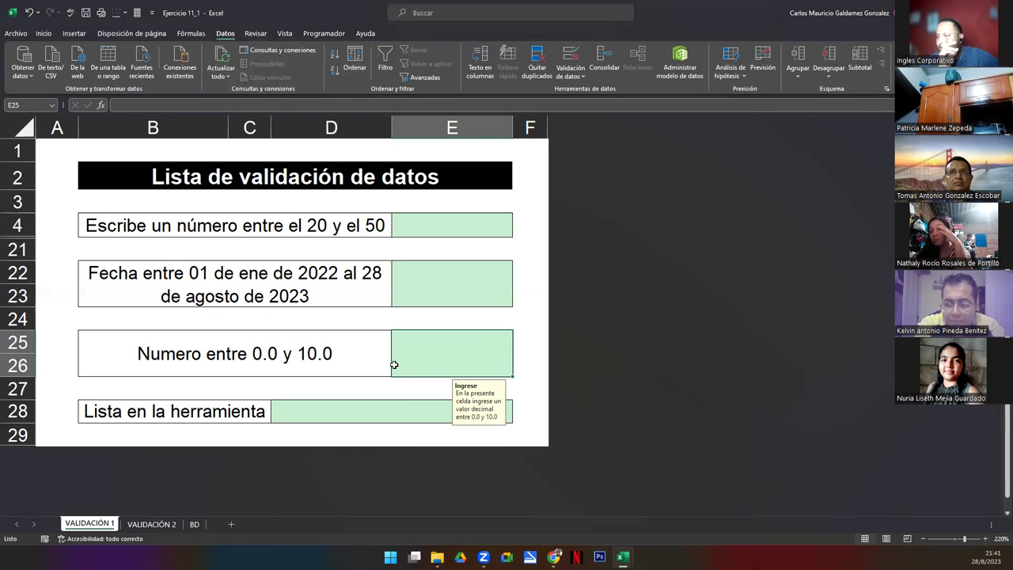
type("8")
key("Return")
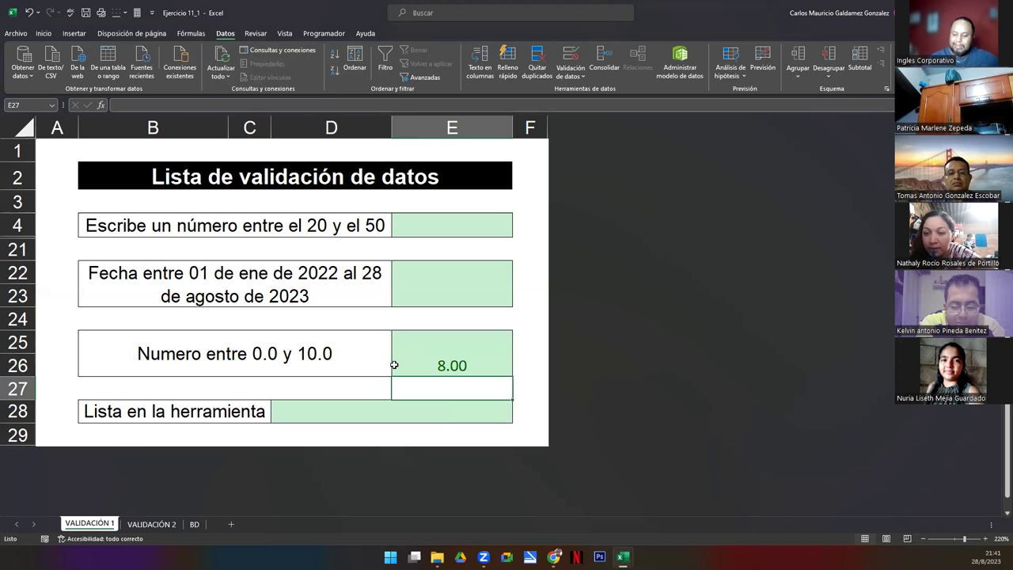
left_click(394, 365)
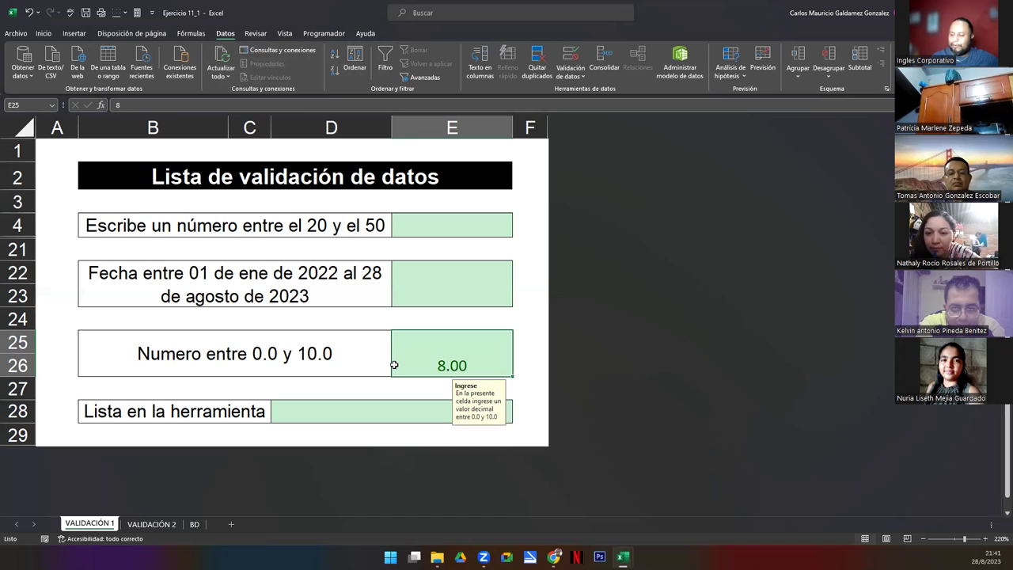
type("11")
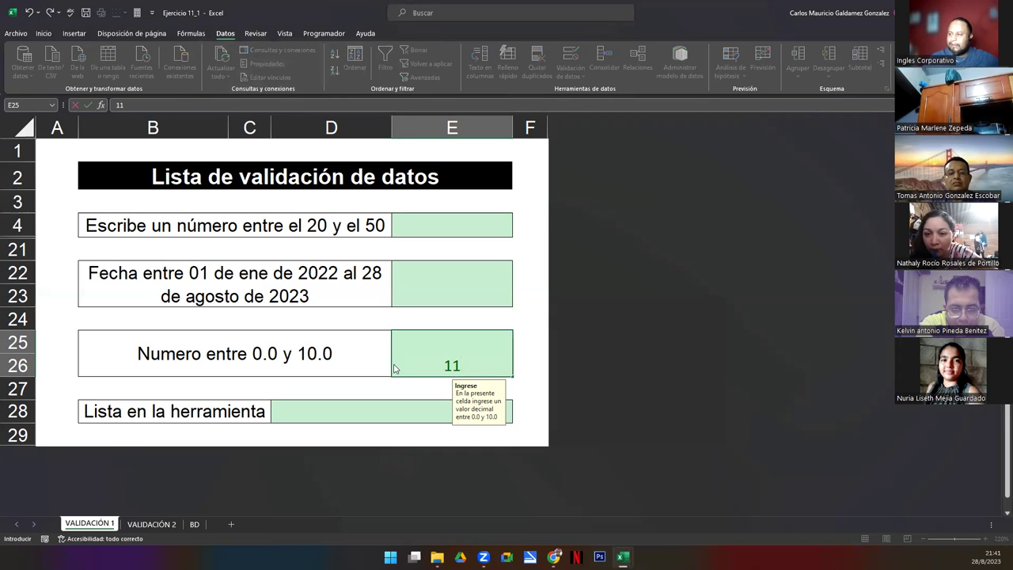
key("Return")
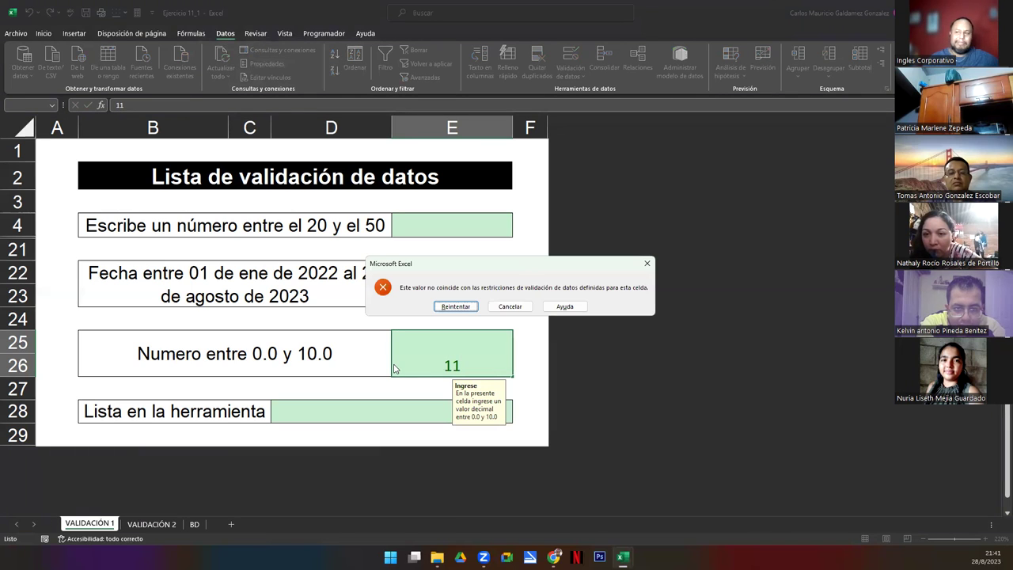
key("Tab")
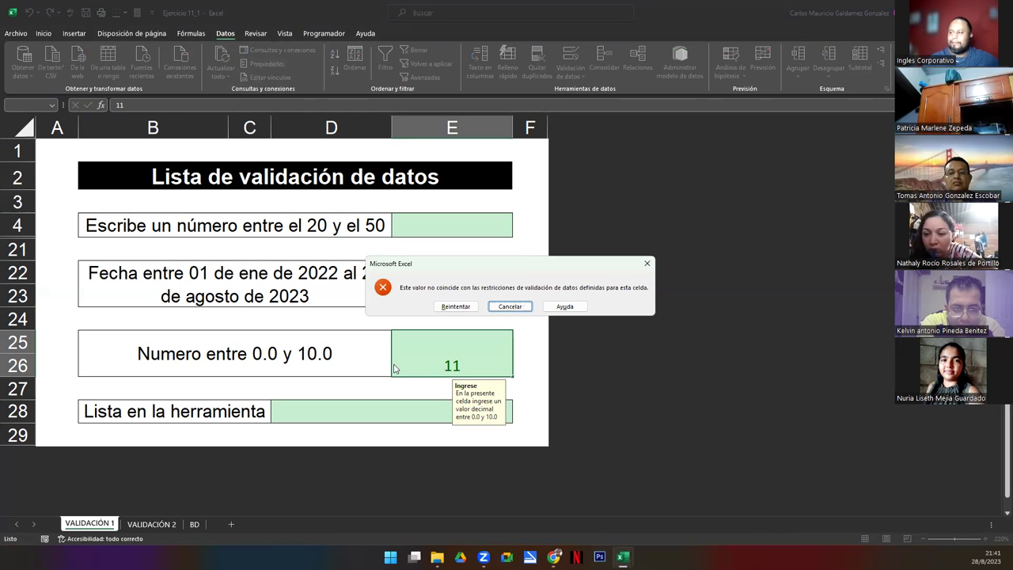
key("Return")
Step: Test cell E25 with the decimals 8.75 and 0.50, and clear the cell
type("8.7")
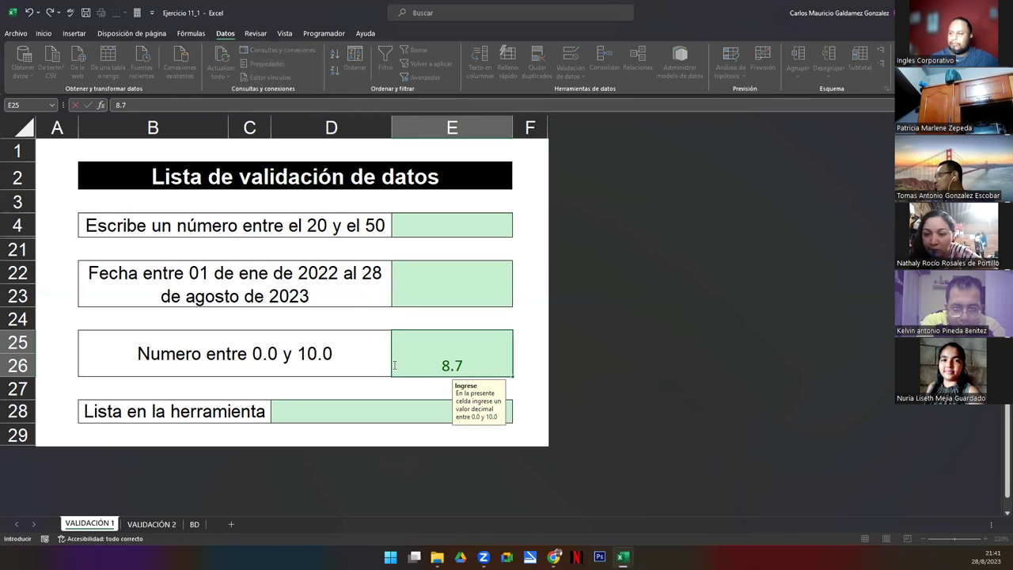
type("5")
key("Return")
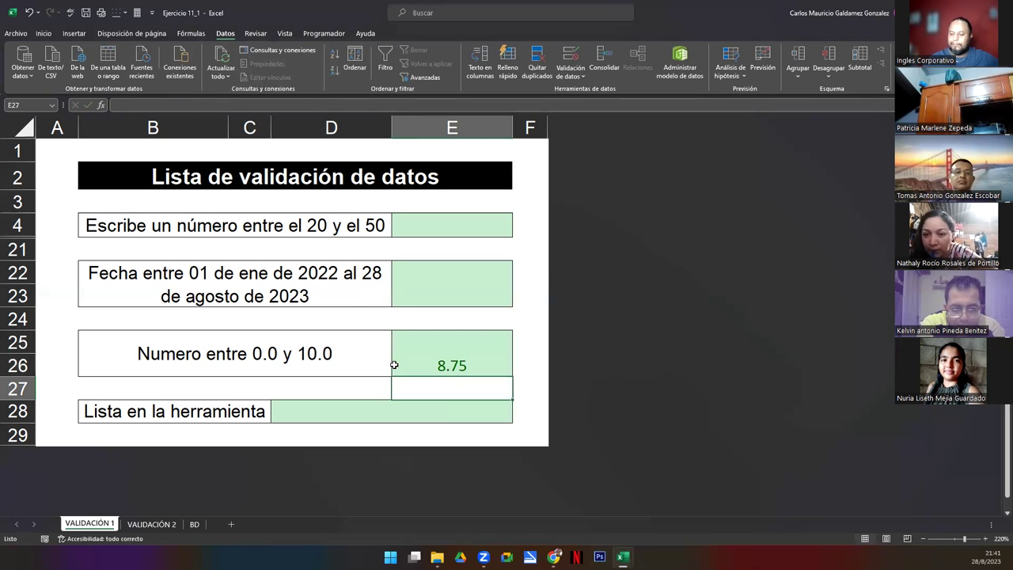
left_click(393, 365)
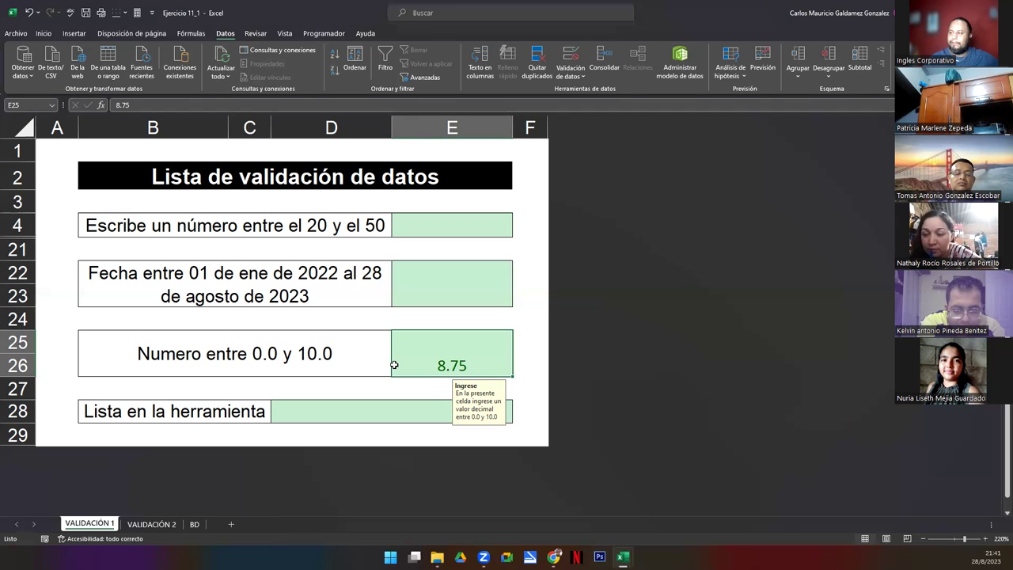
key("Up")
key("Down")
type("0.50")
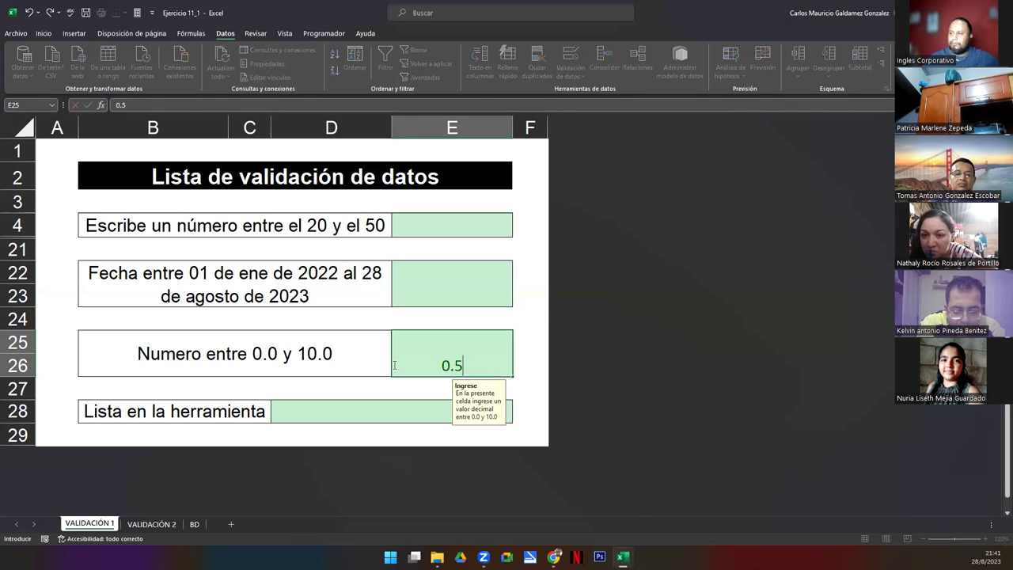
key("Return")
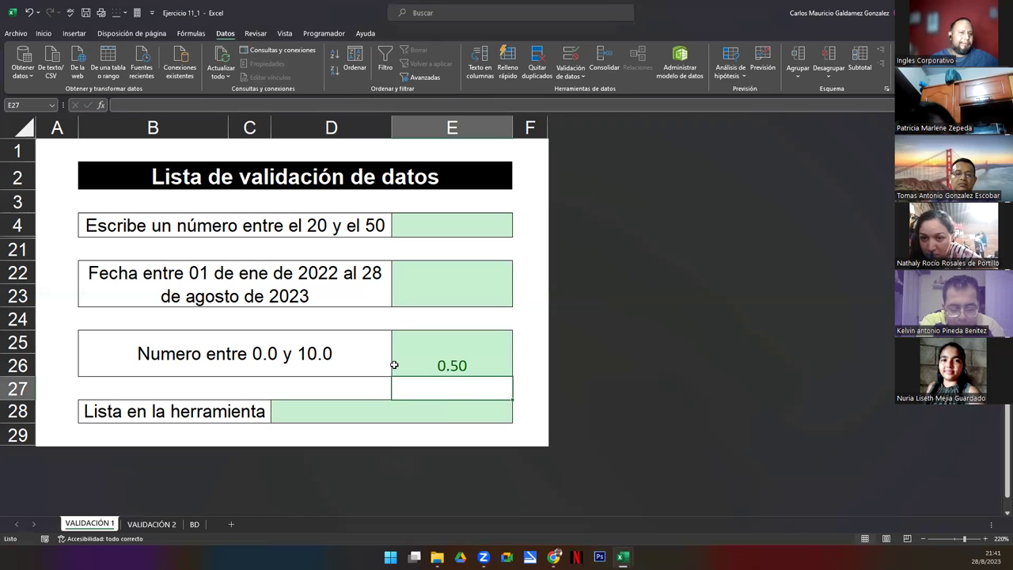
key("Up")
key("Delete")
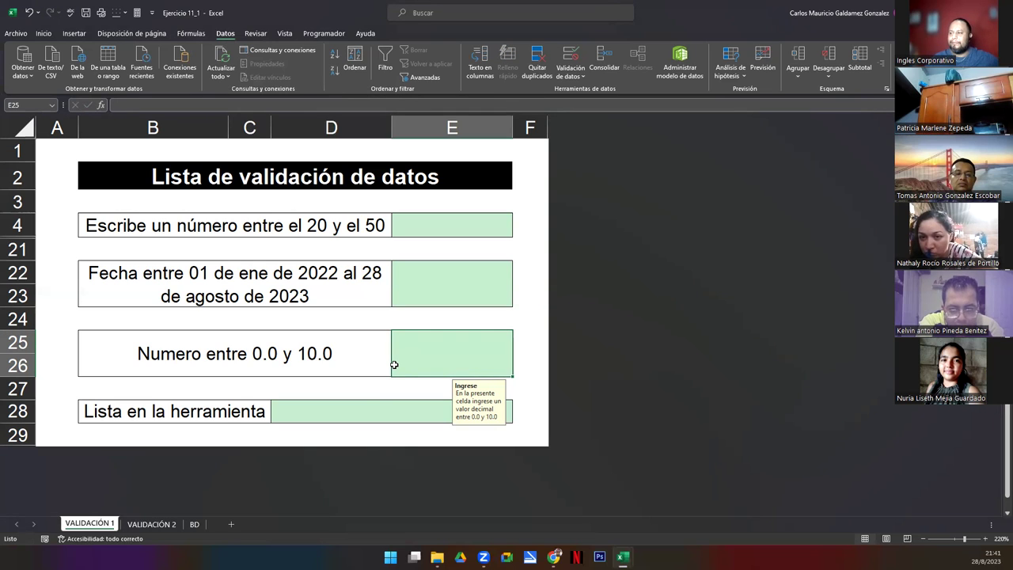
Step: Review the tool names on the BD sheet and start a "Lista" data validation rule for cell D28 on VALIDACIÓN 1
left_click(377, 414)
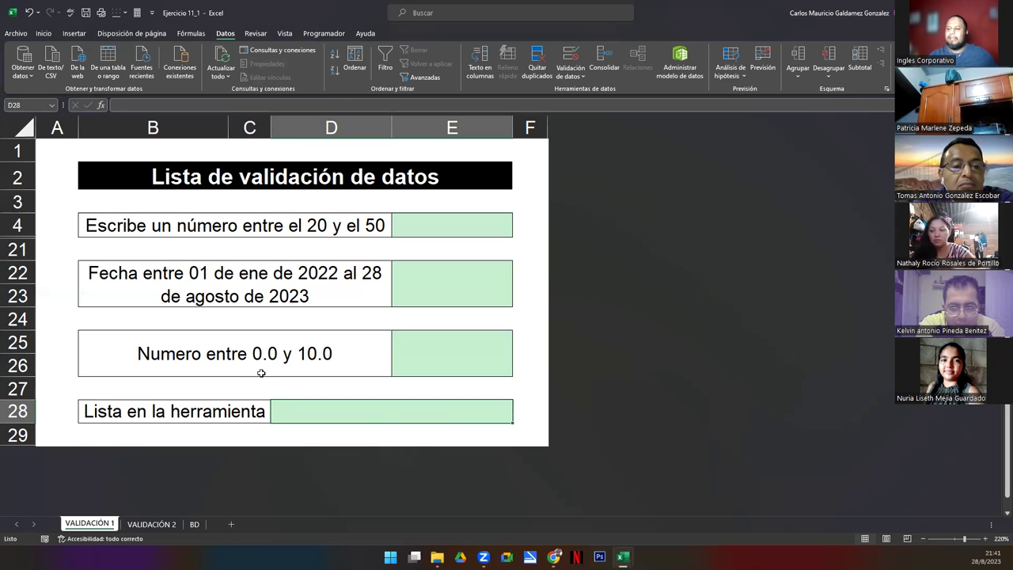
left_click(194, 525)
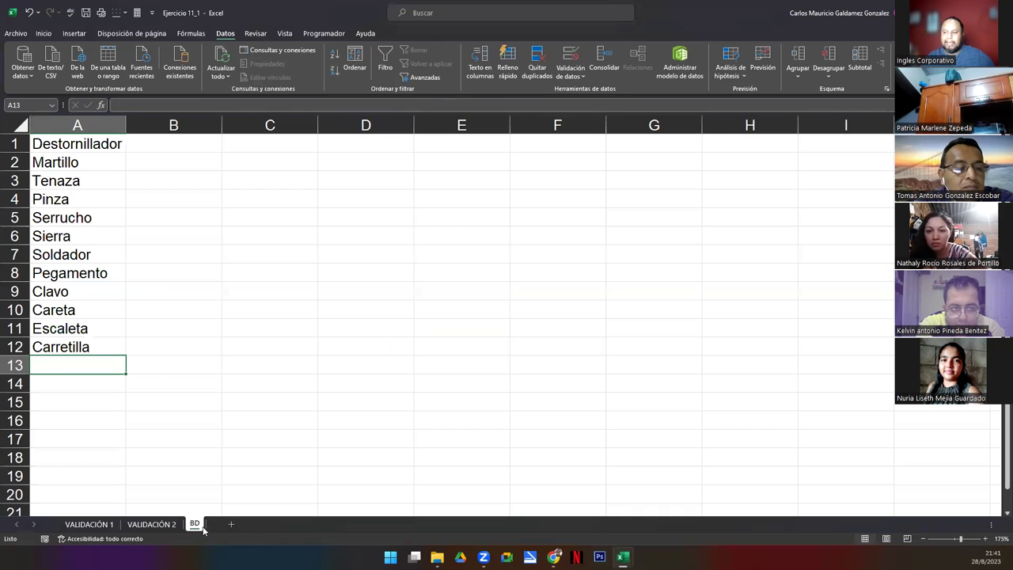
left_click(72, 526)
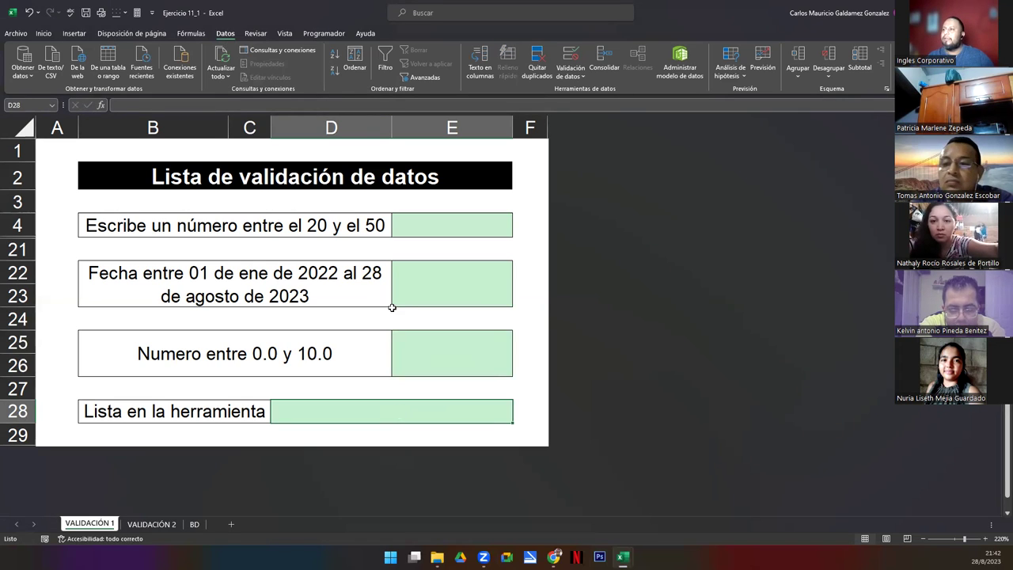
left_click(570, 62)
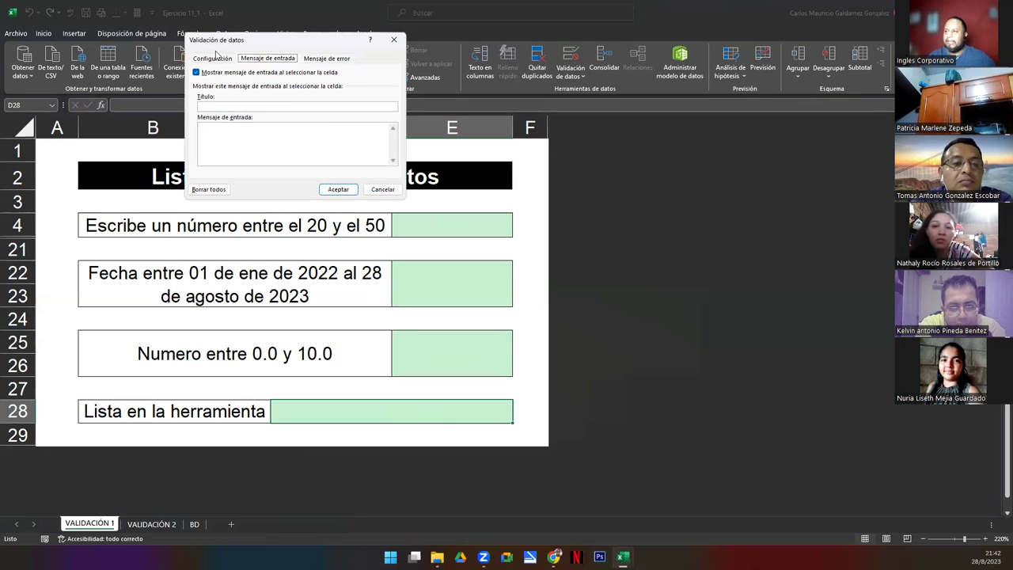
left_click(218, 58)
left_click(232, 94)
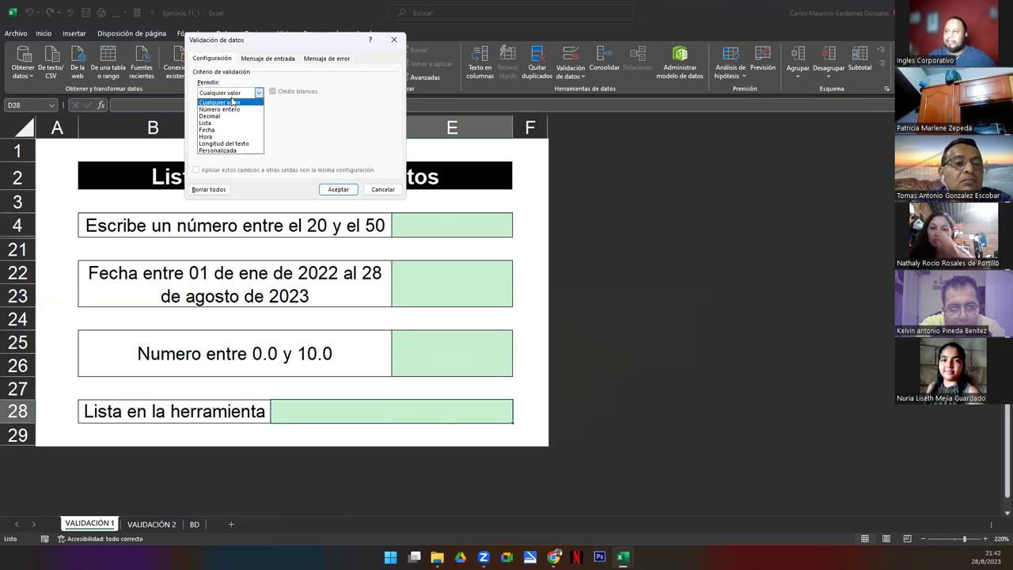
left_click(232, 126)
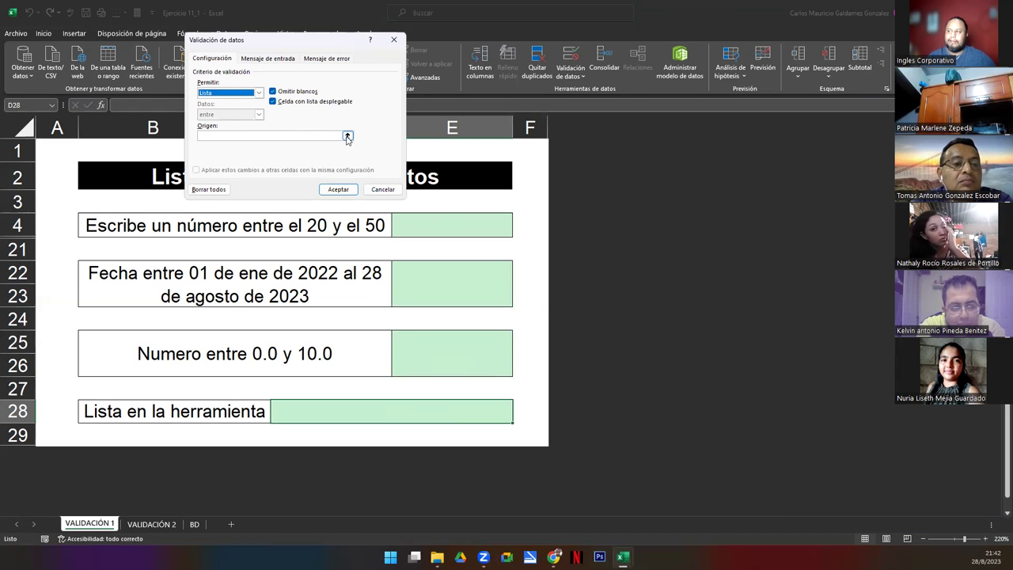
Step: Set the D28 list source to =BD!$A$1:$A$12, keep "Celda con lista desplegable" enabled, and apply the rule
left_click(285, 137)
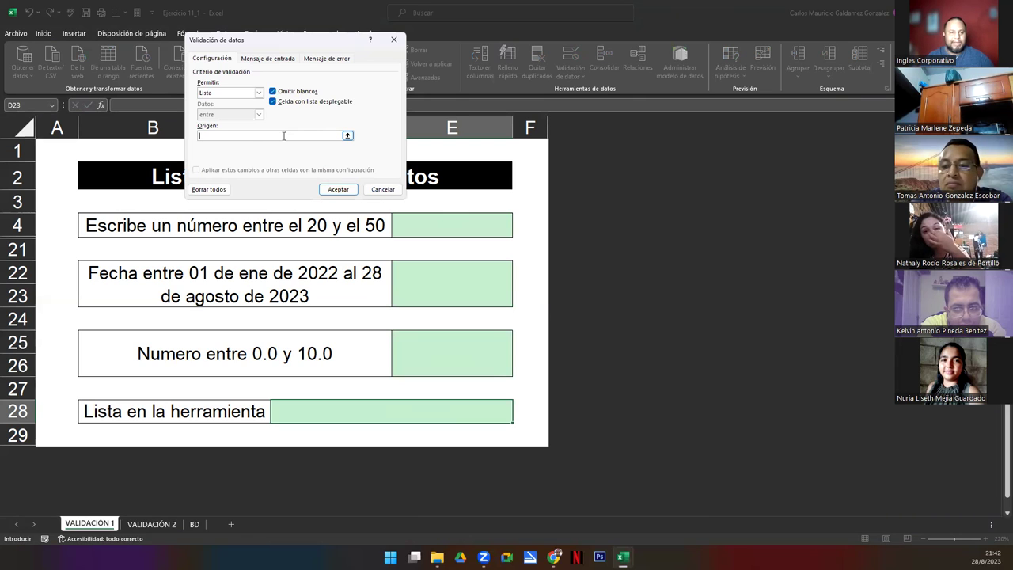
left_click(347, 136)
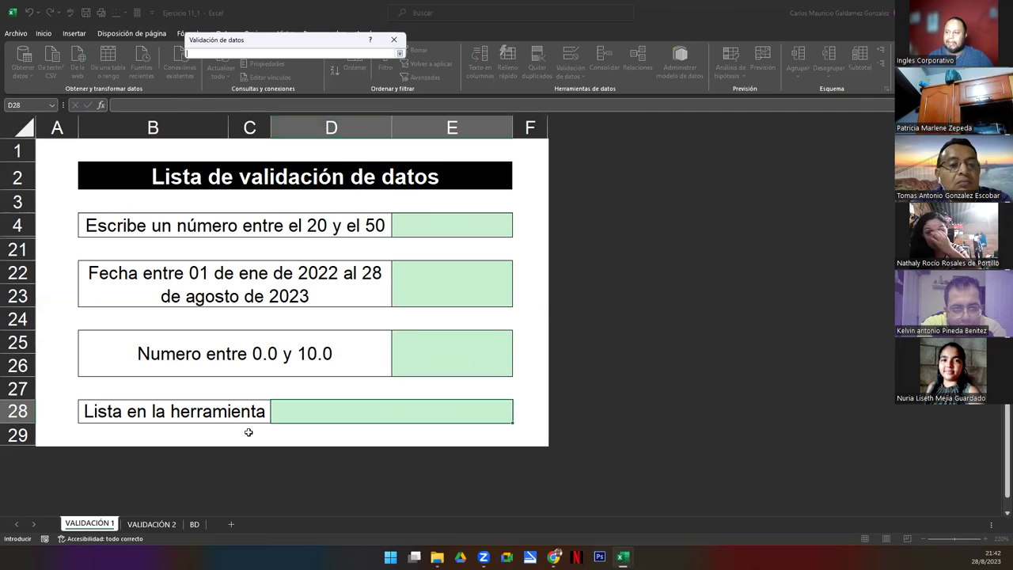
left_click(193, 526)
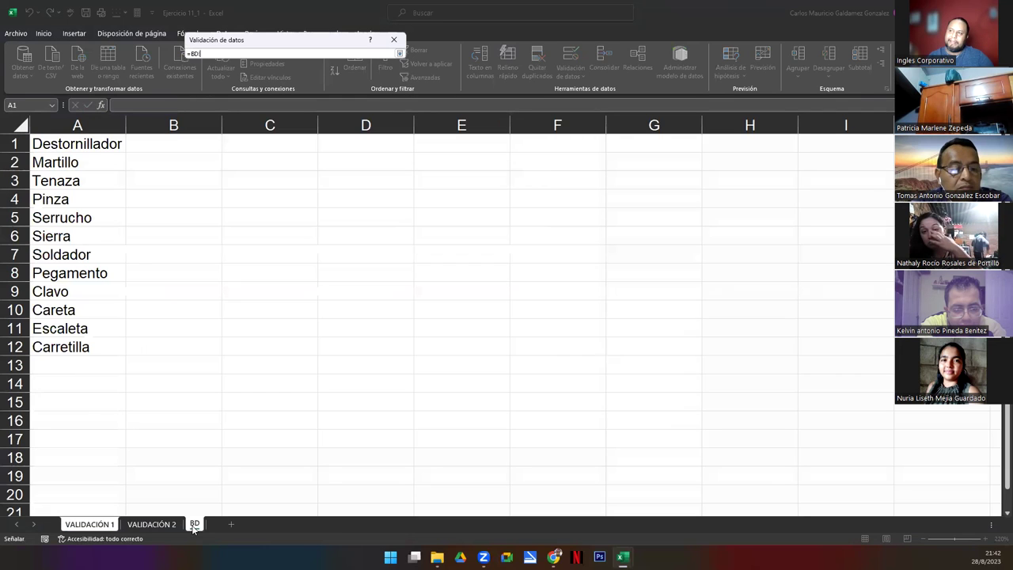
left_click(71, 145)
left_click_drag(71, 145, 71, 345)
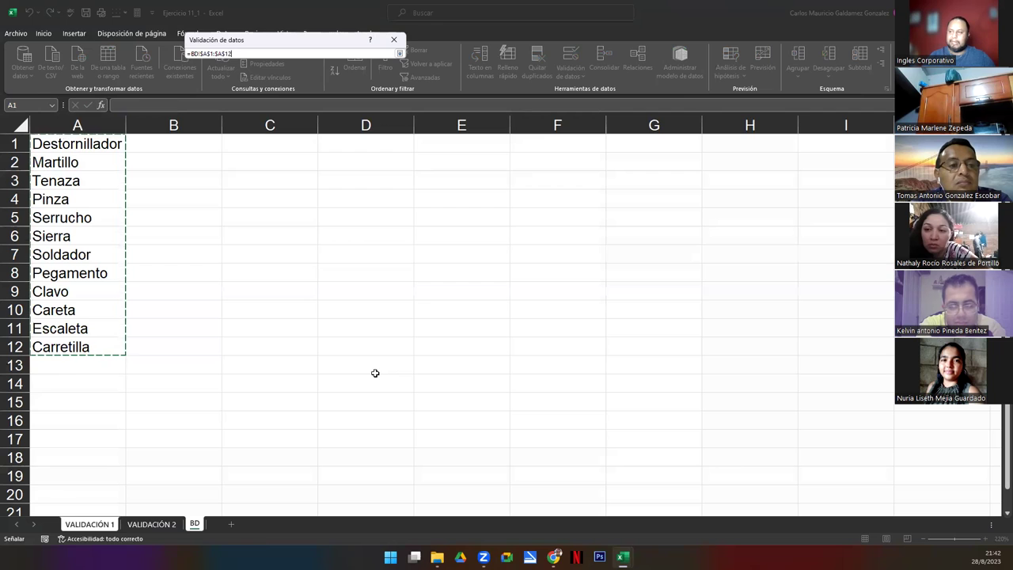
left_click(400, 53)
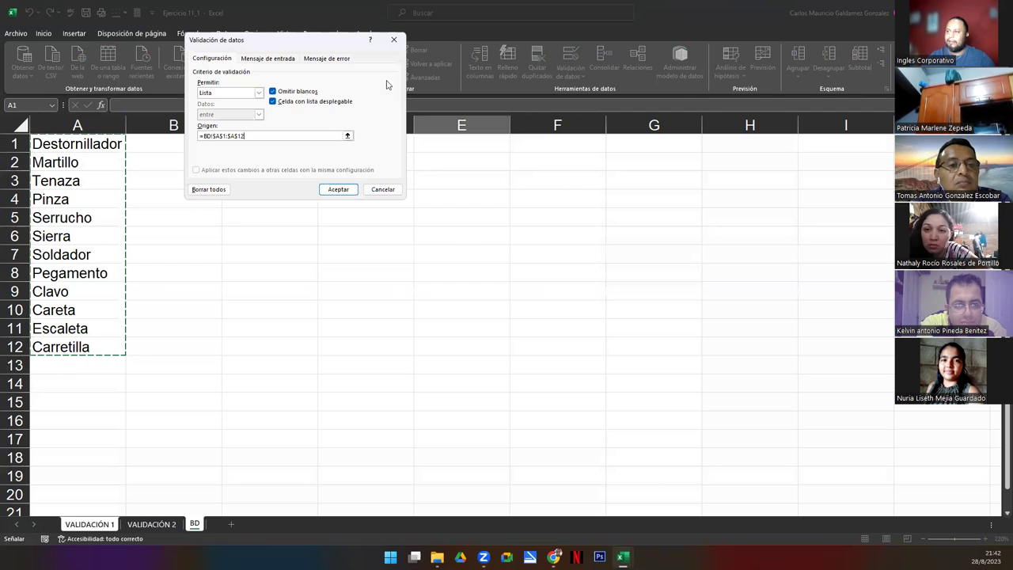
left_click(343, 191)
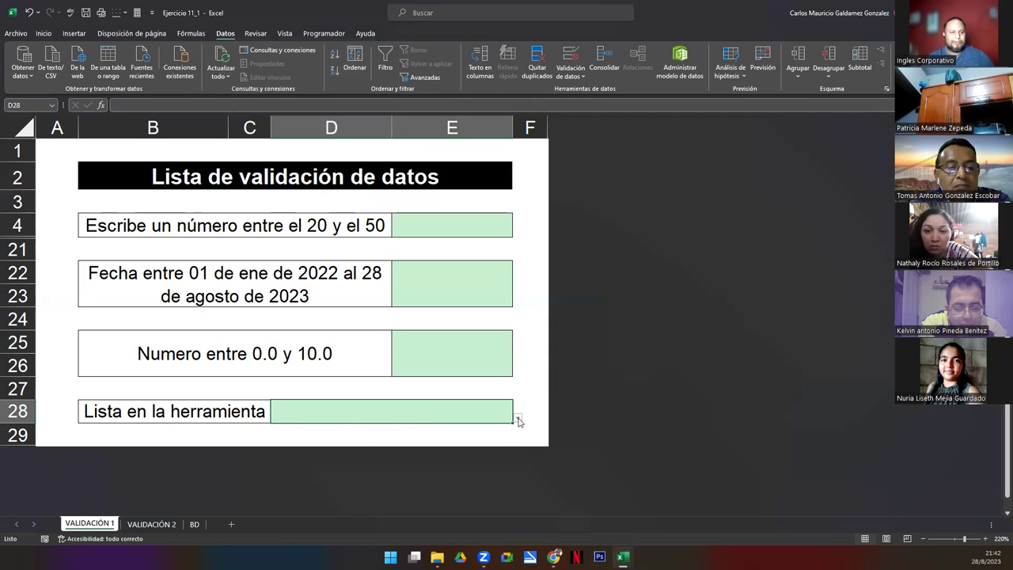
Step: Add an input message to cell D28 titled "Selecciona" with the text "Haz clic en la herramienta de tu elección."
left_click(522, 389)
left_click(455, 411)
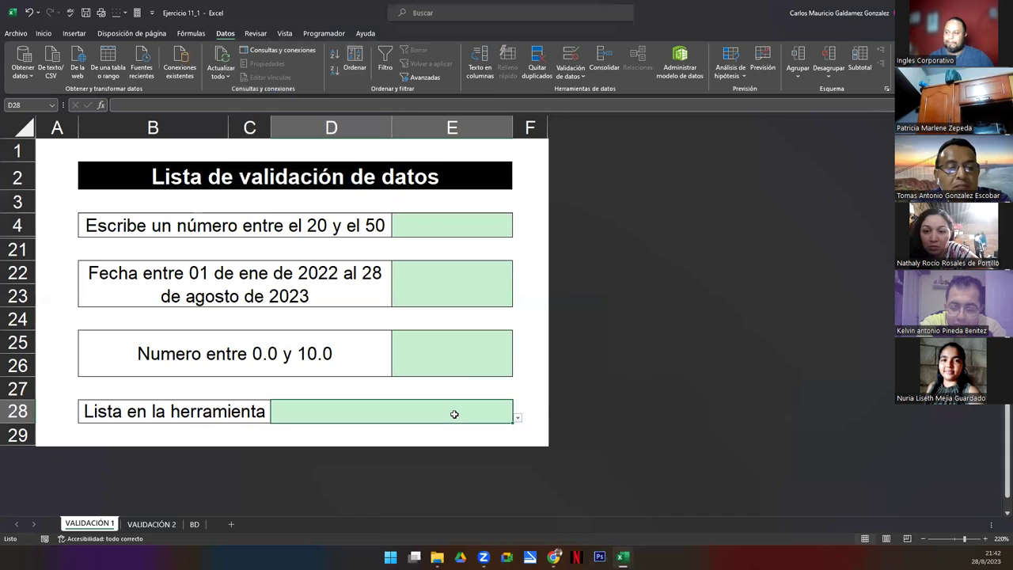
left_click(570, 54)
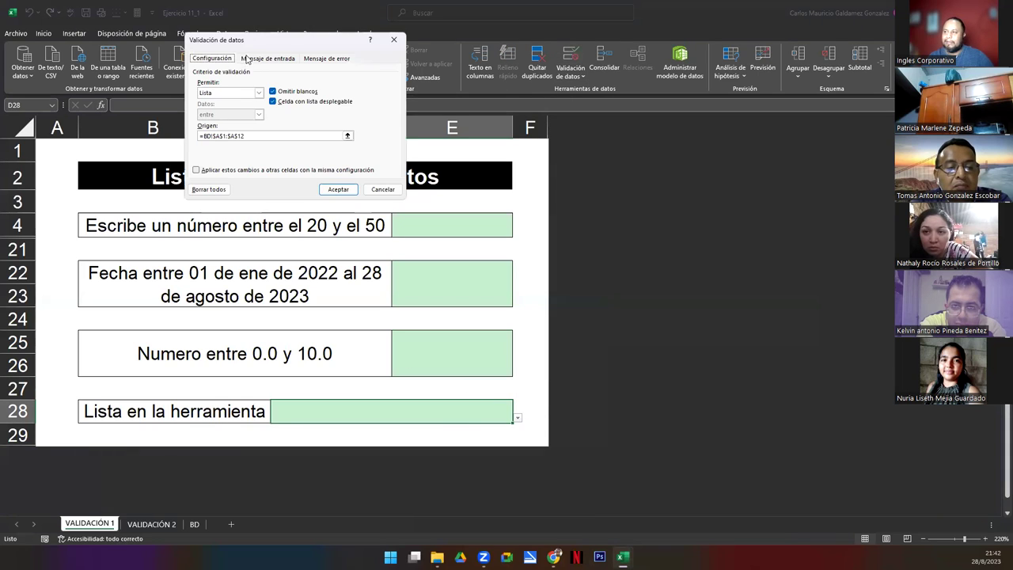
left_click(247, 61)
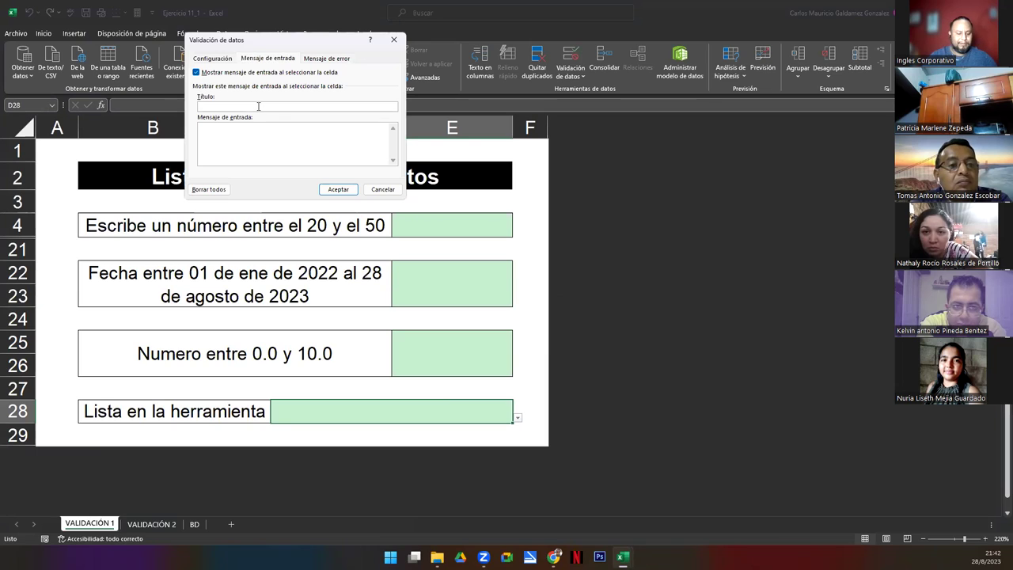
type("Selecciona")
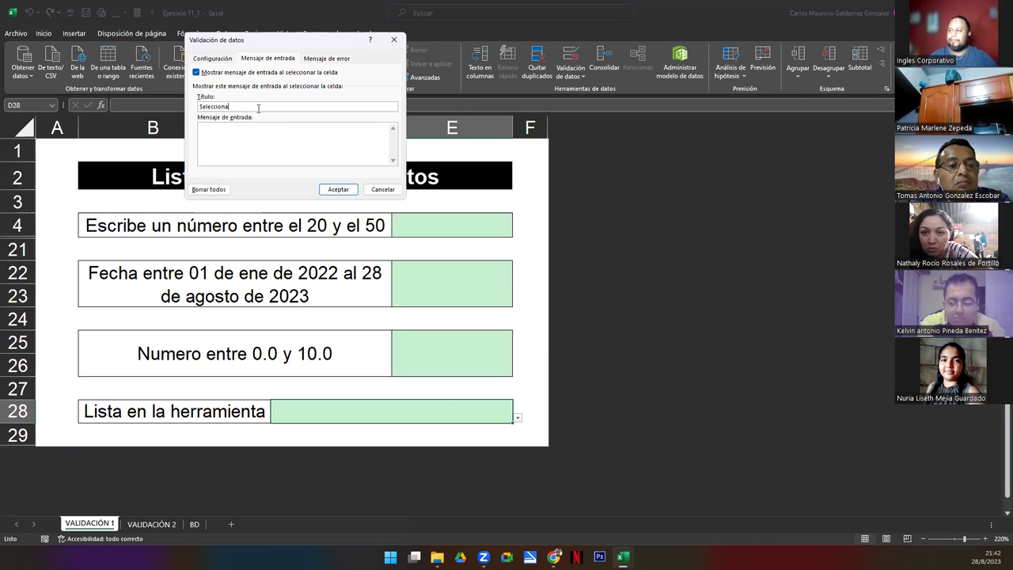
left_click(273, 137)
type("Haz c")
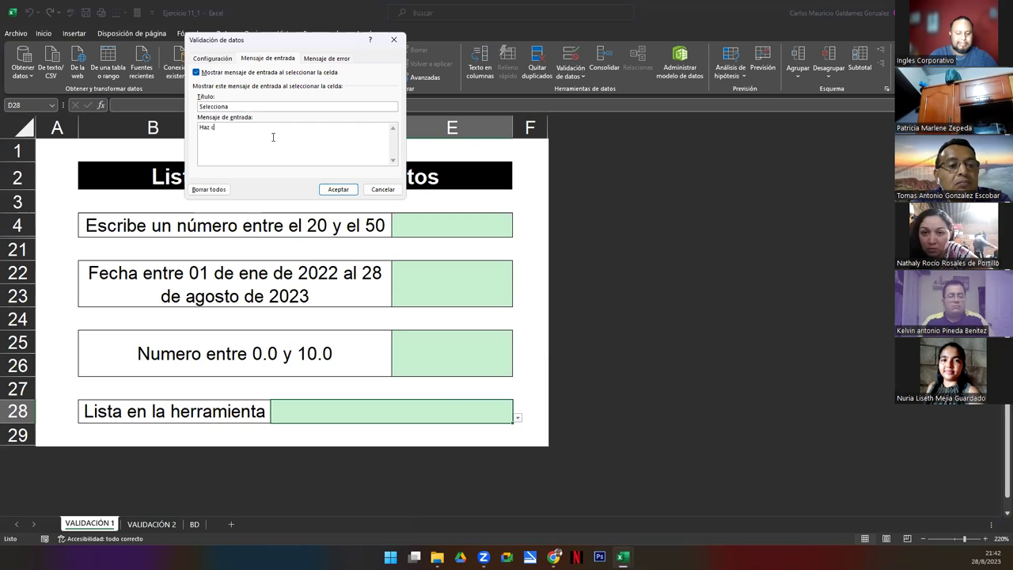
type("lic en la herr")
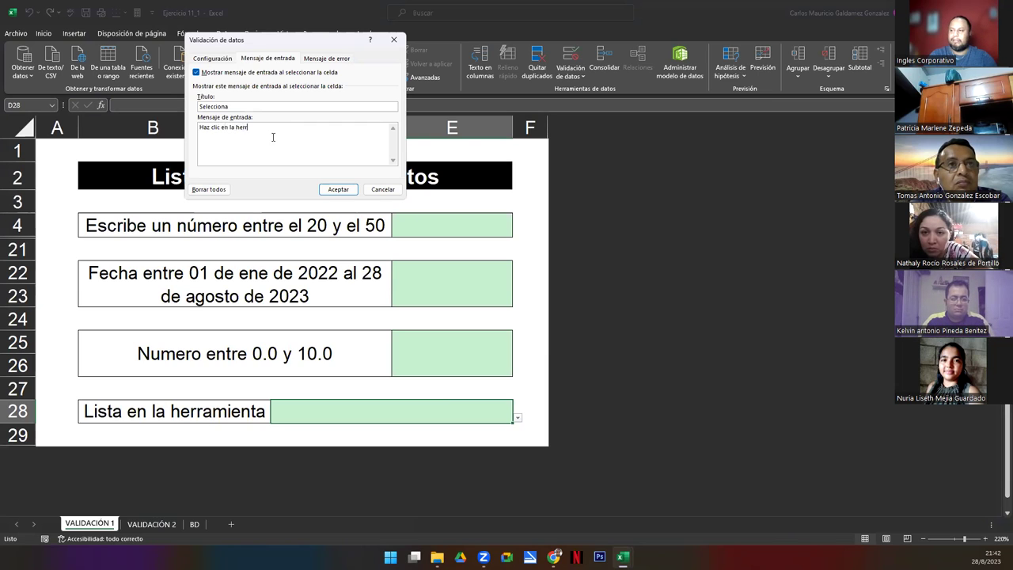
type("amienta de tu")
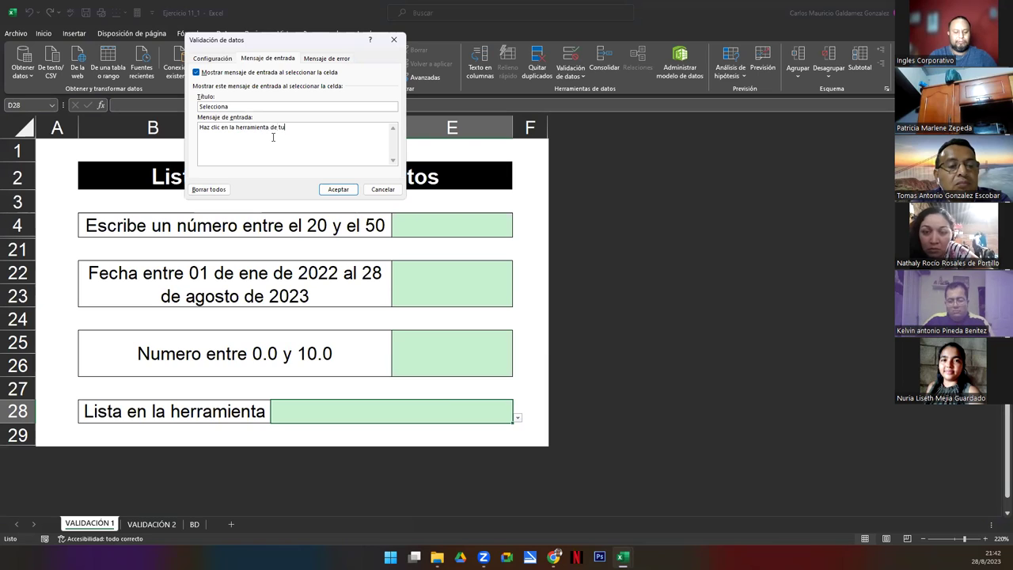
type(" elección.")
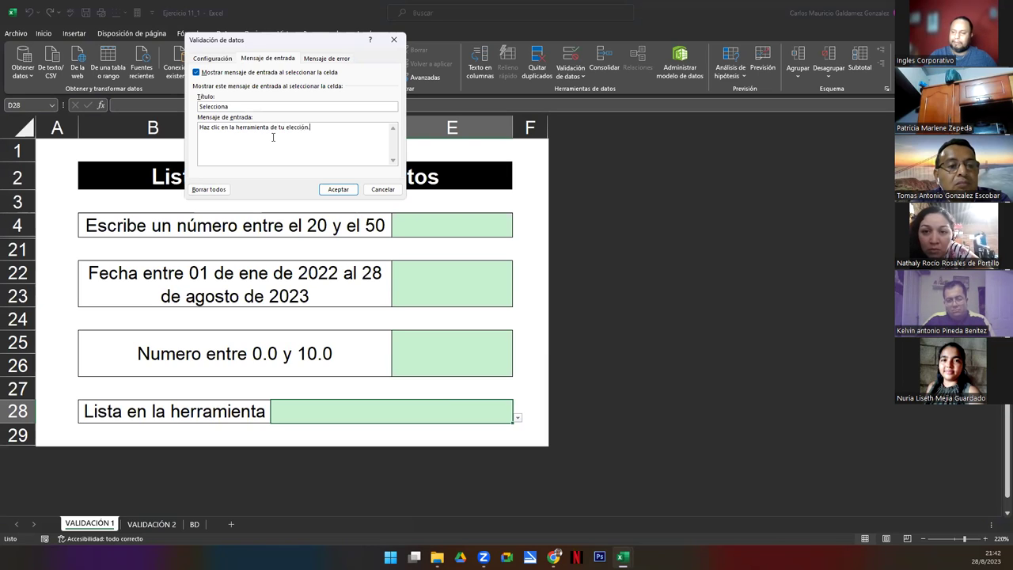
left_click(337, 189)
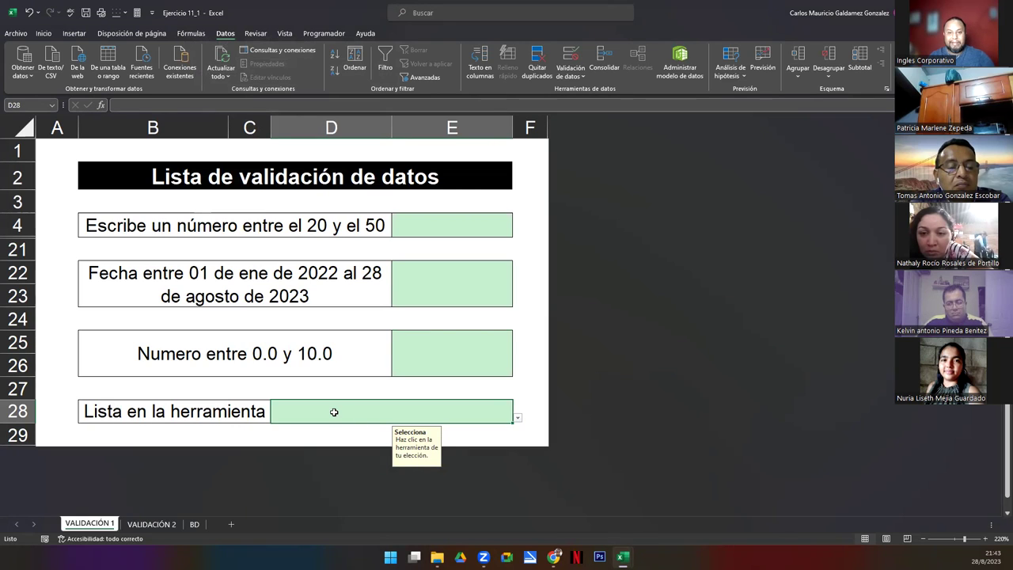
Step: Compare the Alto, Advertencia and Información error alert styles in the validation rule of cell D28
left_click(566, 58)
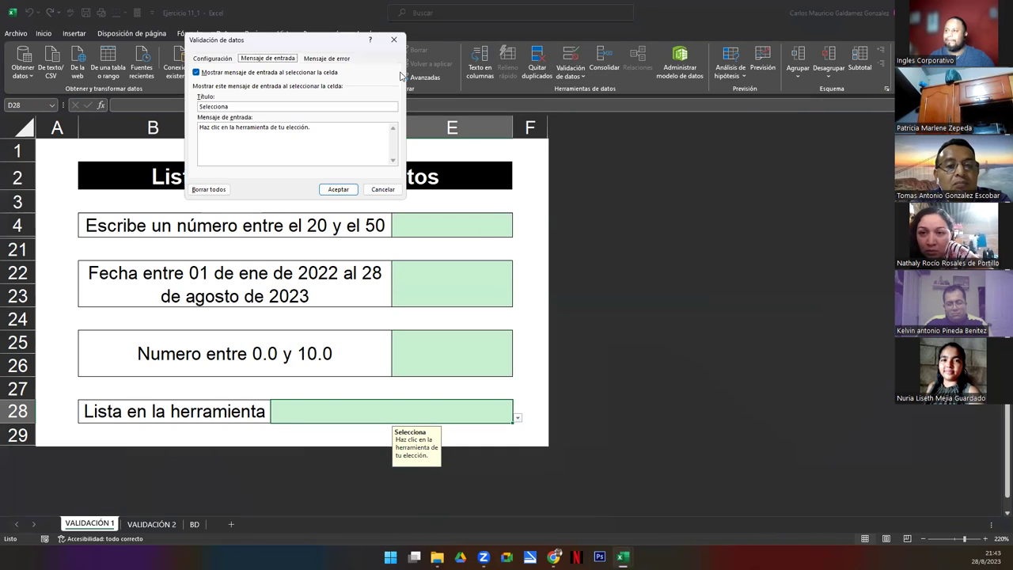
left_click(325, 58)
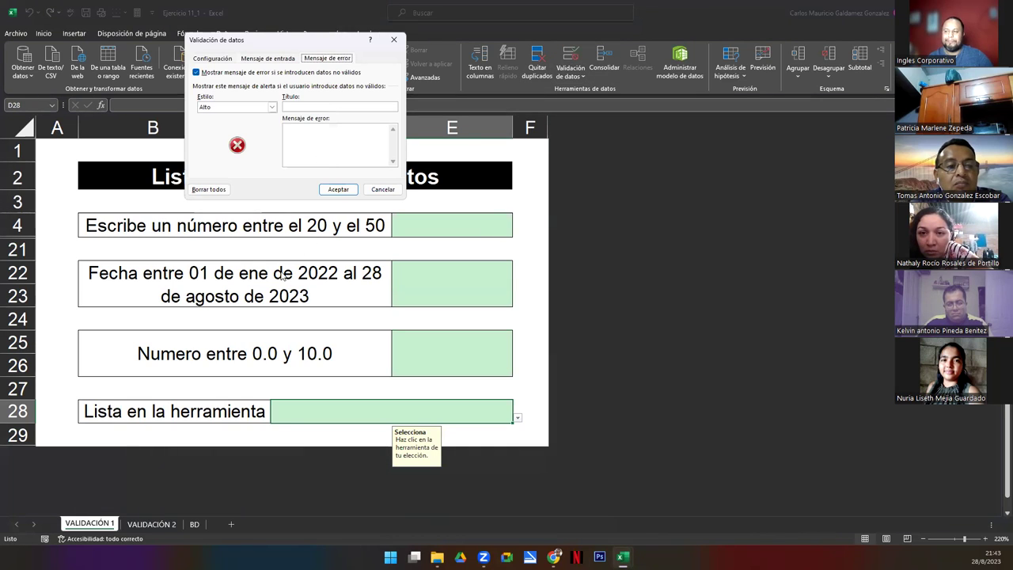
left_click(273, 106)
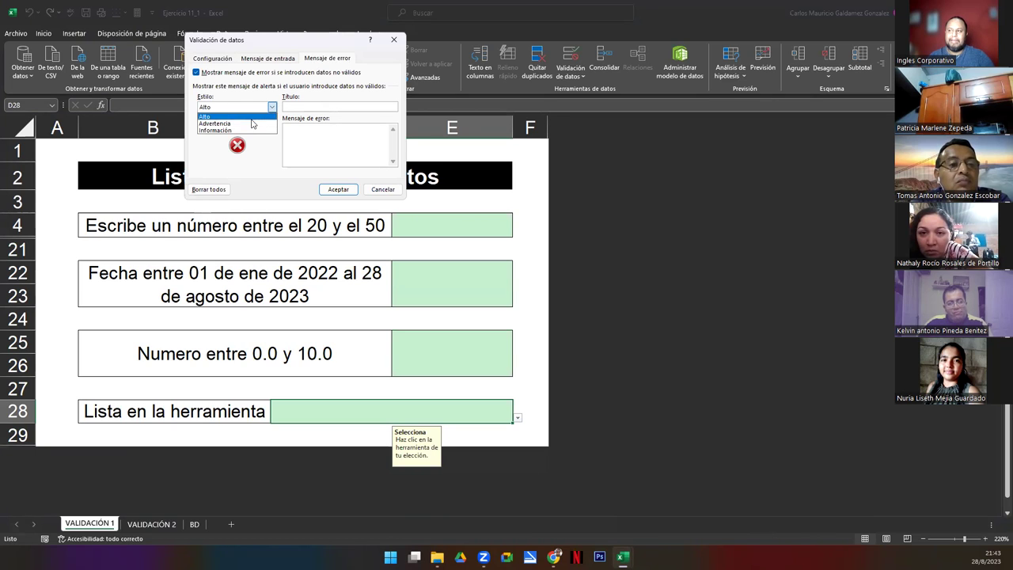
left_click(253, 124)
left_click(272, 107)
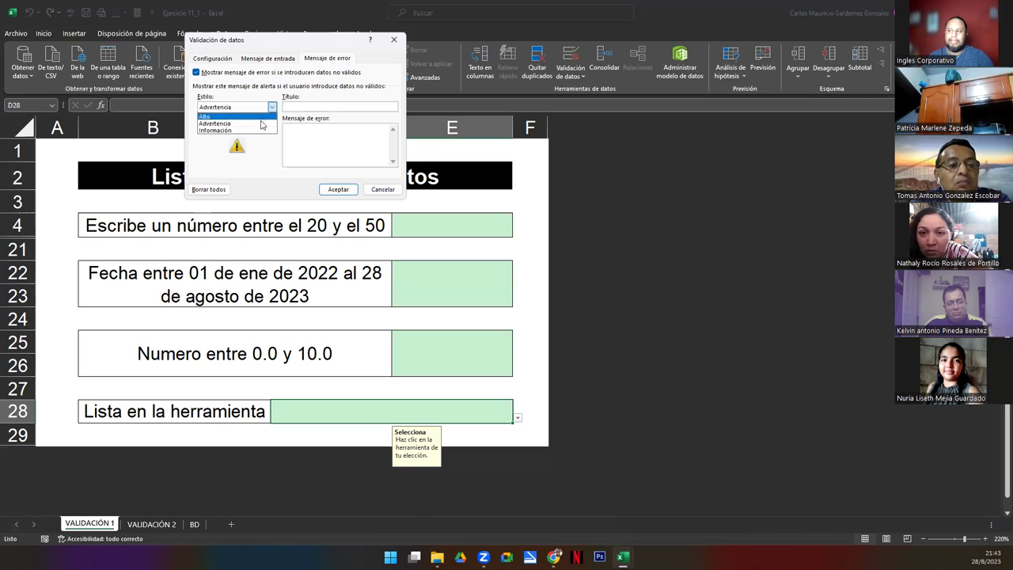
left_click(260, 130)
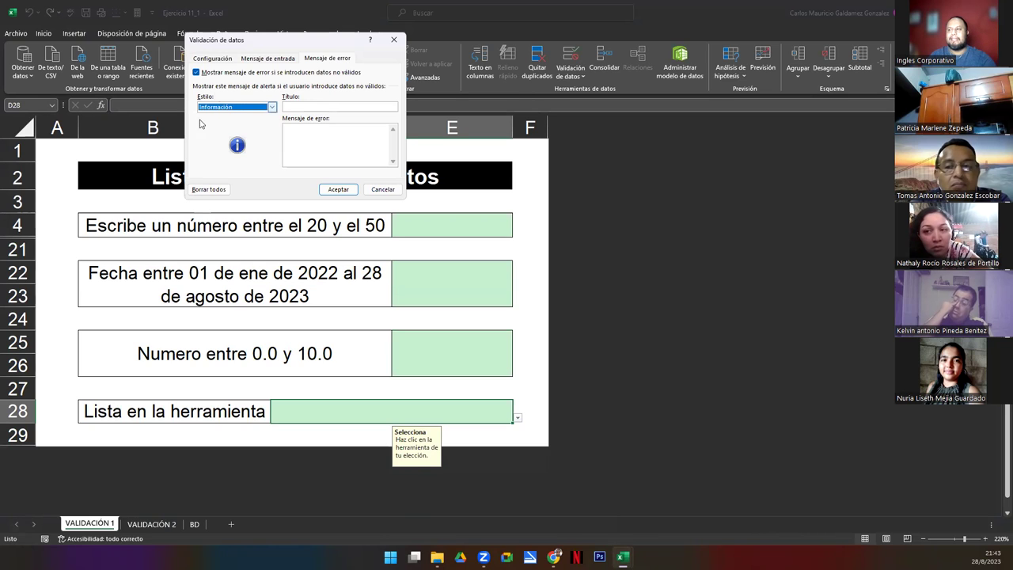
left_click(273, 107)
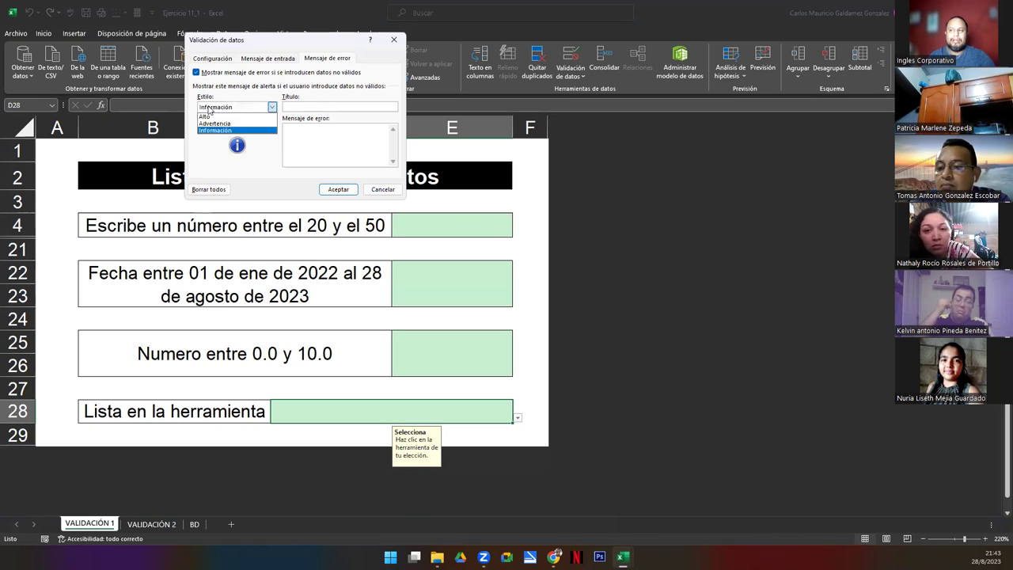
left_click(256, 156)
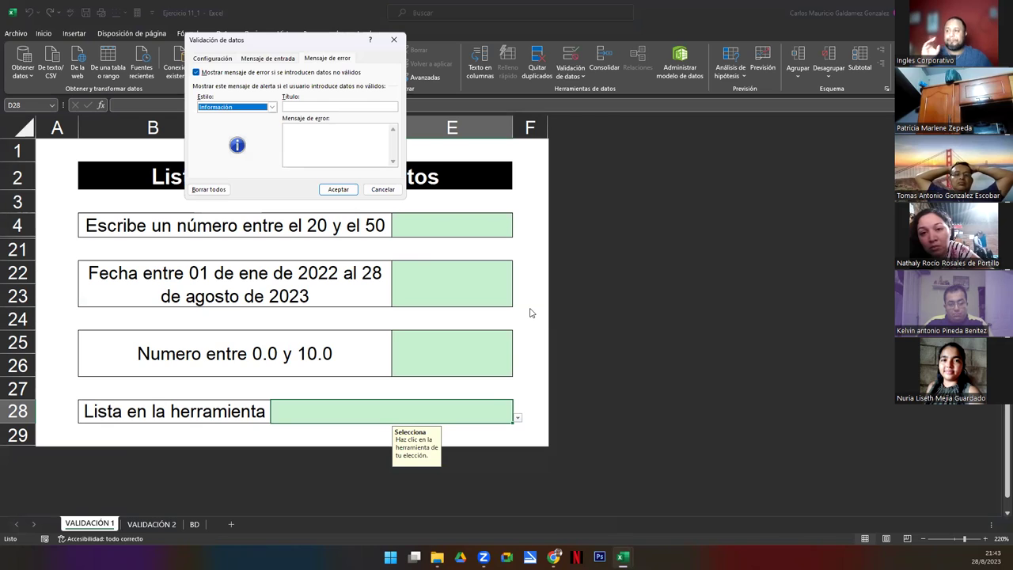
left_click(272, 107)
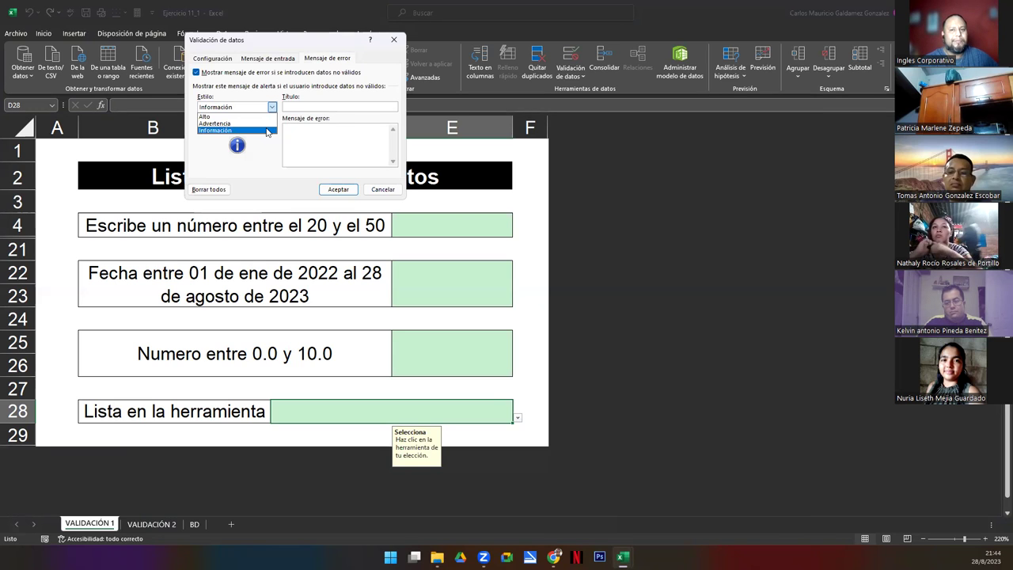
left_click(231, 124)
left_click(272, 107)
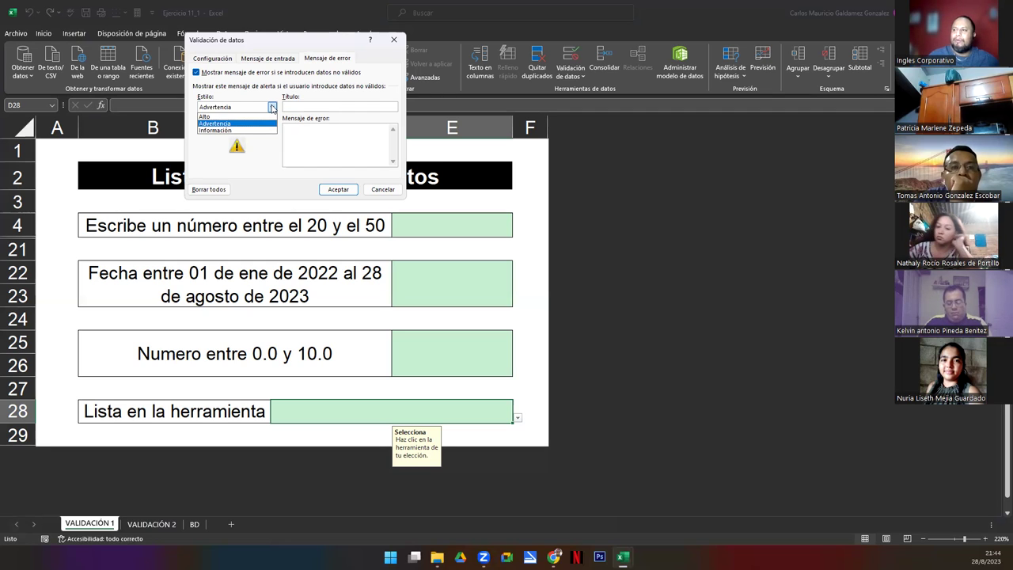
left_click(272, 116)
Step: Set the D28 error alert style to Información, leave its title and message blank, and apply the rule
left_click(272, 109)
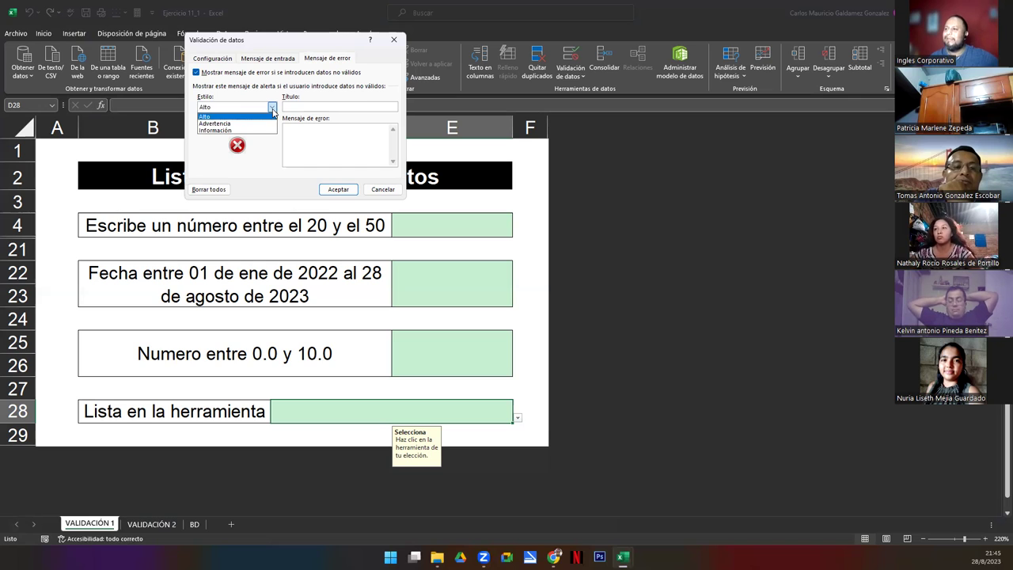
left_click(260, 131)
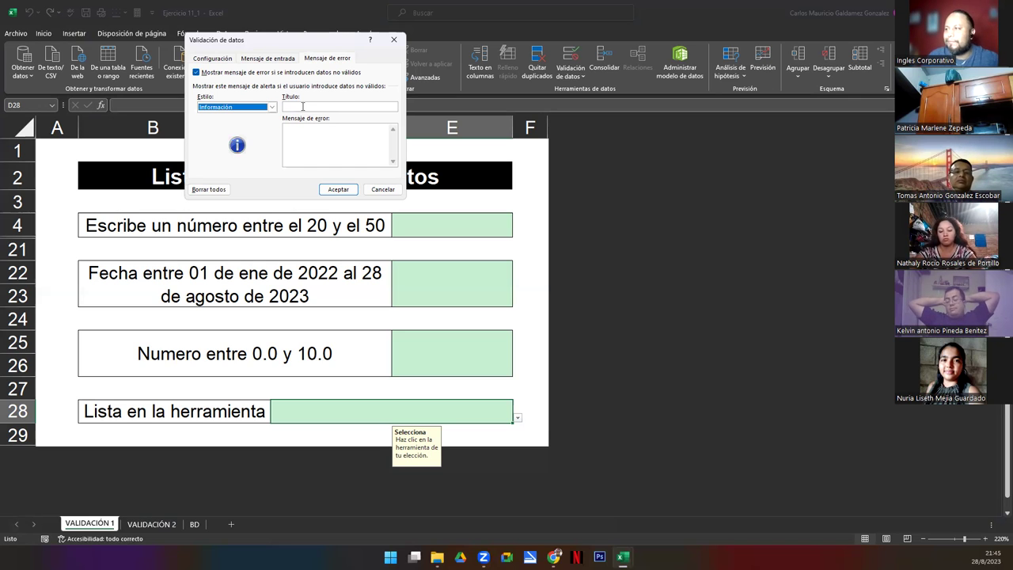
left_click(303, 106)
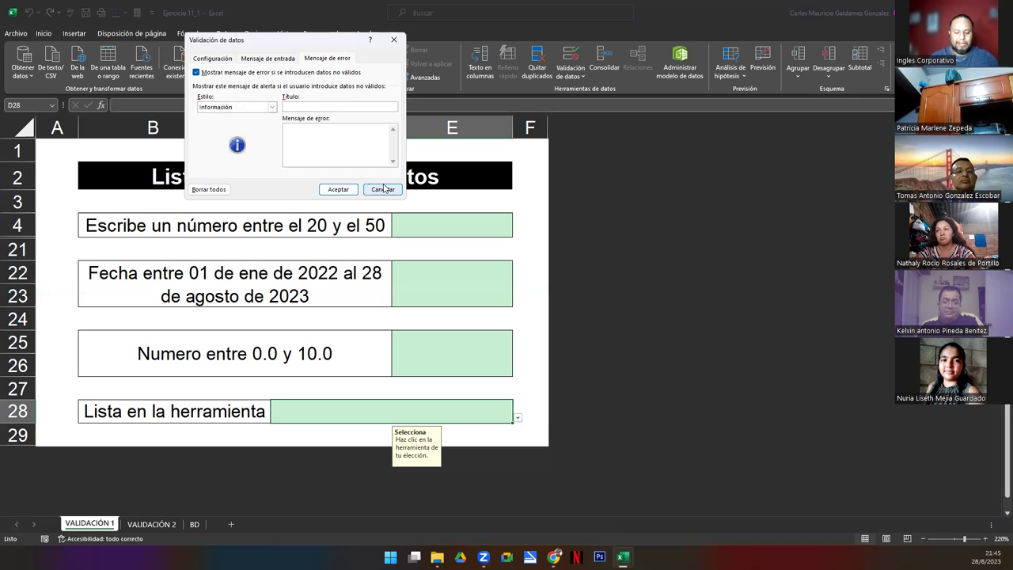
type("Intente")
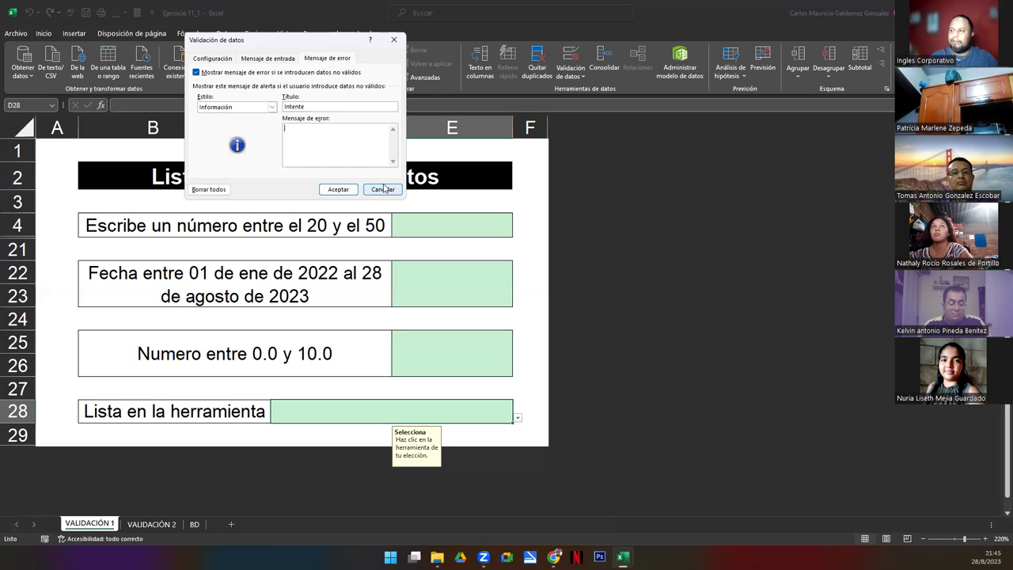
double_click(292, 106)
key("BackSpace")
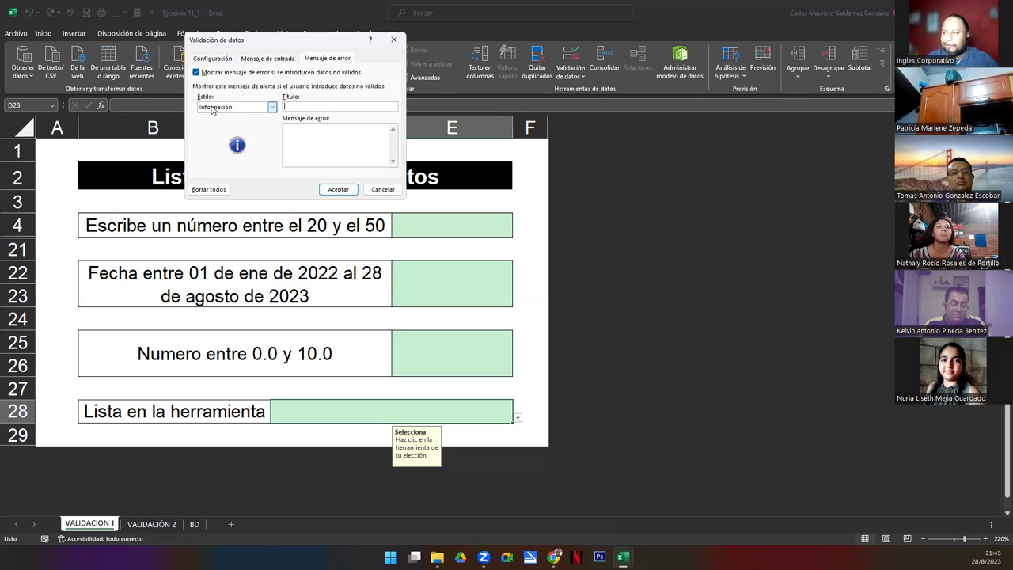
left_click(339, 189)
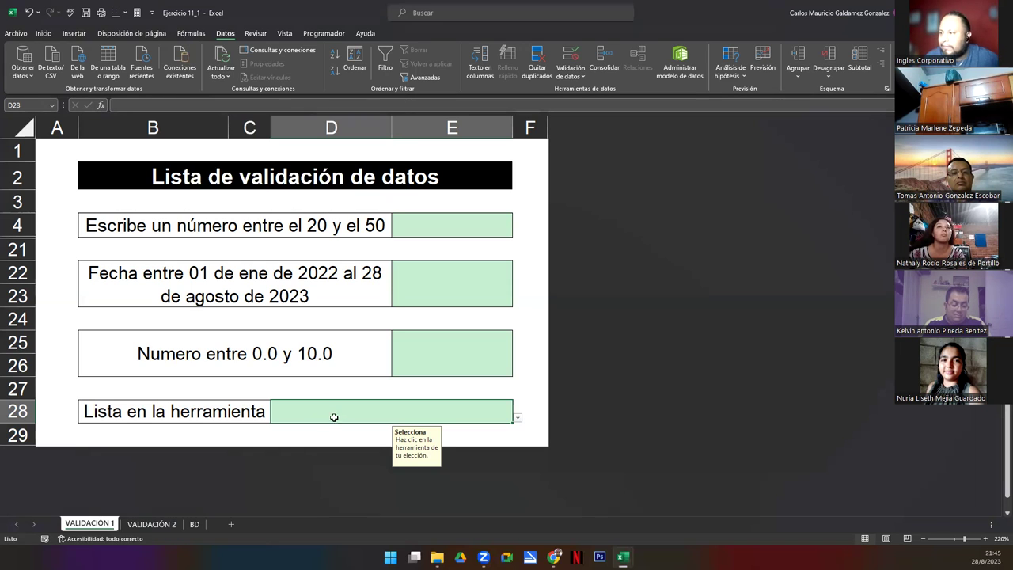
Step: Test the D28 dropdown by choosing "Tenaza", and clear the cell
left_click(518, 418)
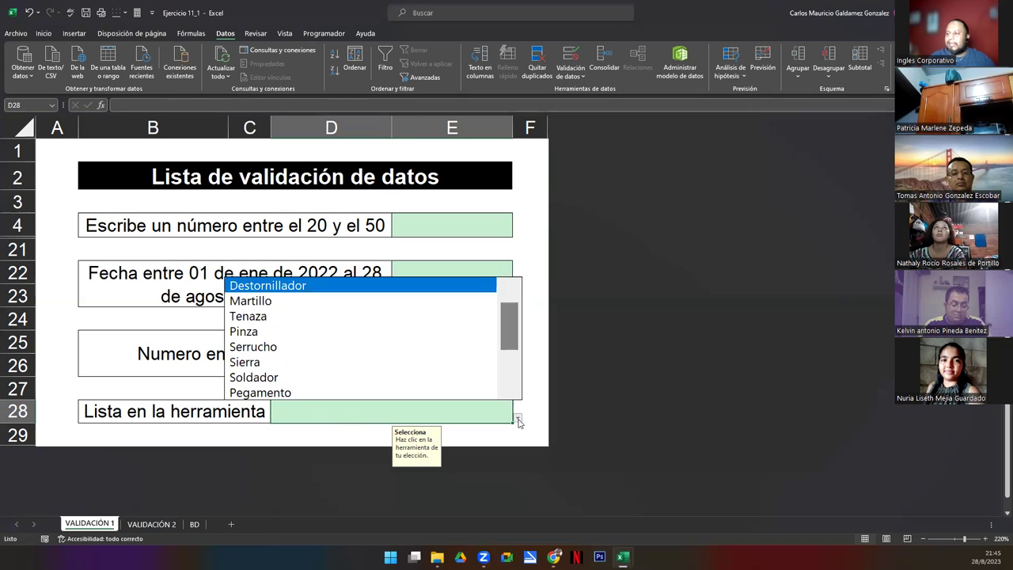
left_click(326, 317)
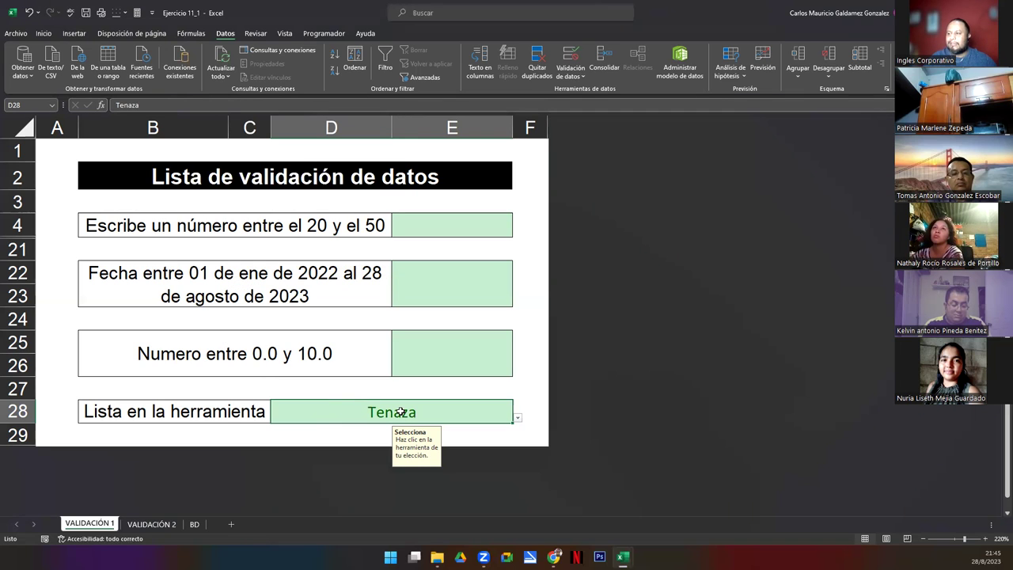
key("Delete")
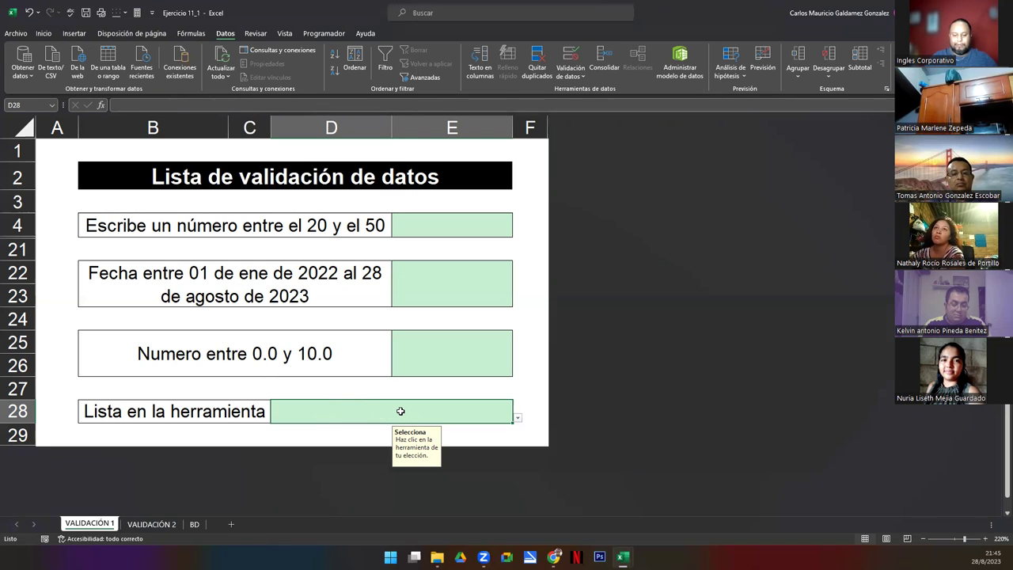
Step: Test cell D28 with the unlisted value "Tinajo" and accept the entry despite the alert
type("Tinajo")
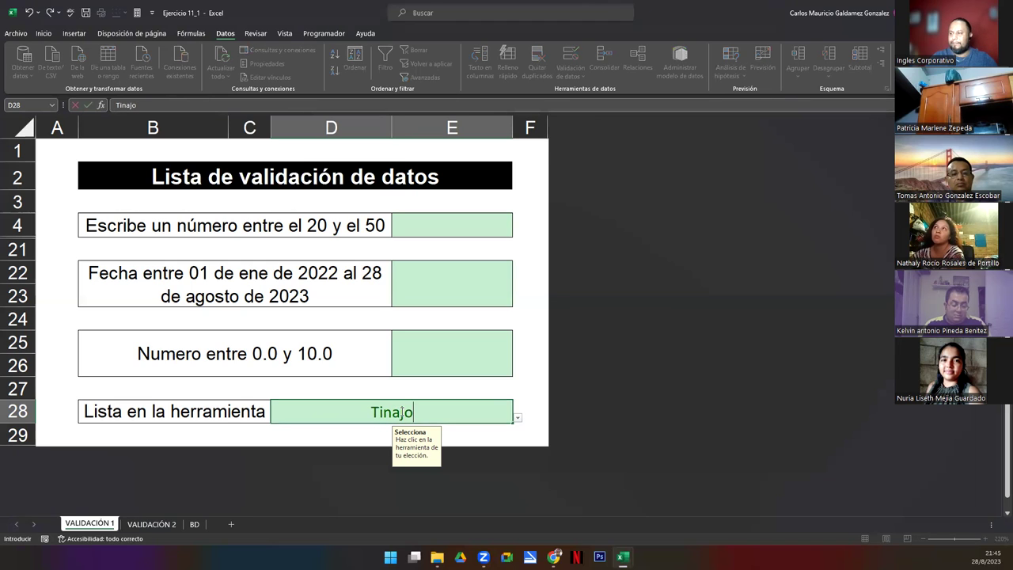
key("Return")
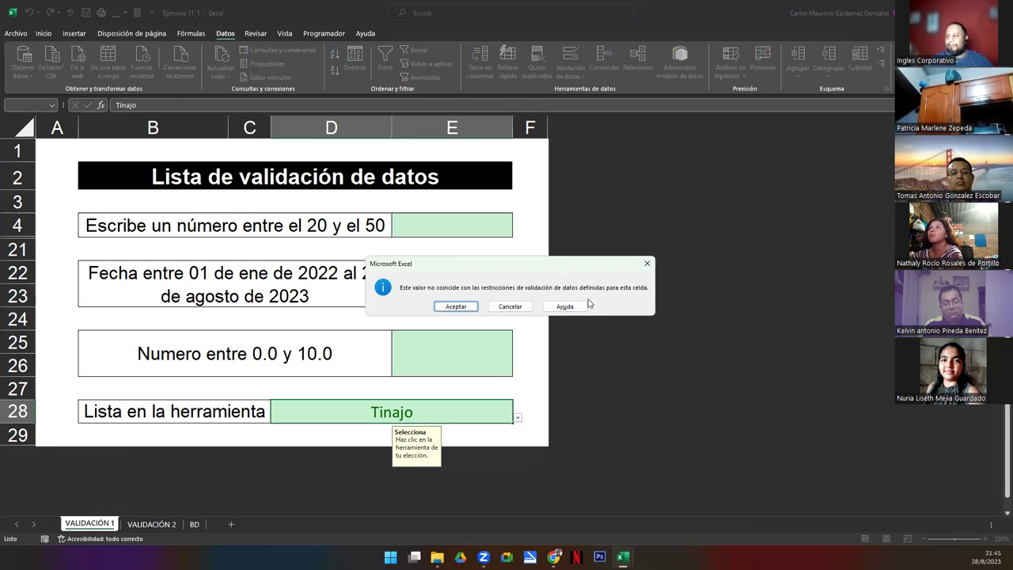
left_click(475, 308)
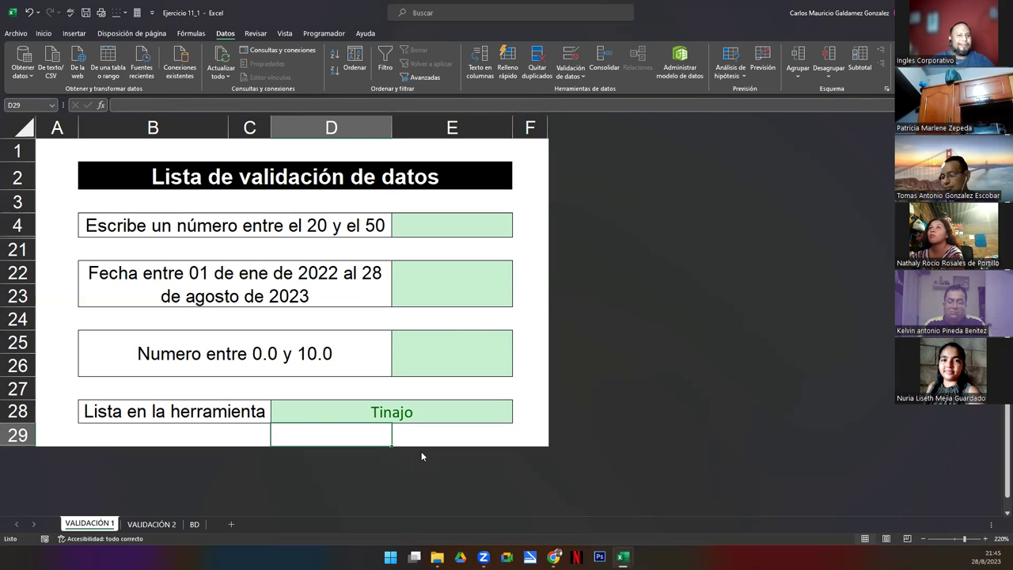
Step: Check the tool list in A1:A12 of the BD sheet, and clear "Tinajo" from D28 on VALIDACIÓN 1
left_click(402, 415)
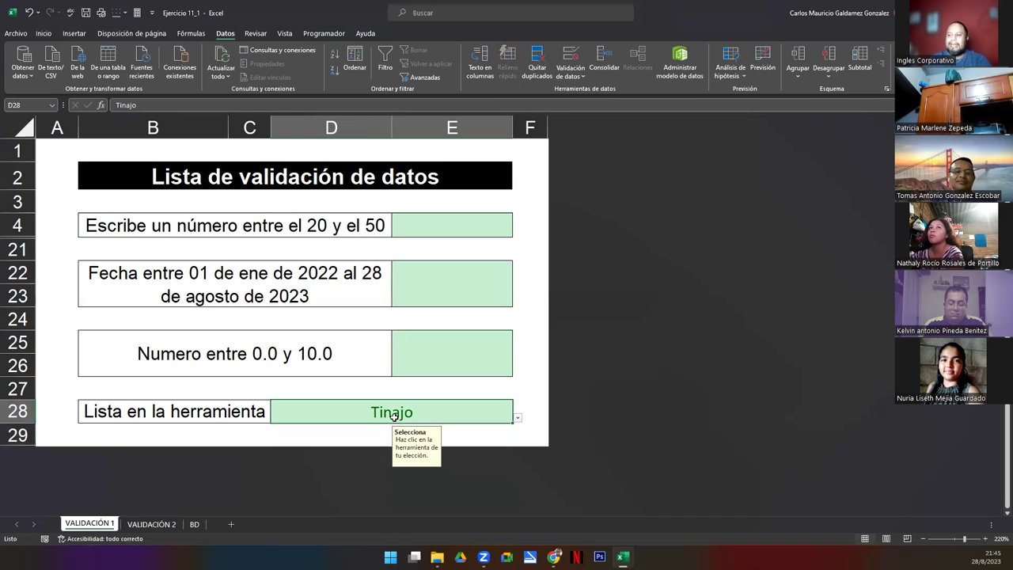
left_click(194, 524)
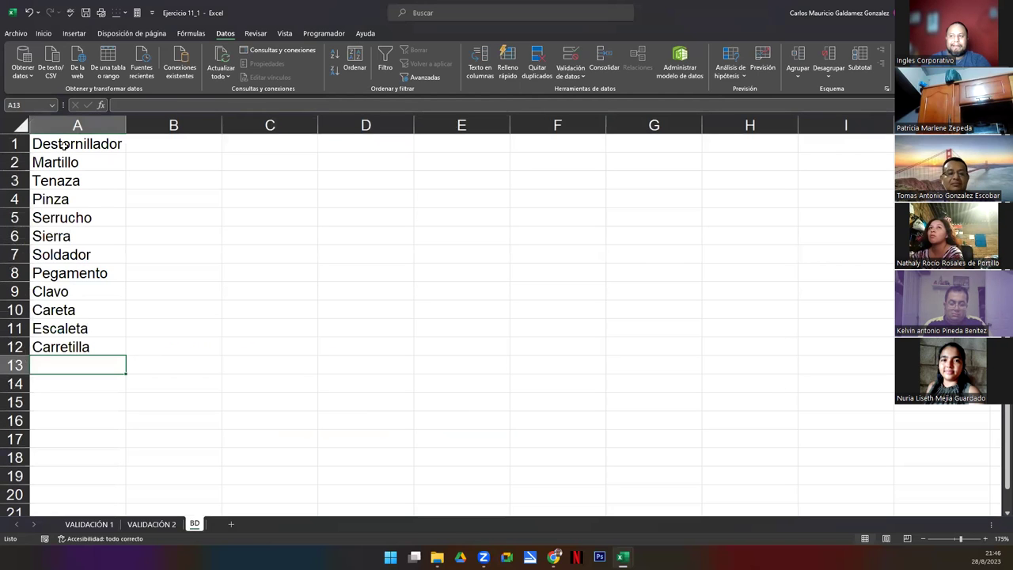
key("ctrl+Home")
key("ctrl+shift+Down")
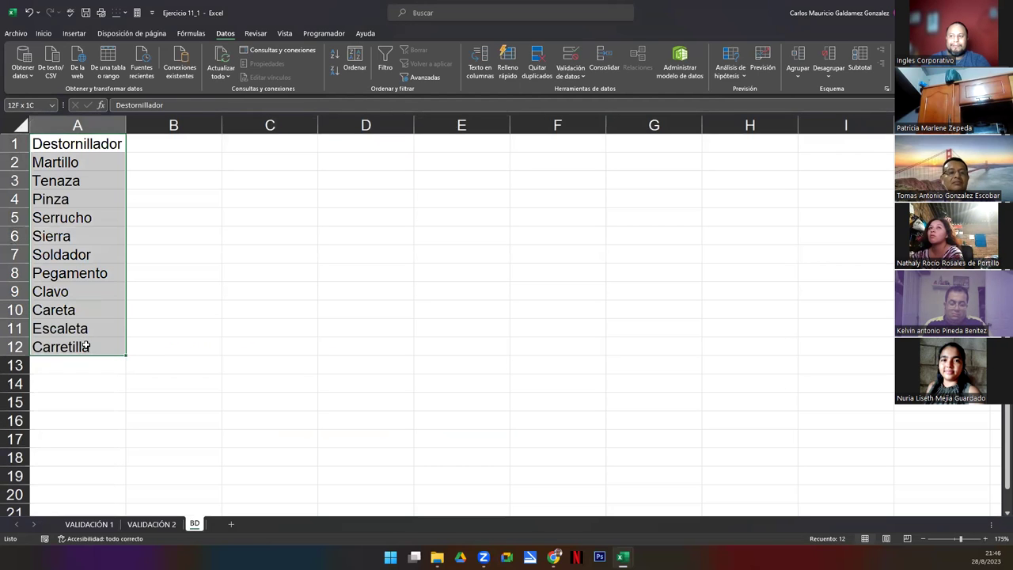
left_click(93, 525)
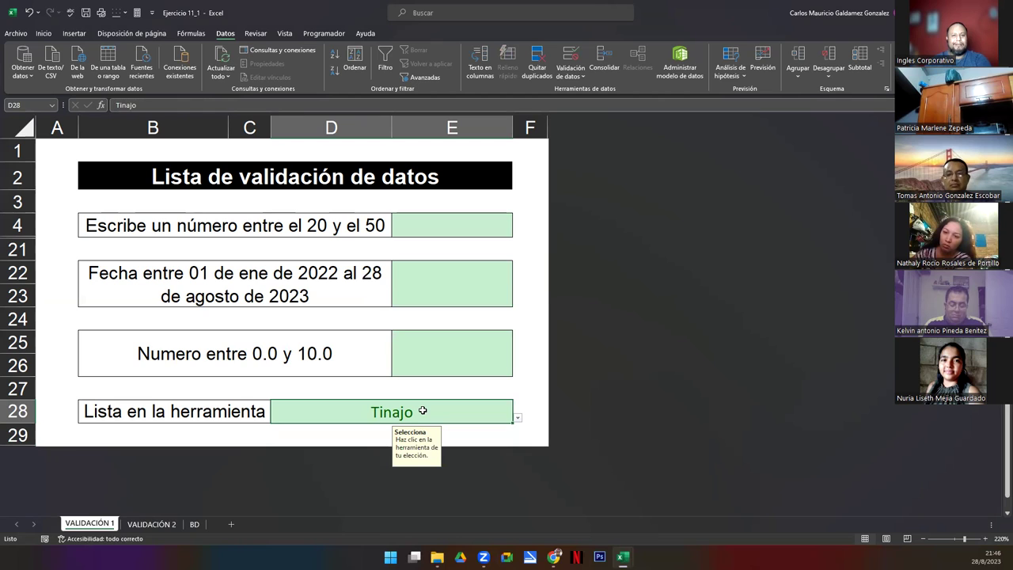
key("Delete")
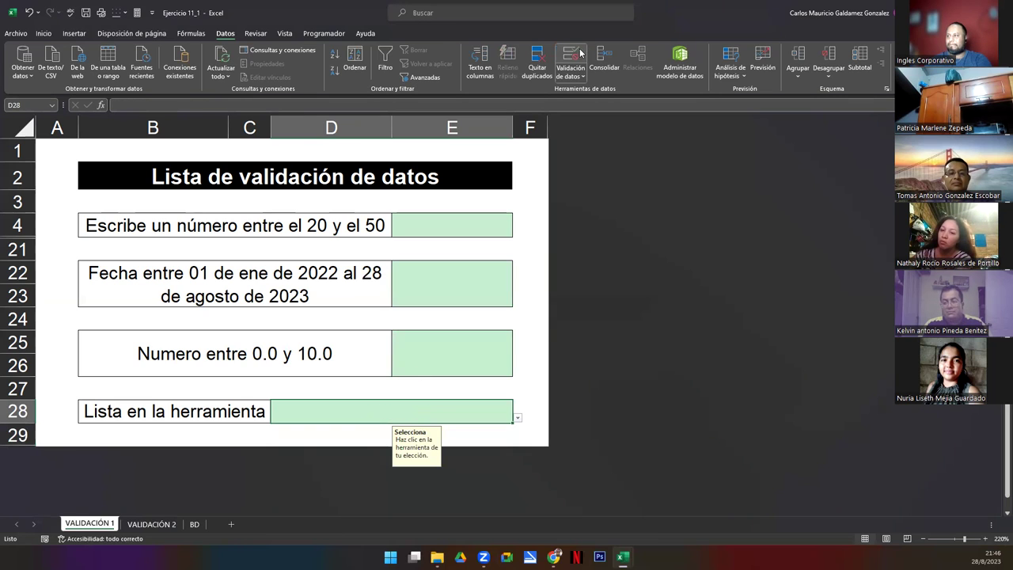
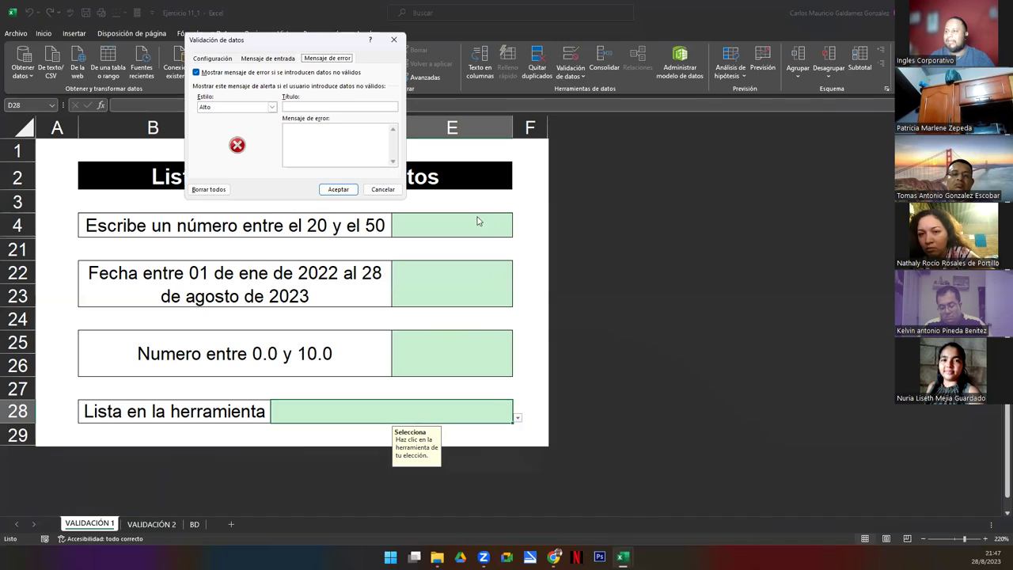
Step: Give the D28 Alto error alert the title "Error" and message "La herramienta ingresada es invalida.", and apply the rule
left_click(311, 108)
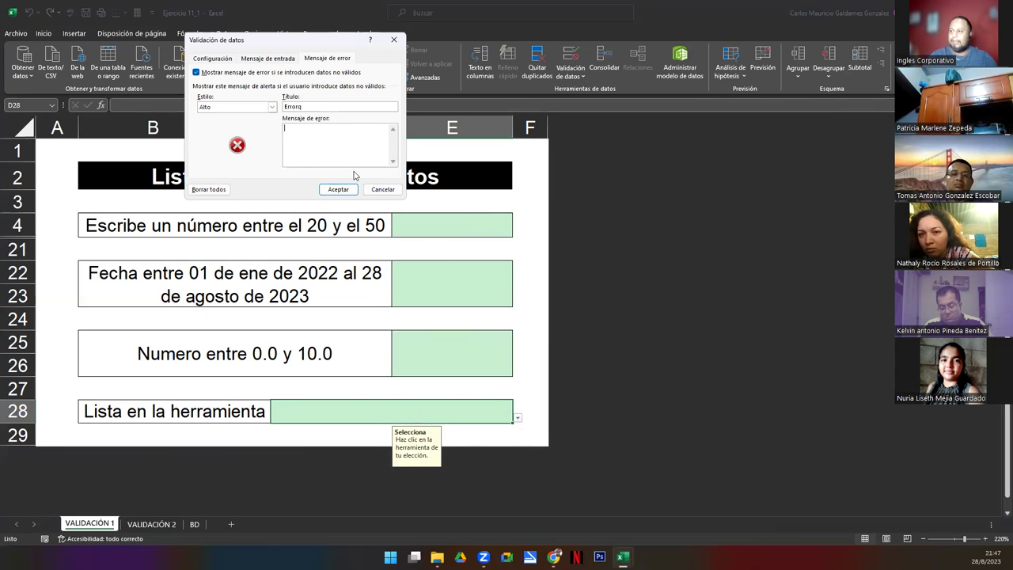
key("Tab")
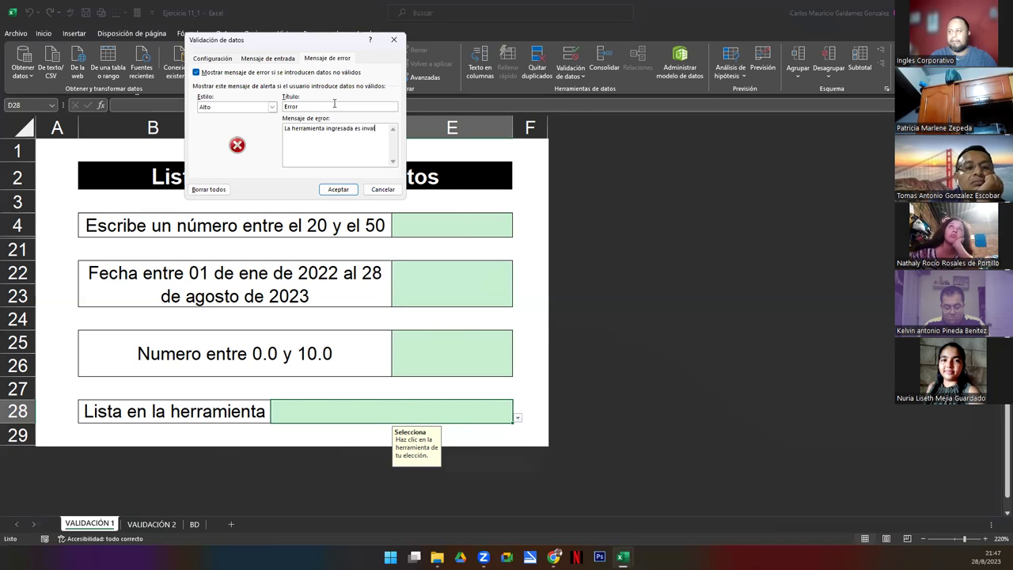
left_click(339, 190)
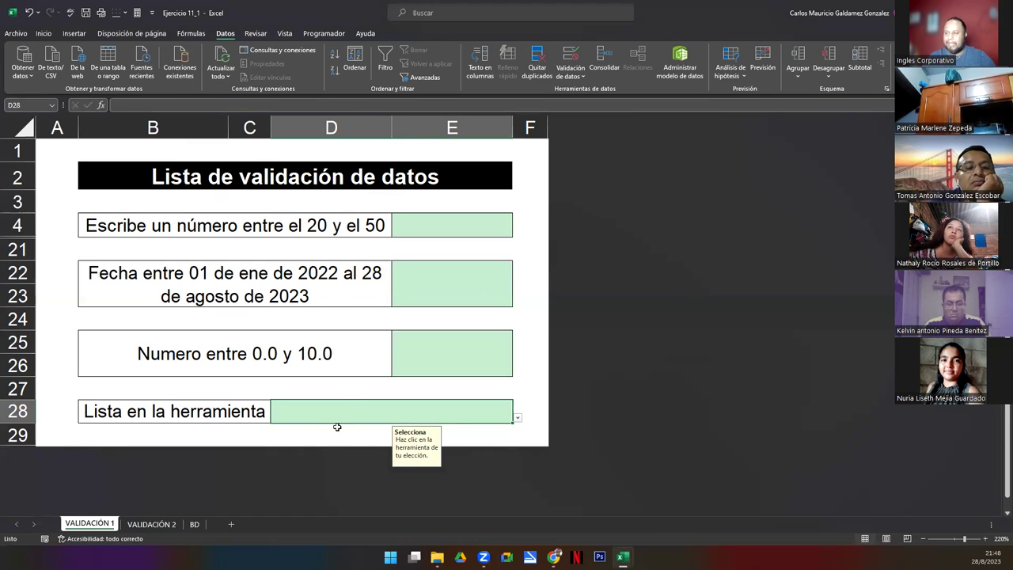
Step: Test cell D28 with the tool name "Carretilla", and clear the cell
type("Carretilla")
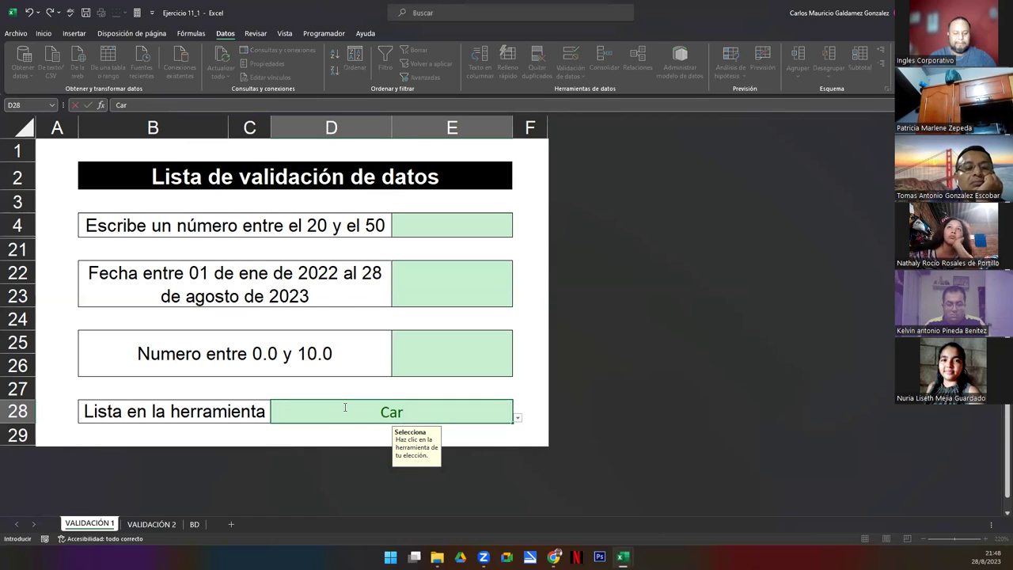
key("Return")
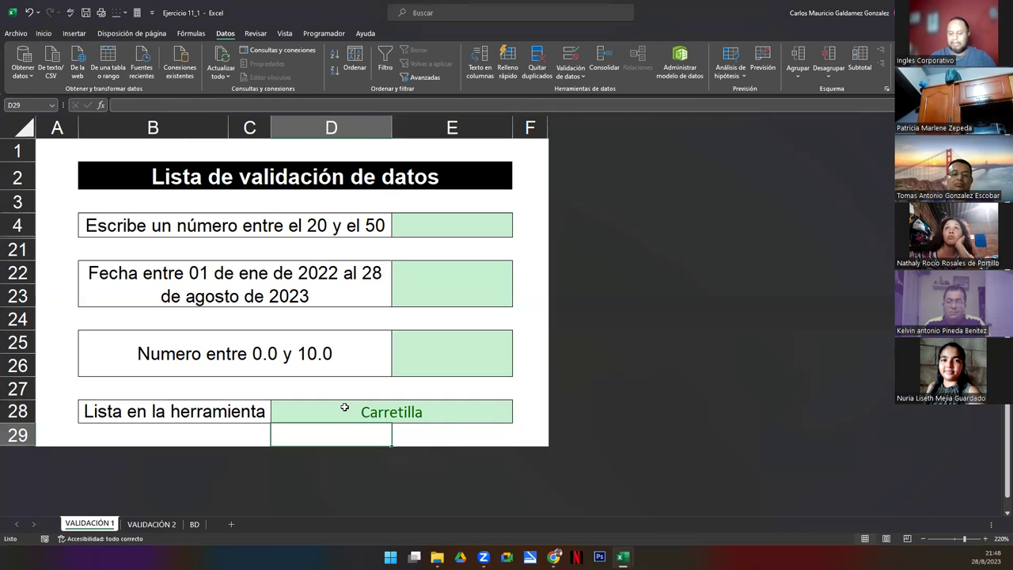
left_click(344, 407)
key("Delete")
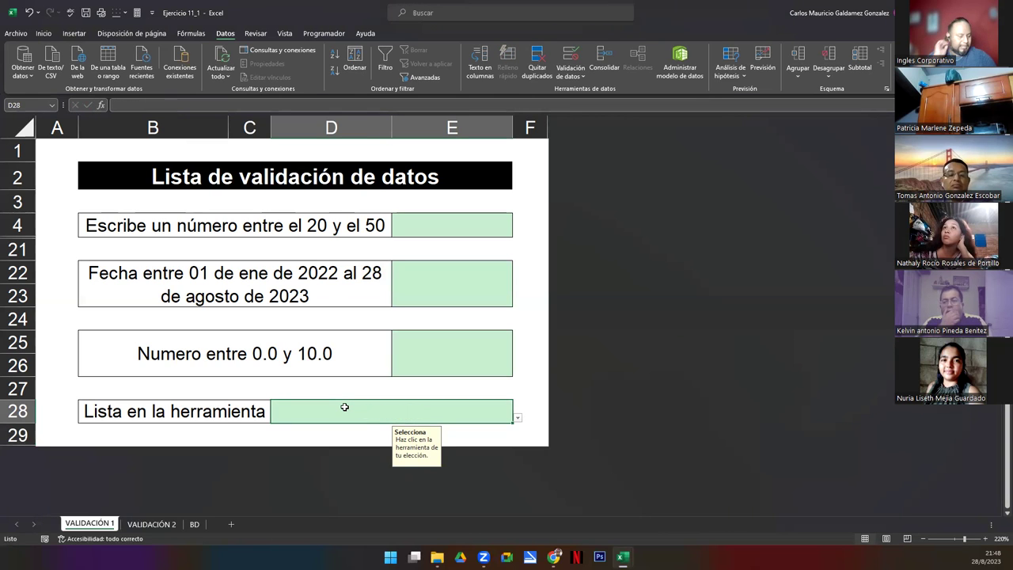
Step: Test D28 with the unlisted value "Carreta", cancel the entry at the alert, and choose "Soldador" from the list
type("Carreta")
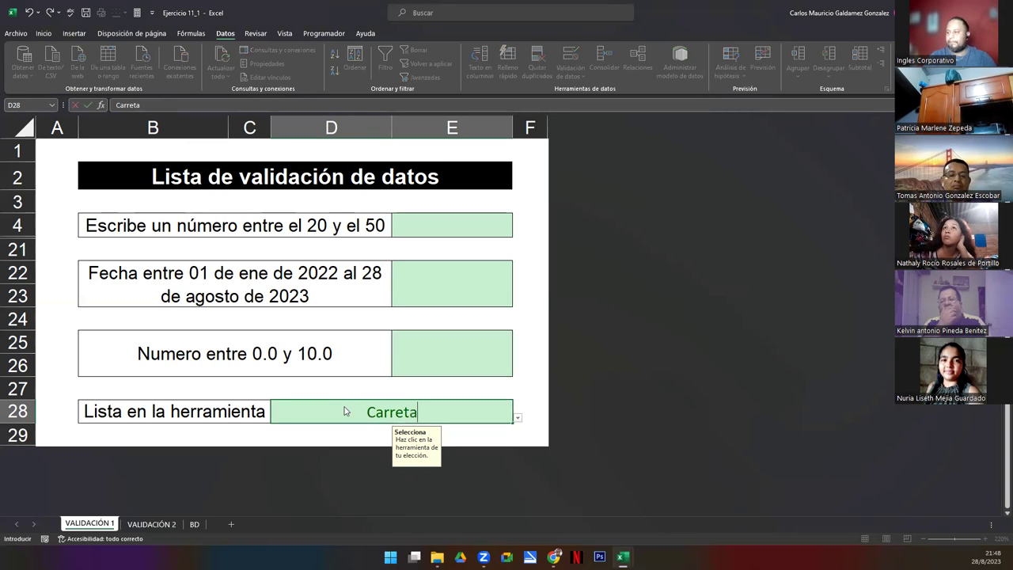
key("Return")
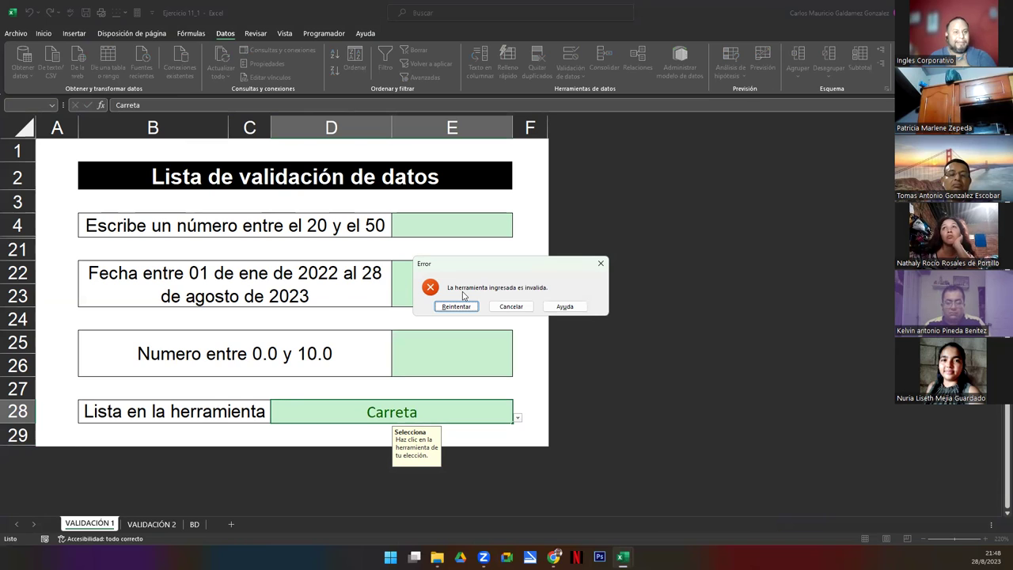
left_click(512, 307)
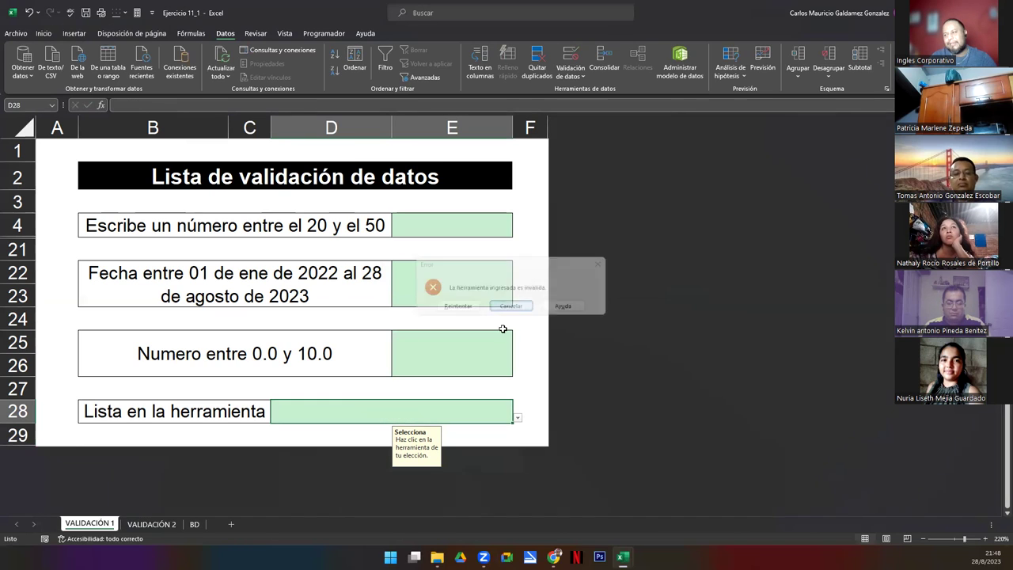
left_click(517, 418)
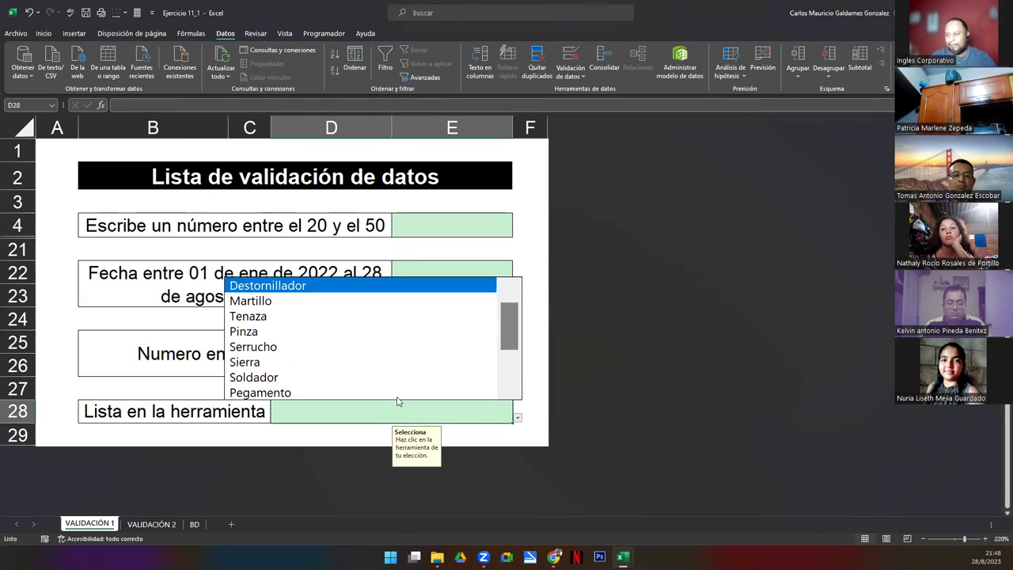
left_click(335, 382)
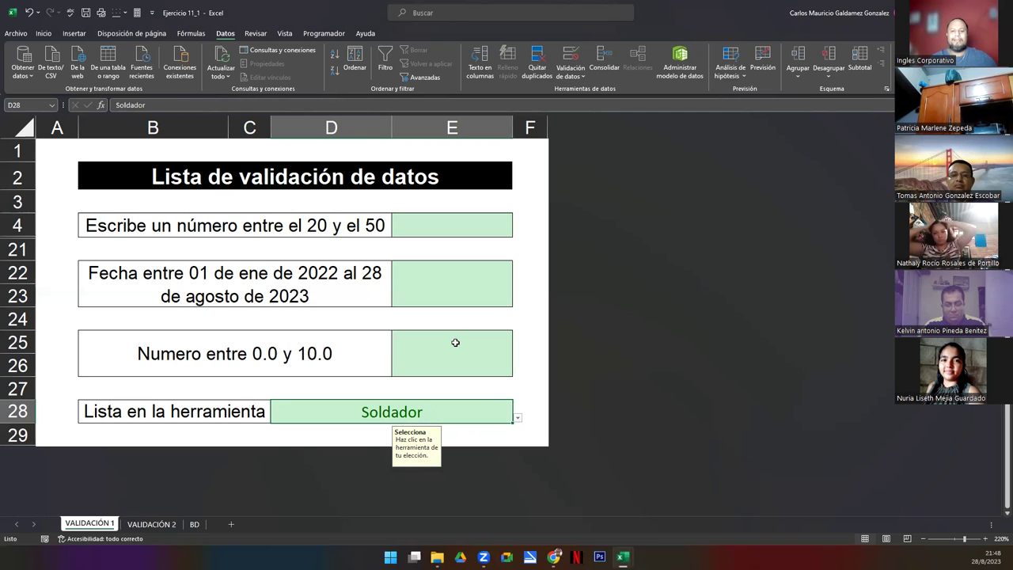
Step: Check the VALIDACIÓN 2 sheet, close the Ejercicio 11_1 workbook, and return to the Ejercicios folder in File Explorer
left_click(157, 524)
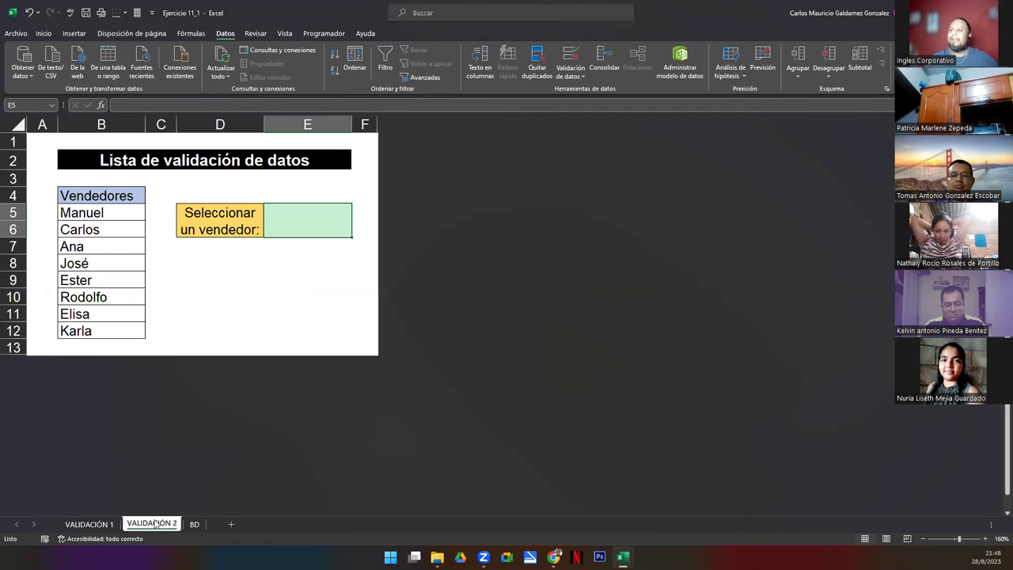
left_click(90, 524)
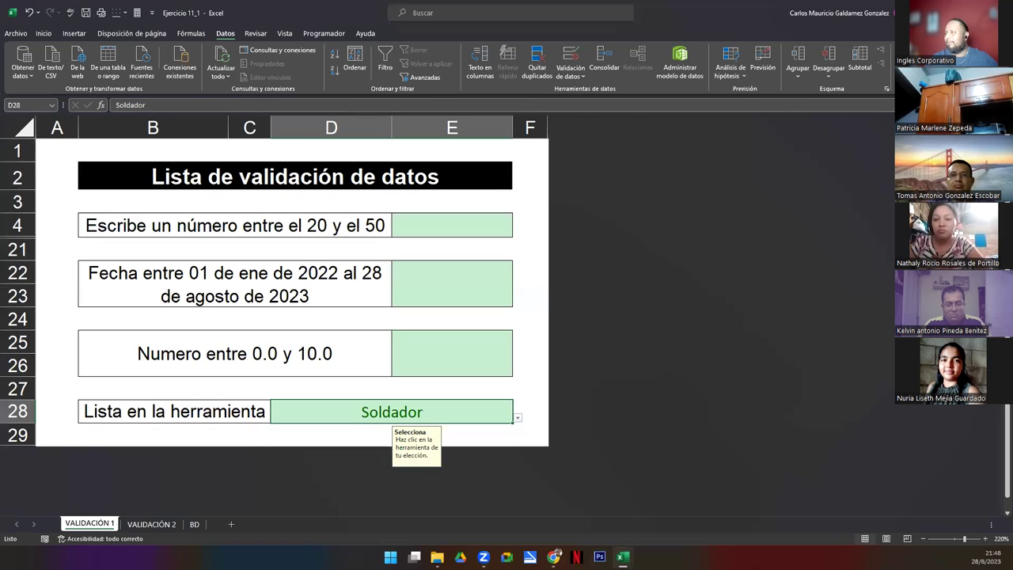
key("ctrl+w")
left_click(515, 299)
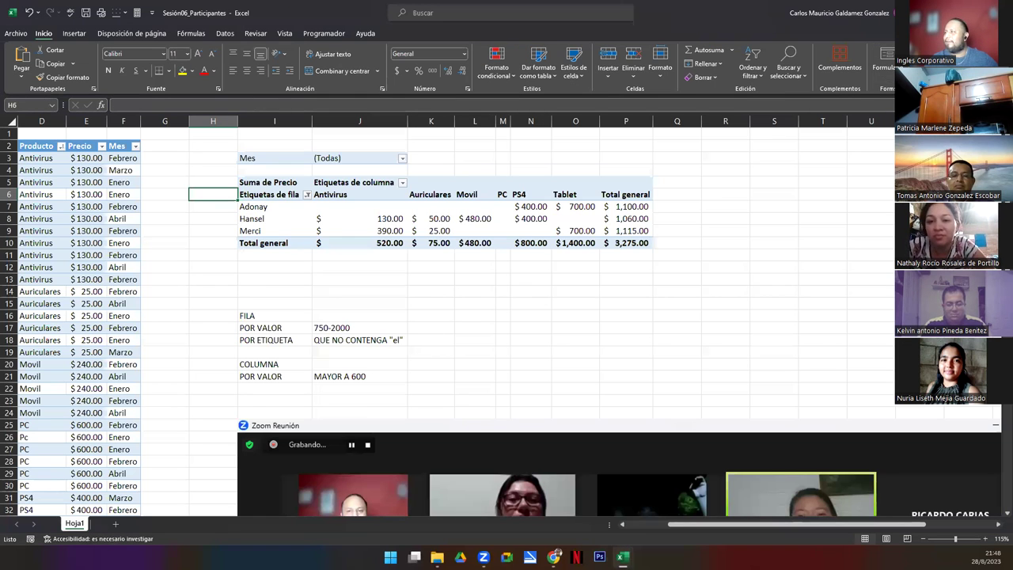
key("alt+F4")
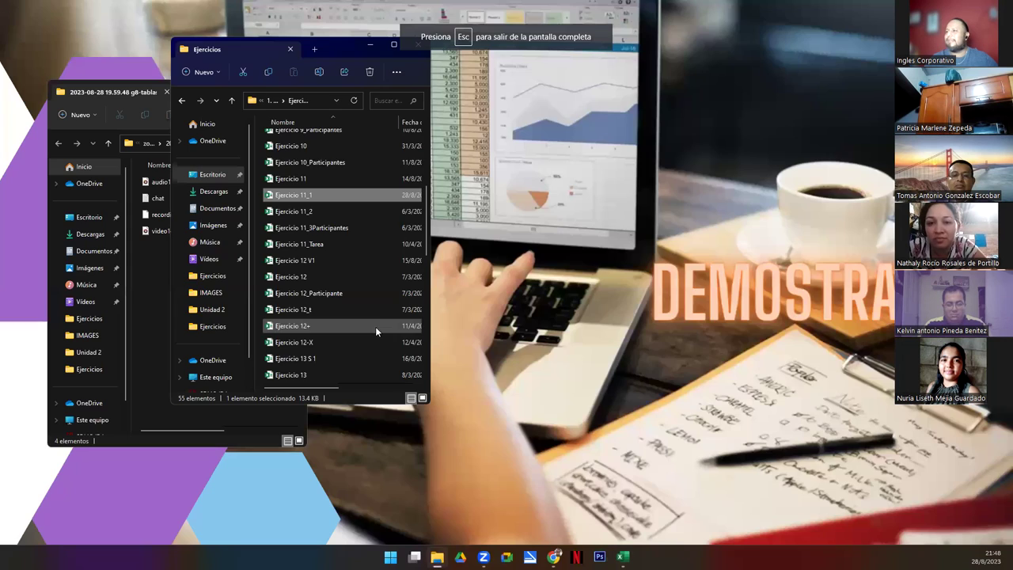
Step: Open the Ejercicio 11_3Participantes workbook, review its student list, and return to the Ejercicios folder
left_click(283, 229)
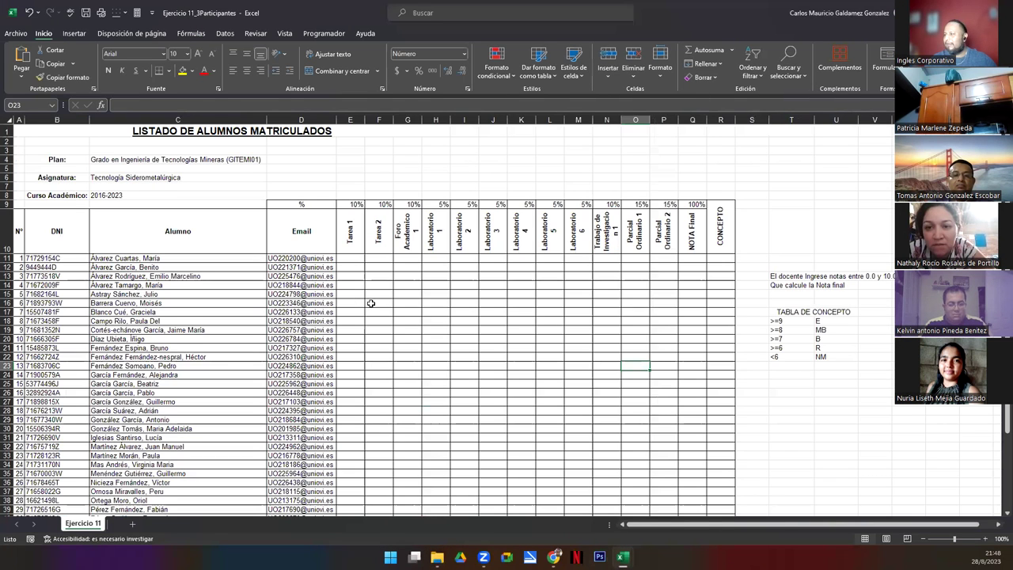
left_click(371, 304)
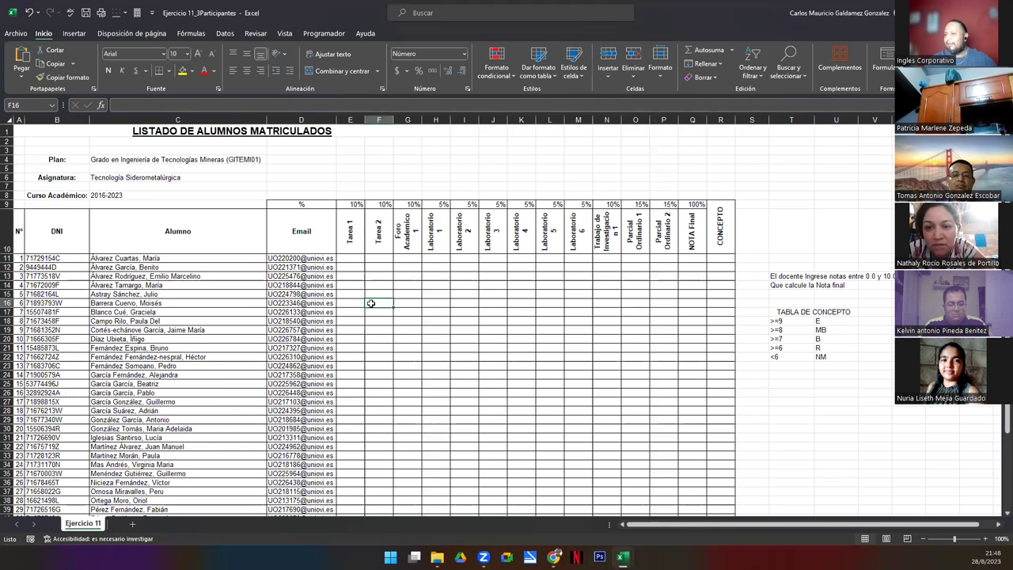
scroll(371, 306, "down", 5)
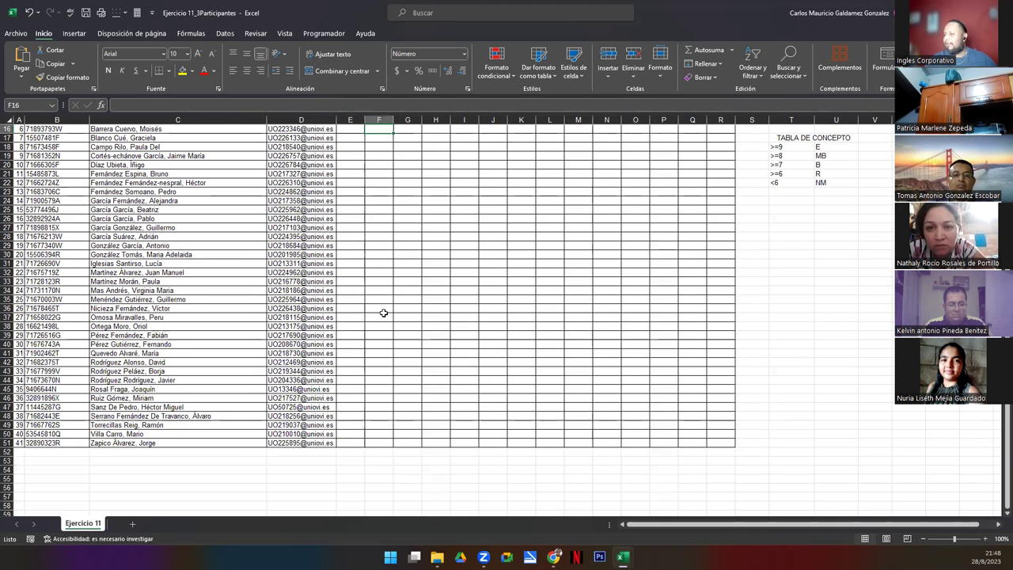
scroll(383, 312, "up", 5)
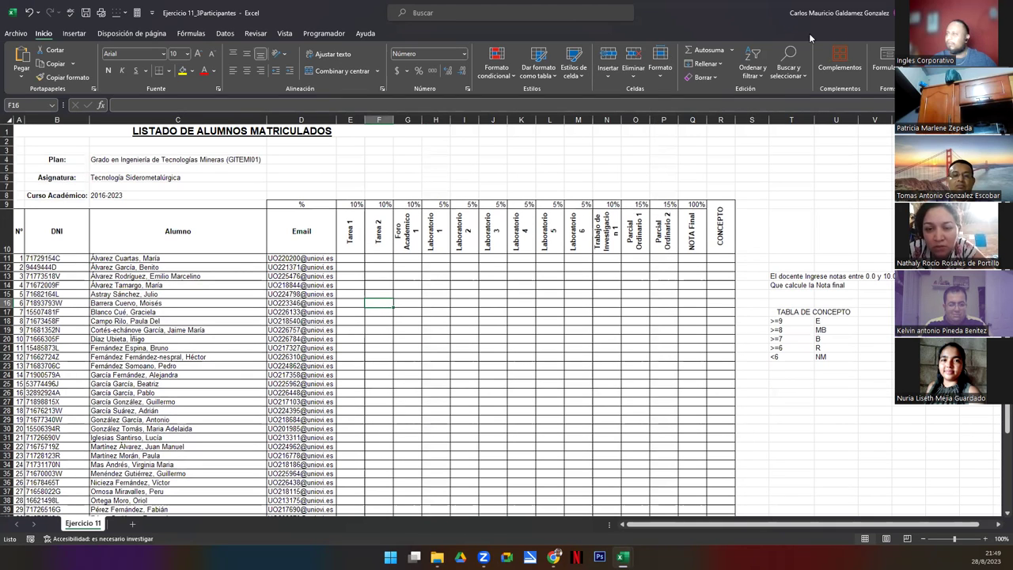
key("alt+Tab")
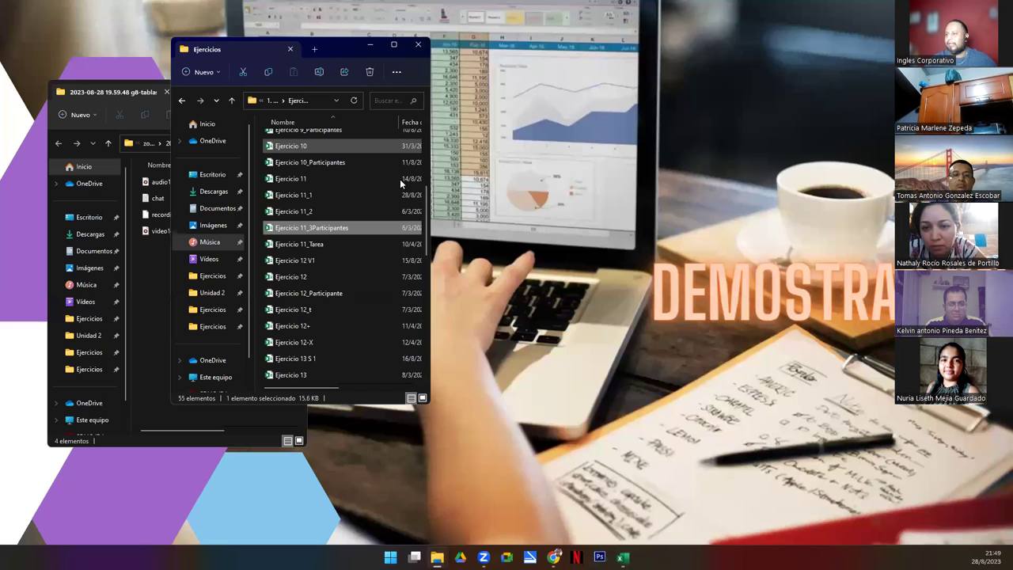
key("super+Down")
Step: Open the Ejercicio 11_Tarea workbook and review its enrolled student list from start to end
left_click(301, 246)
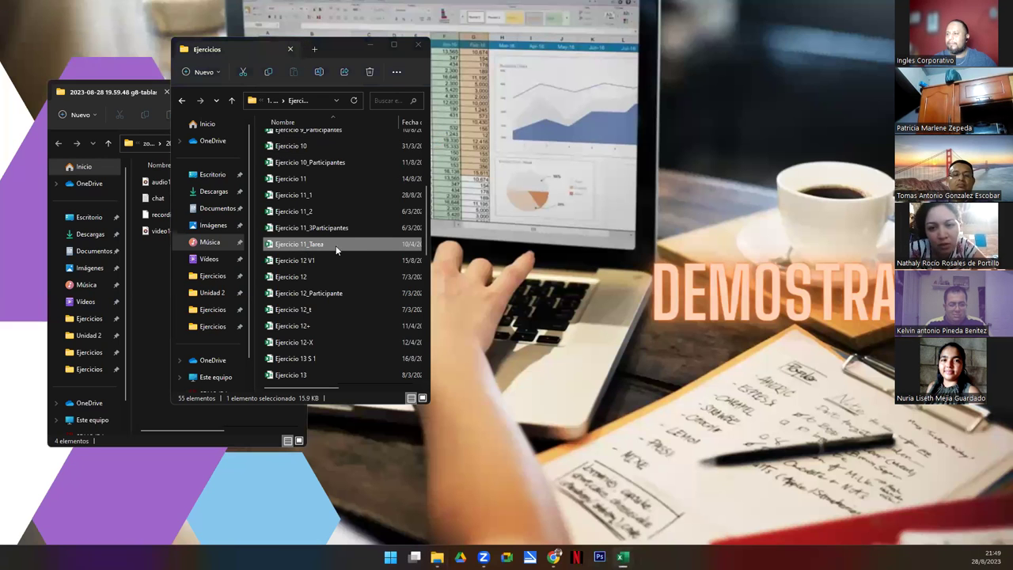
key("alt+Tab")
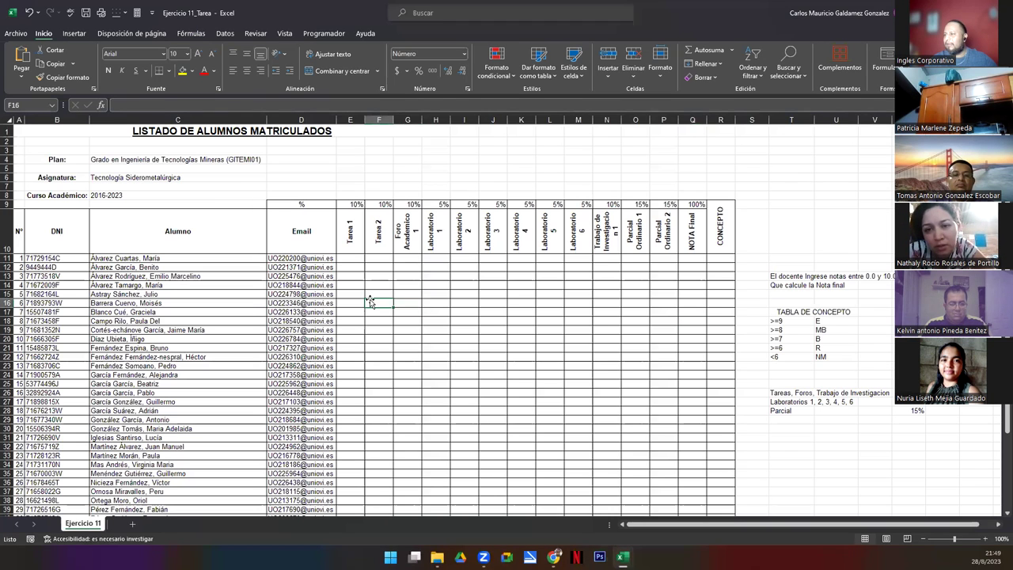
left_click(370, 301)
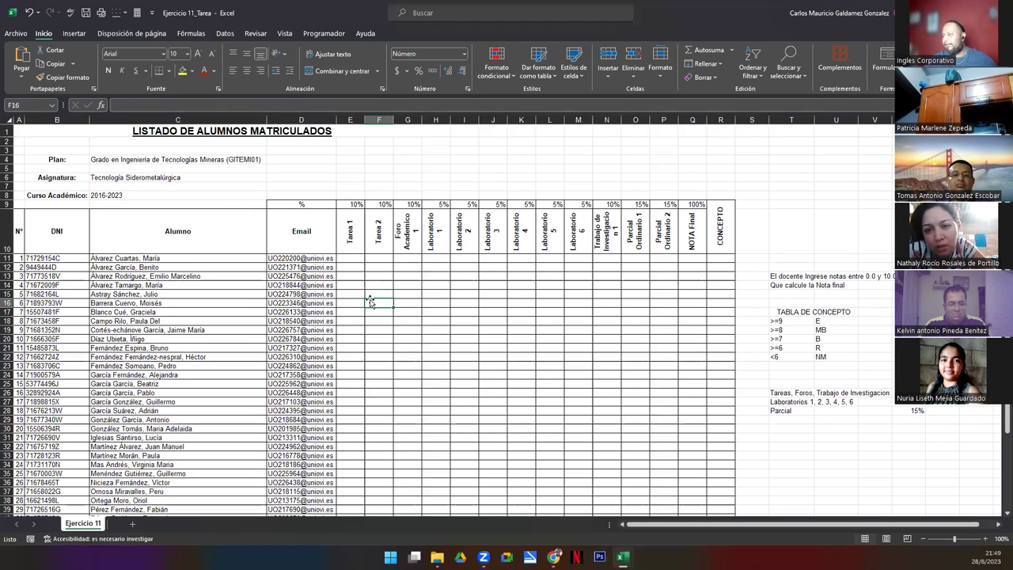
left_click(305, 290)
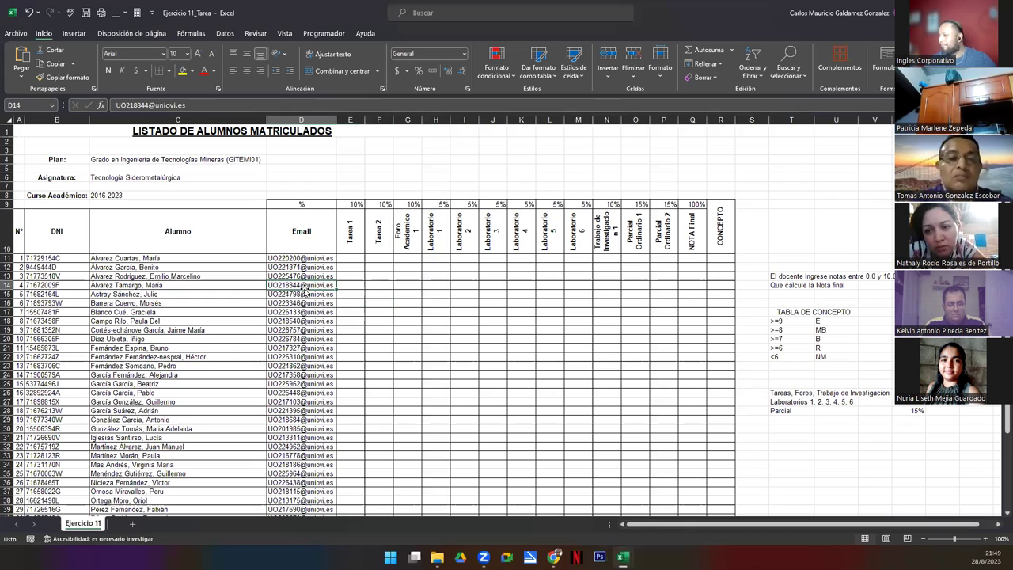
scroll(262, 286, "down", 5)
scroll(266, 288, "up", 5)
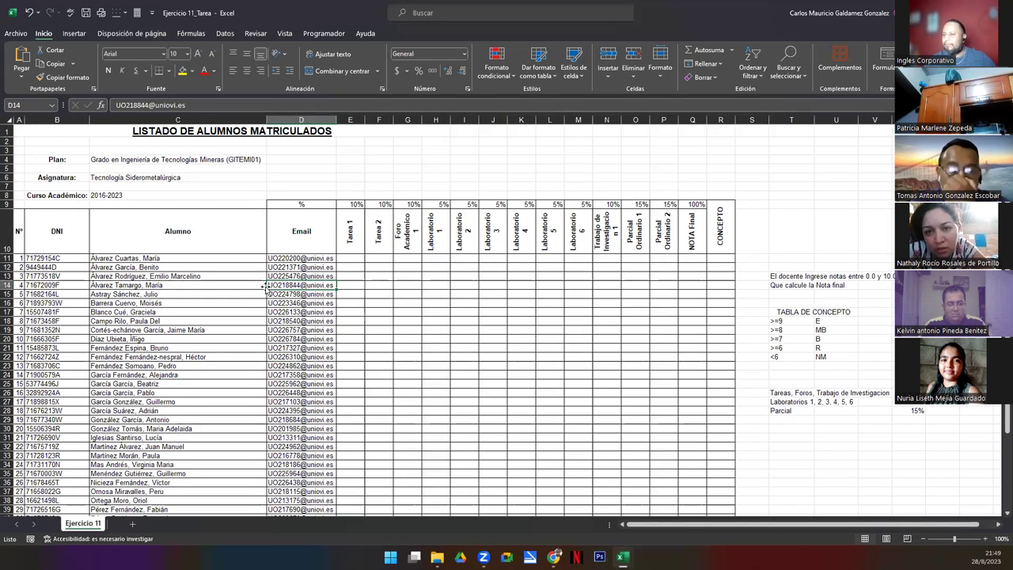
scroll(409, 342, "down", 5)
scroll(409, 341, "up", 5)
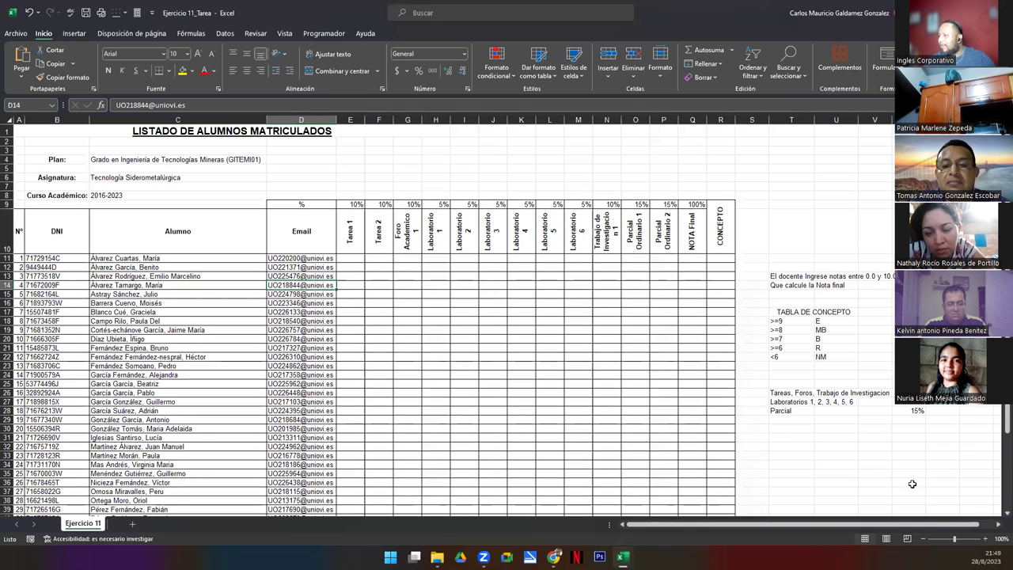
Step: Delete the grade weighting notes for Tareas, Laboratorios and Parcial in T26:W28
left_click(407, 305)
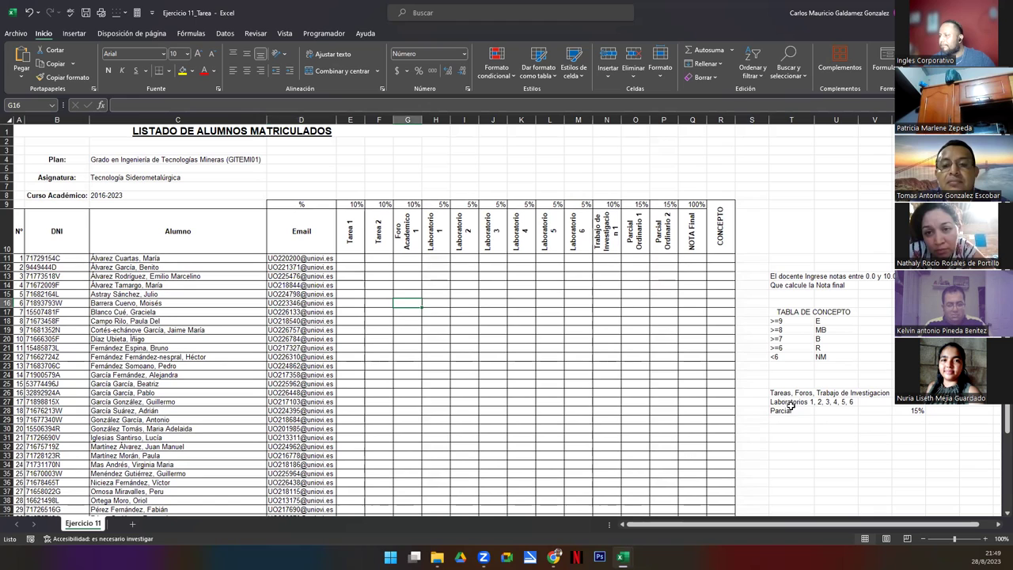
left_click_drag(786, 393, 899, 410)
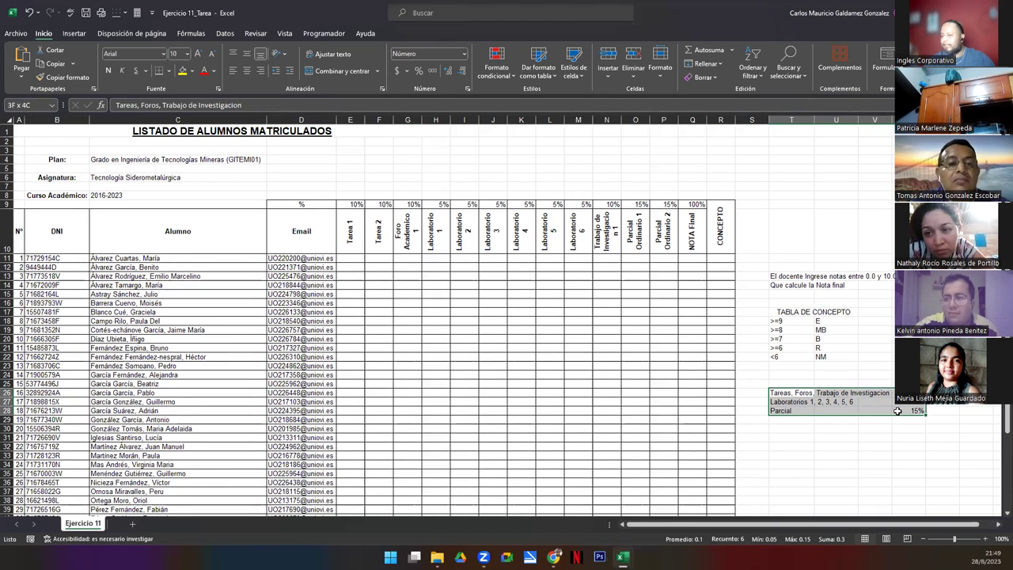
key("Delete")
left_click(548, 335)
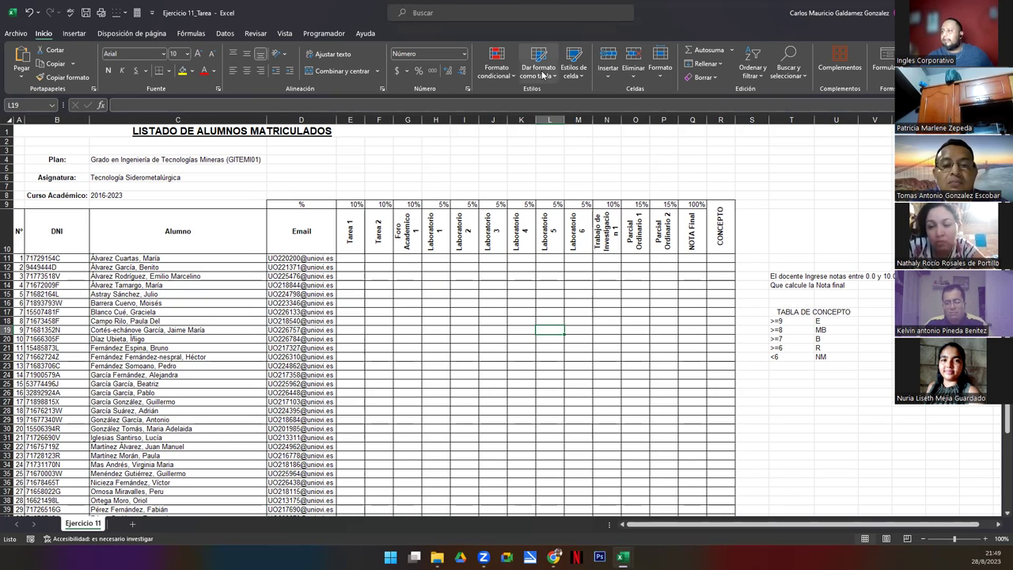
Step: Review the activity headings in E10:P10, the sheet title, the subject and the student rows down to the last entry
left_click_drag(350, 231, 668, 236)
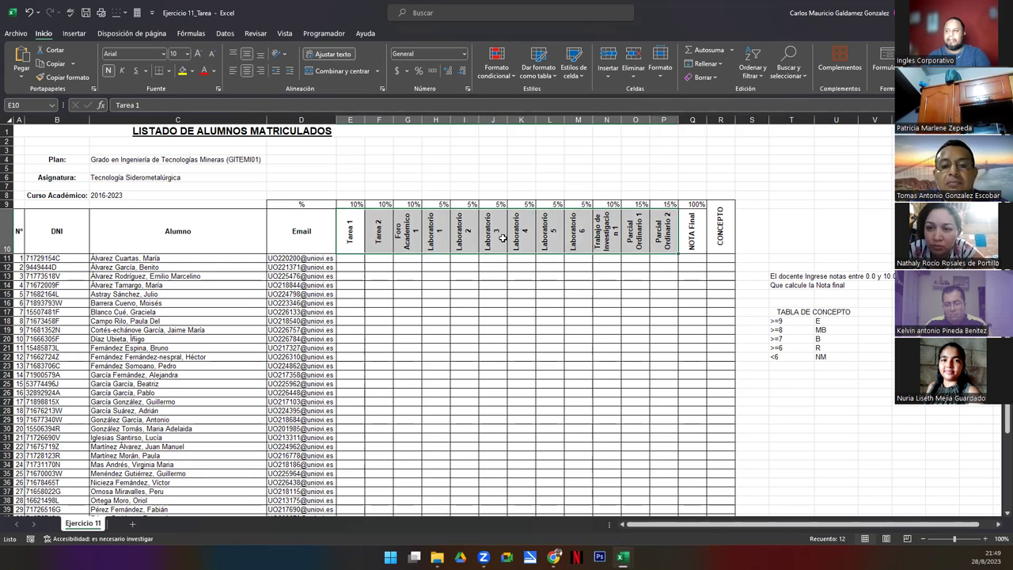
left_click(179, 131)
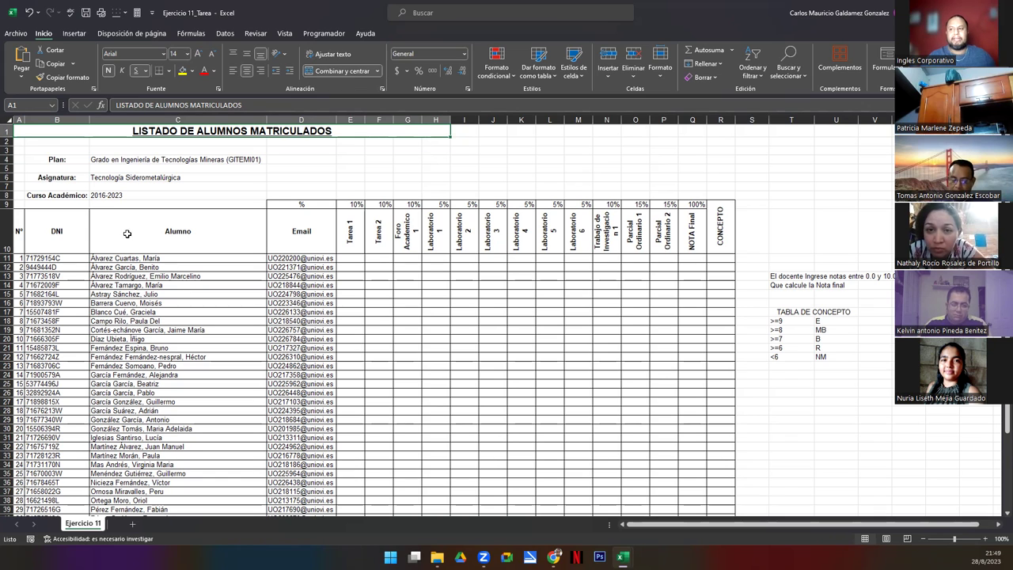
left_click(103, 181)
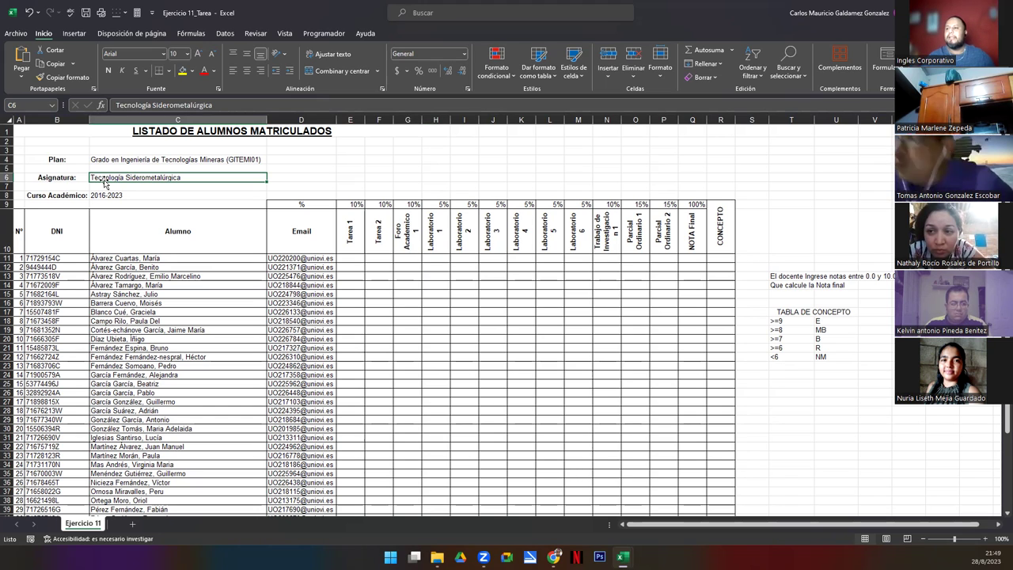
left_click(241, 311)
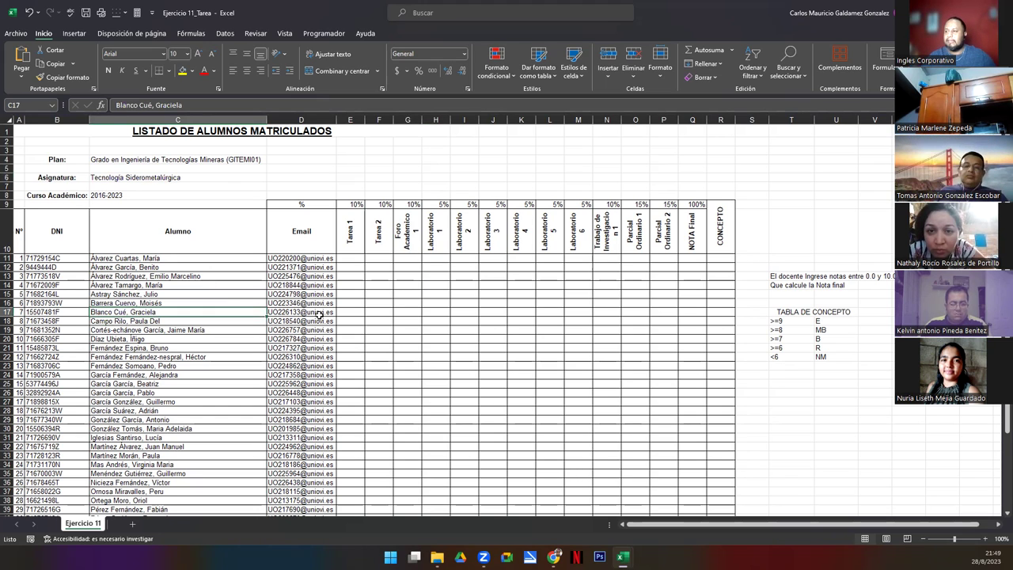
scroll(299, 299, "down", 5)
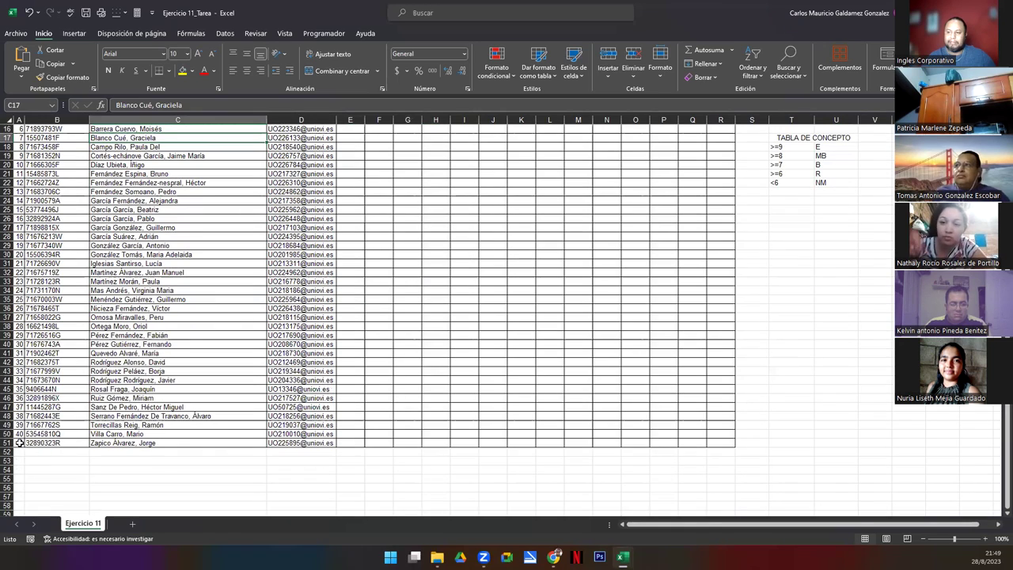
Step: Review the last student number in A51 and the NOTA Final cells Q11:Q51 for the whole list
left_click(19, 444)
scroll(243, 427, "up", 5)
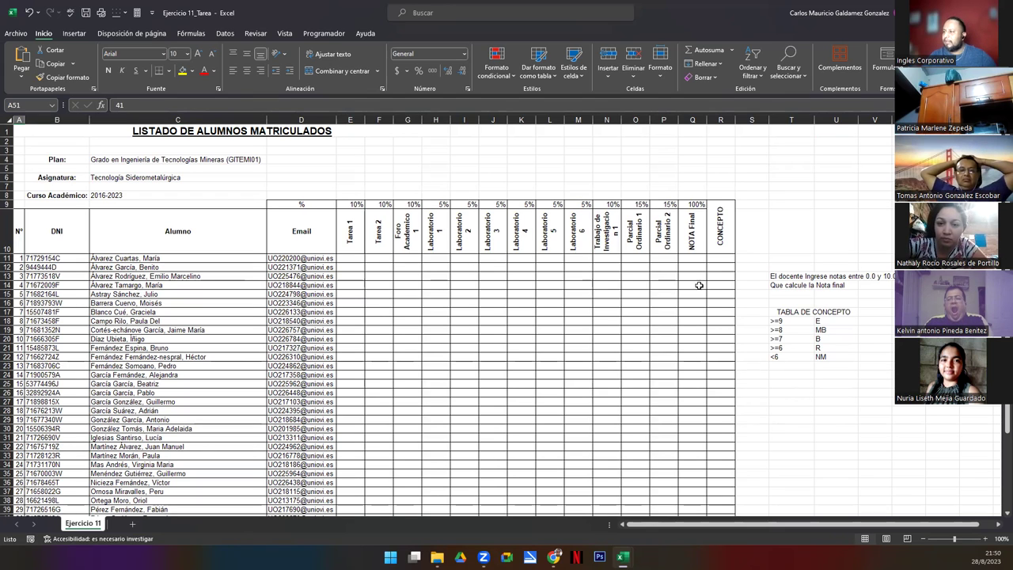
left_click(687, 259)
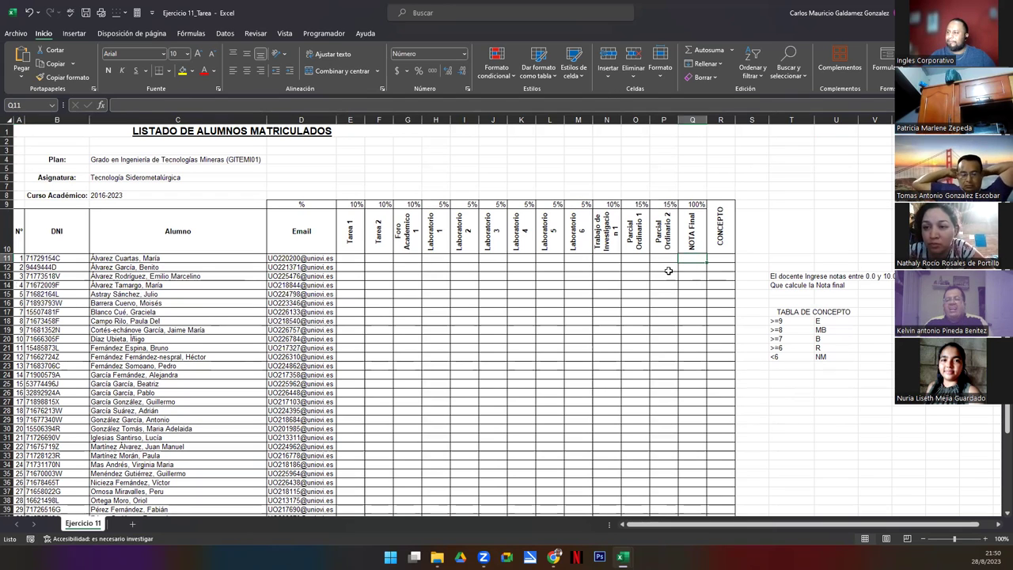
left_click_drag(686, 258, 686, 493)
scroll(627, 462, "up", 4)
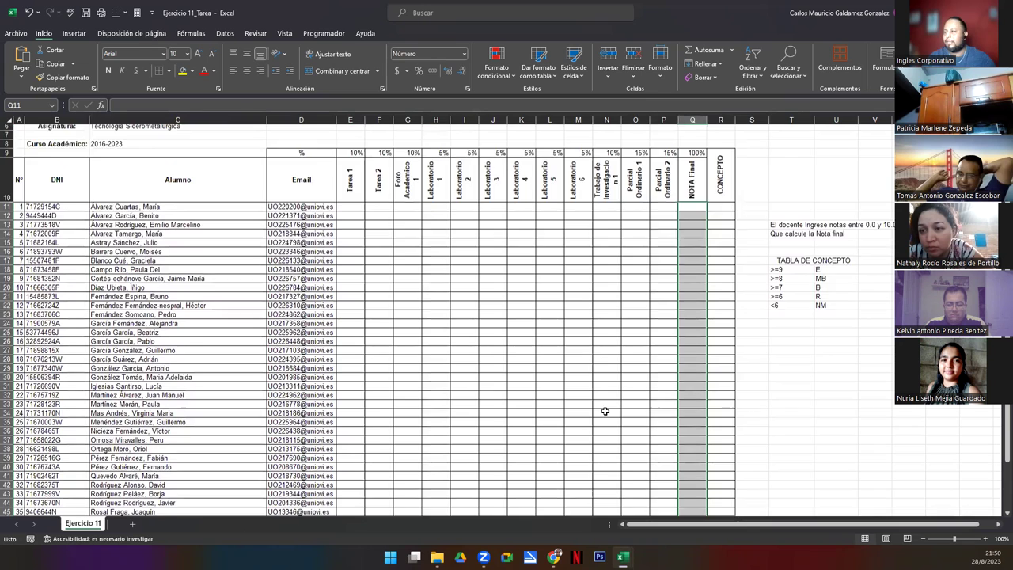
Step: Clear the percentage label and activity weightings in D9:P9 by filling them with the blank row 8 cells
left_click_drag(300, 198, 288, 194)
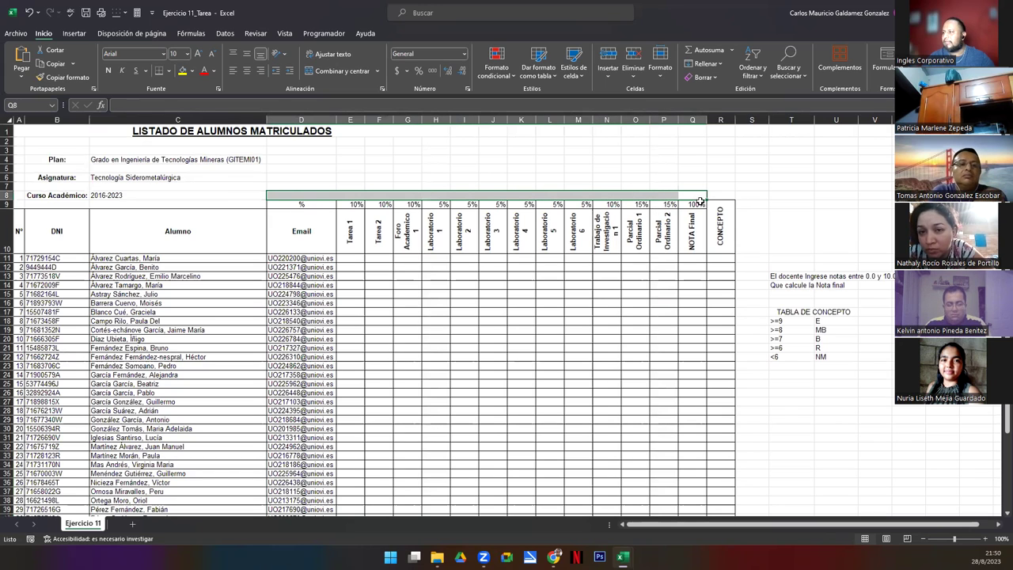
left_click_drag(667, 195, 309, 194)
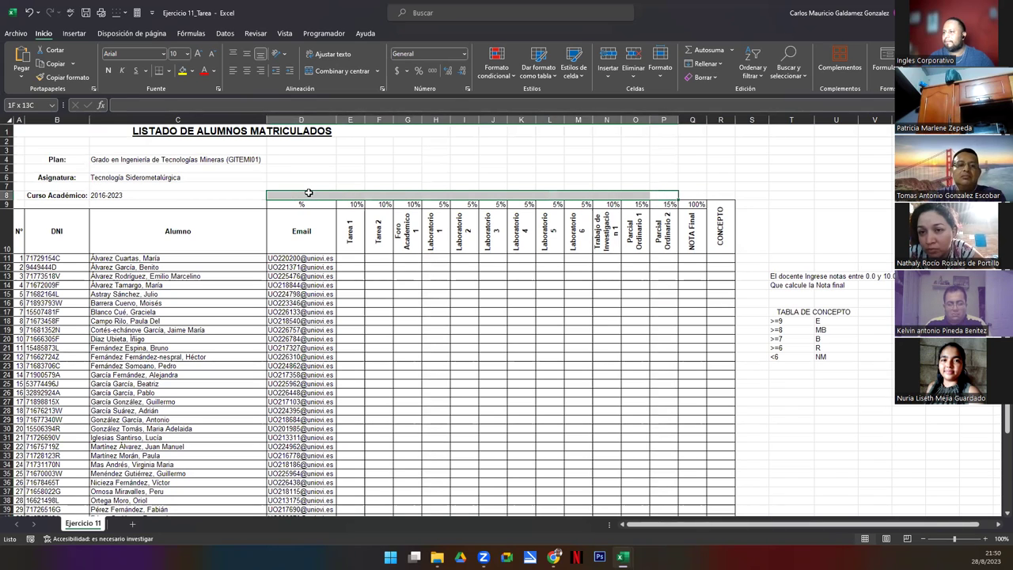
left_click_drag(680, 201, 680, 208)
left_click(652, 176)
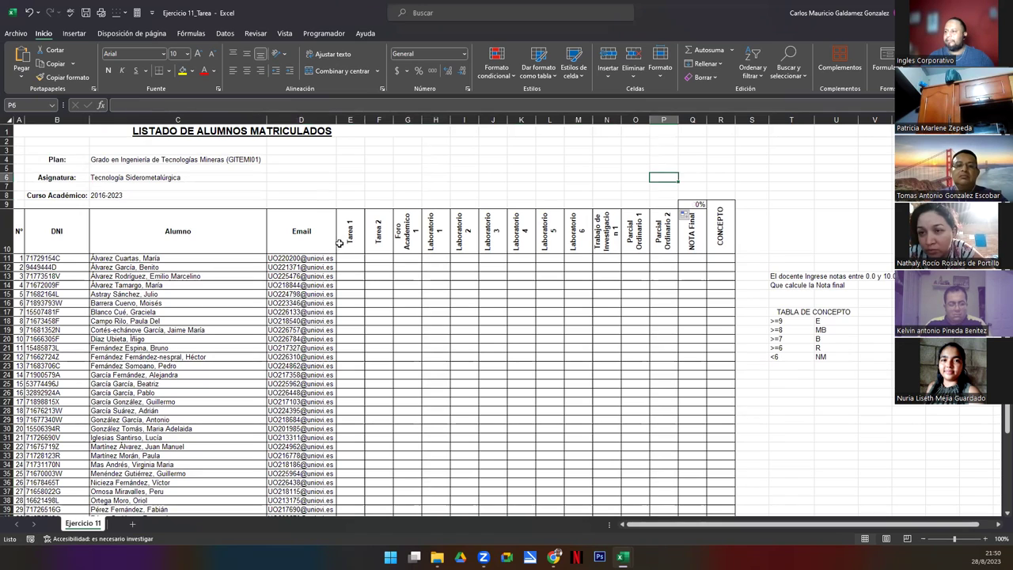
Step: Review the activity headings E10:P10 and the empty NOTA Final cells down to the last student
left_click_drag(343, 242, 666, 238)
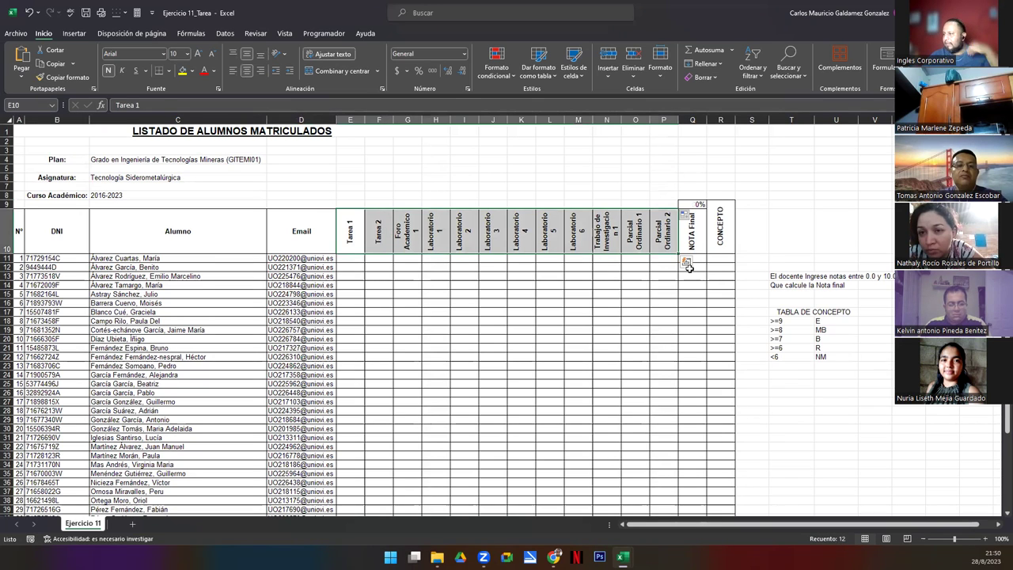
left_click(686, 259)
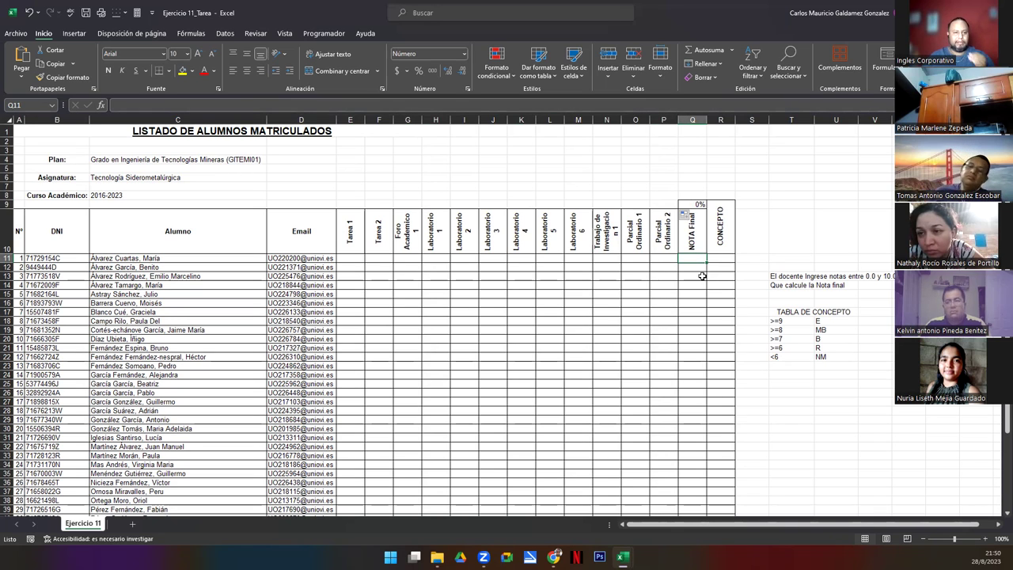
left_click_drag(692, 258, 690, 485)
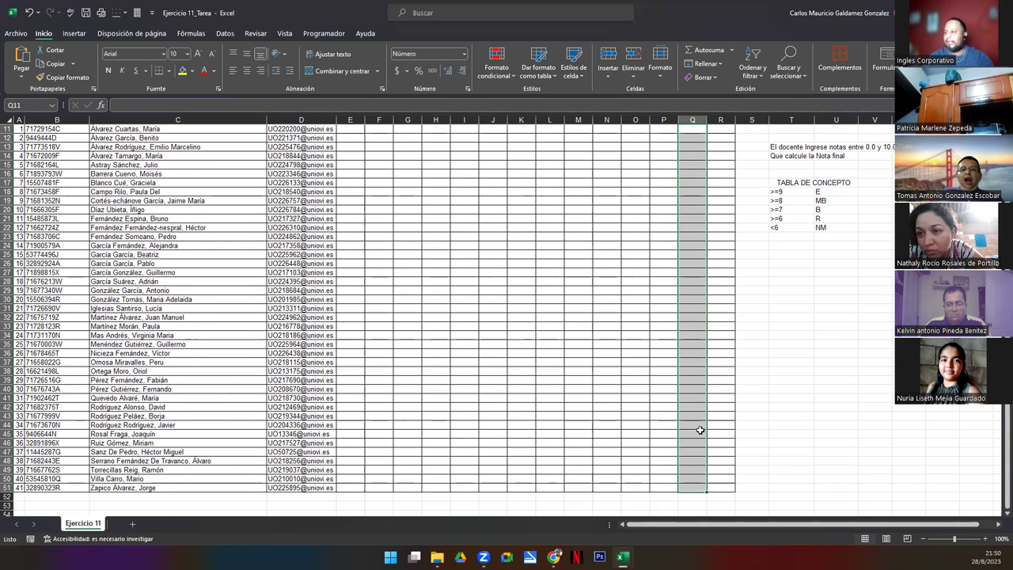
scroll(701, 430, "up", 4)
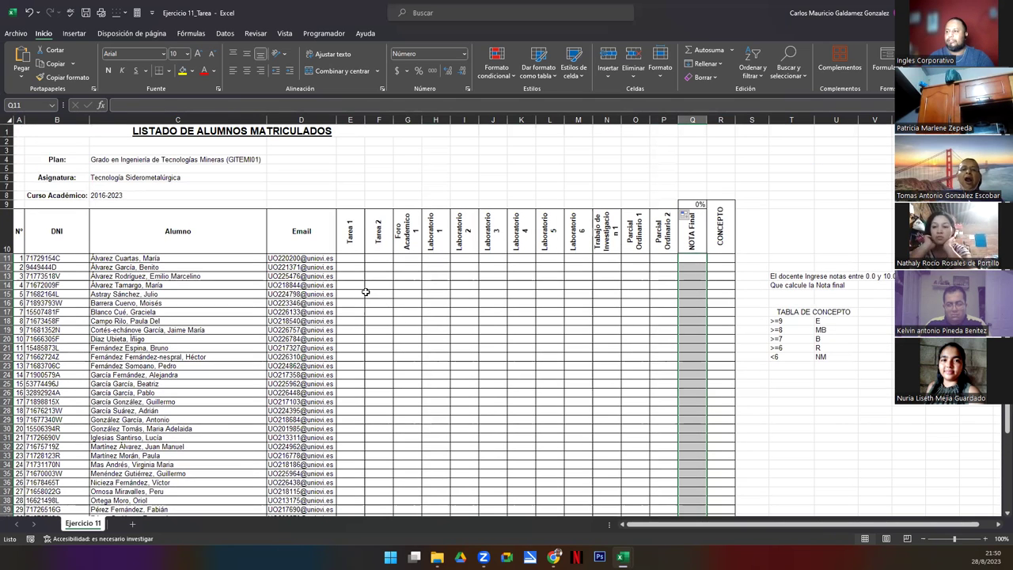
Step: Enter the instruction "VALIDAR LAS CELDAS DE LAS NOTAS. 1.0 -10.0" in T24, below the concept table
left_click(784, 376)
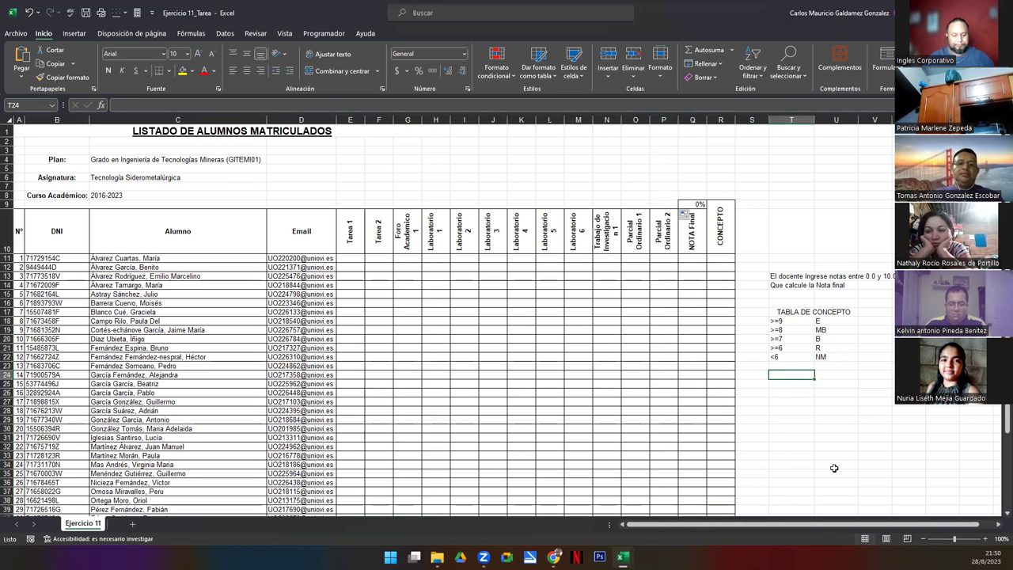
type("VALIDAR ")
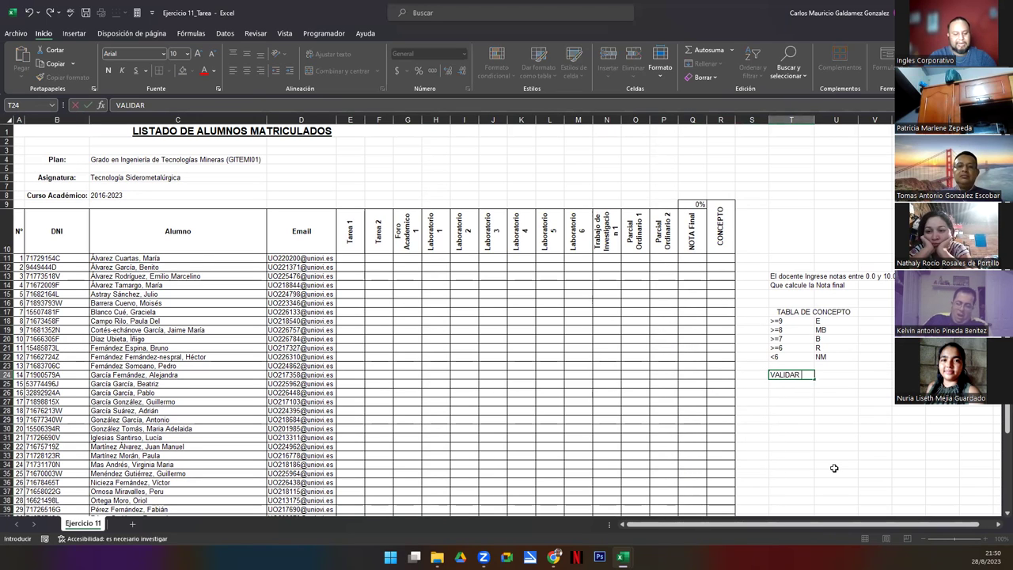
type("LAS CELDAS DE LAS")
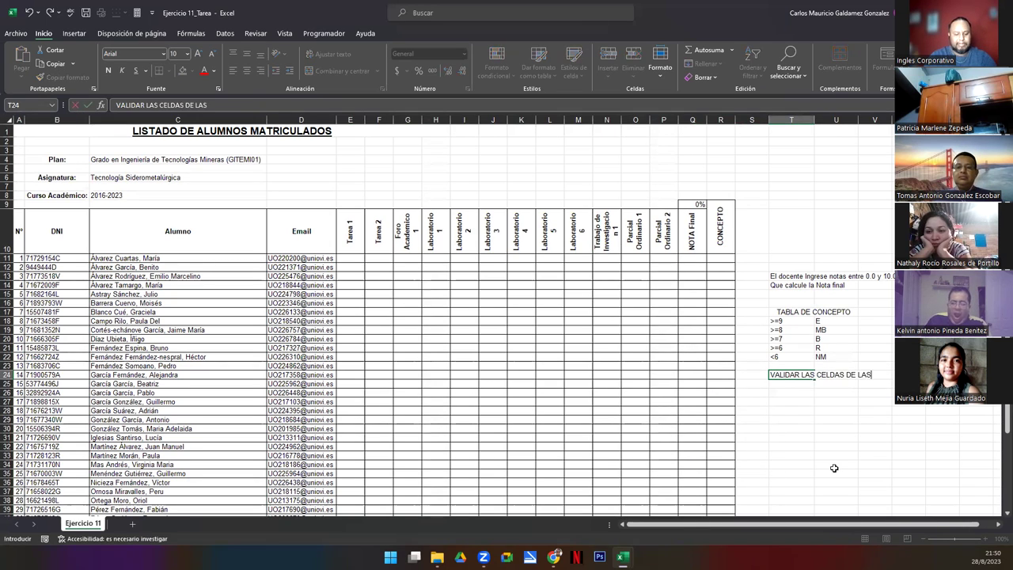
type(" NOTAS")
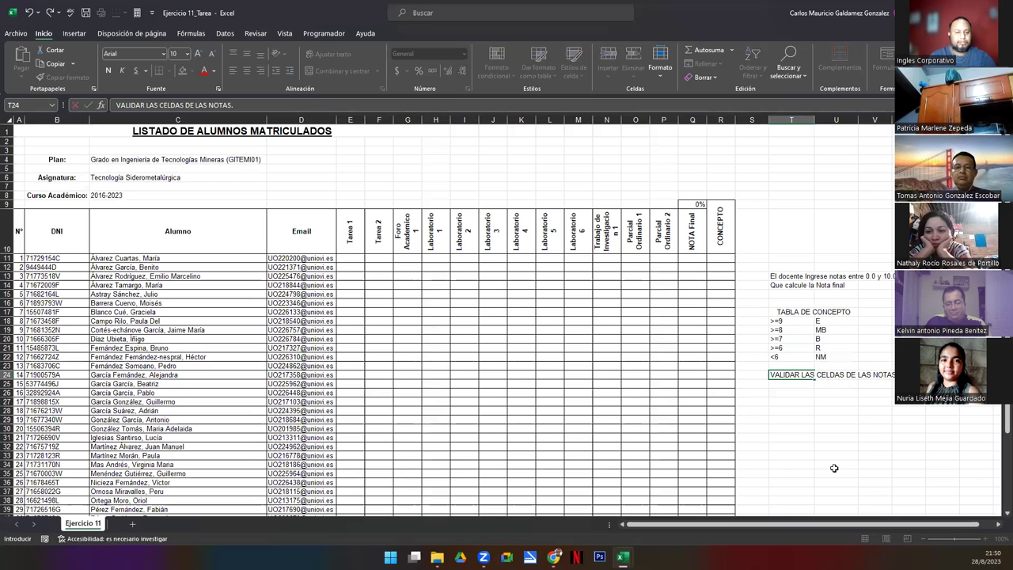
type(". 1")
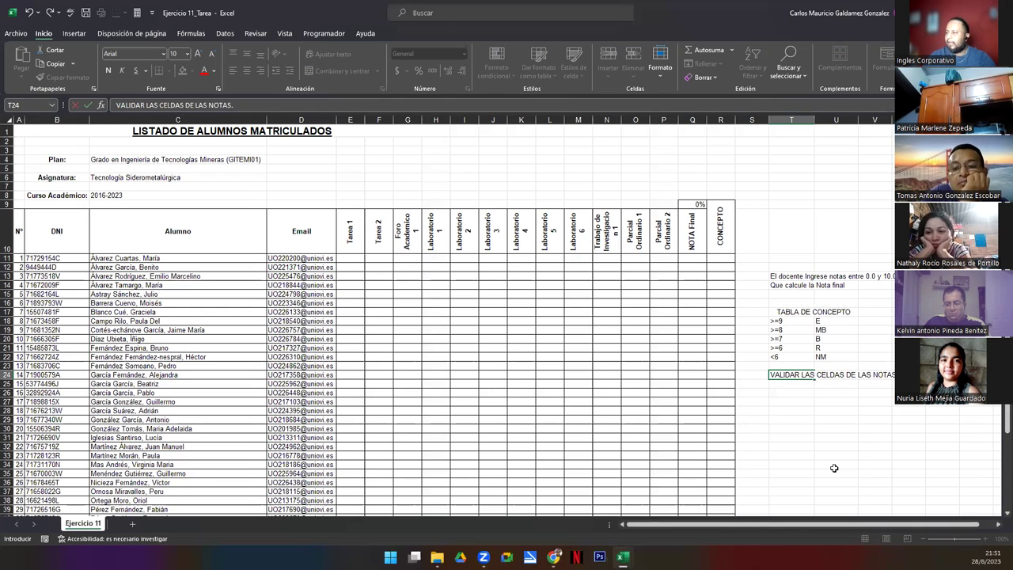
type("-10.0")
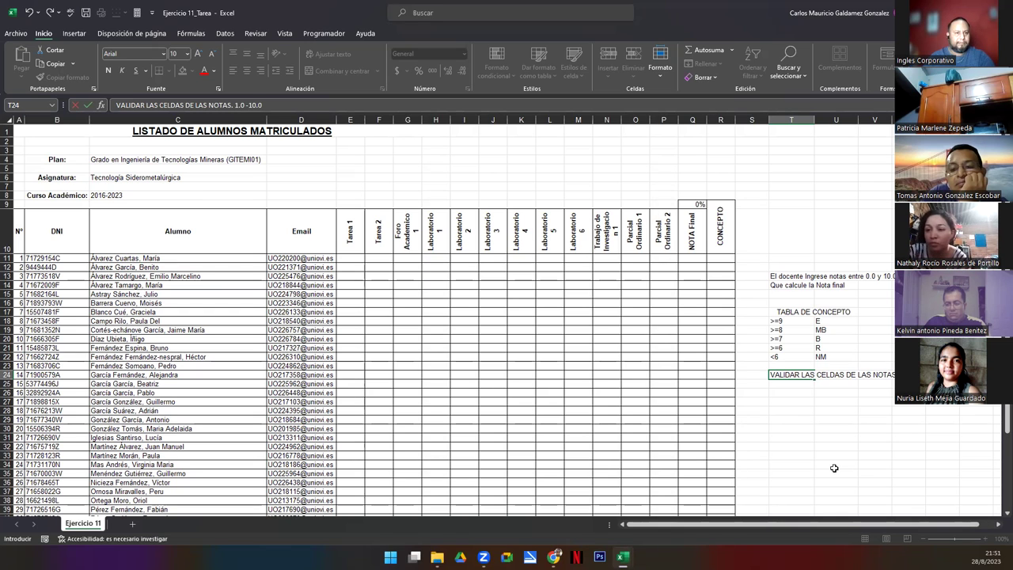
key("Return")
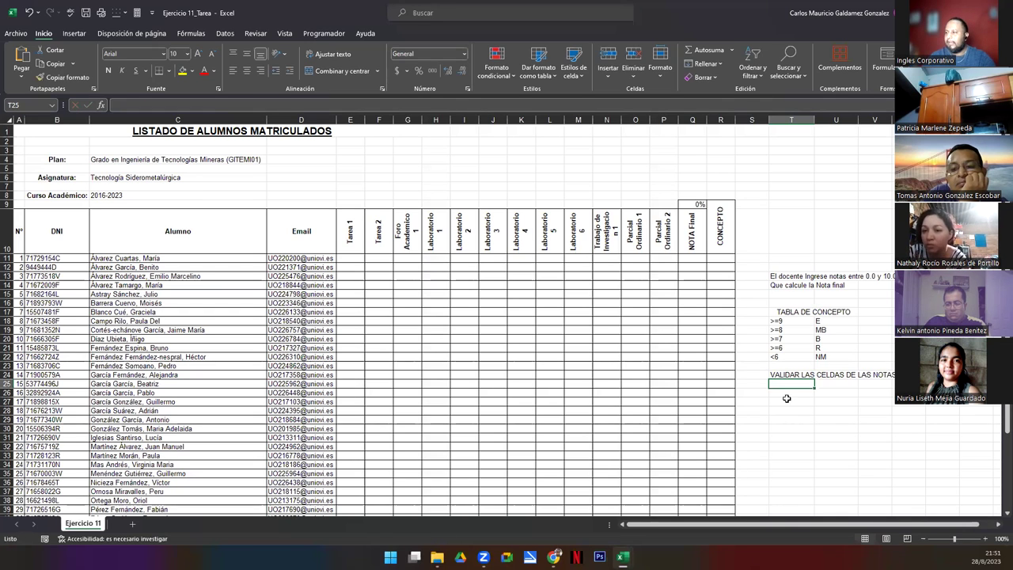
Step: Check the grade range E11:P51 and insert "EN DECIMAL" after "CELDAS" in the T24 instruction
left_click_drag(345, 261, 658, 484)
scroll(641, 276, "up", 4)
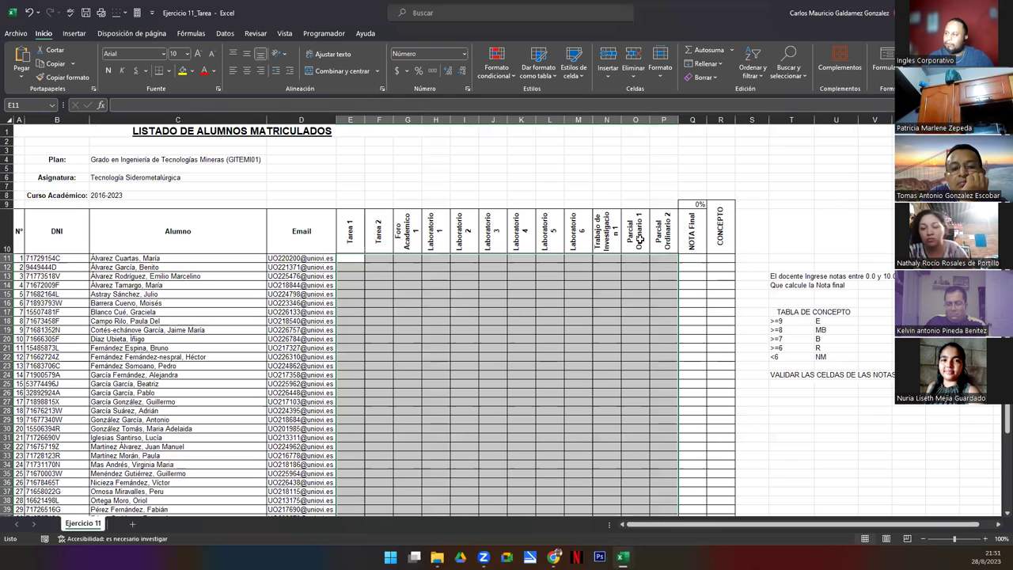
left_click(776, 374)
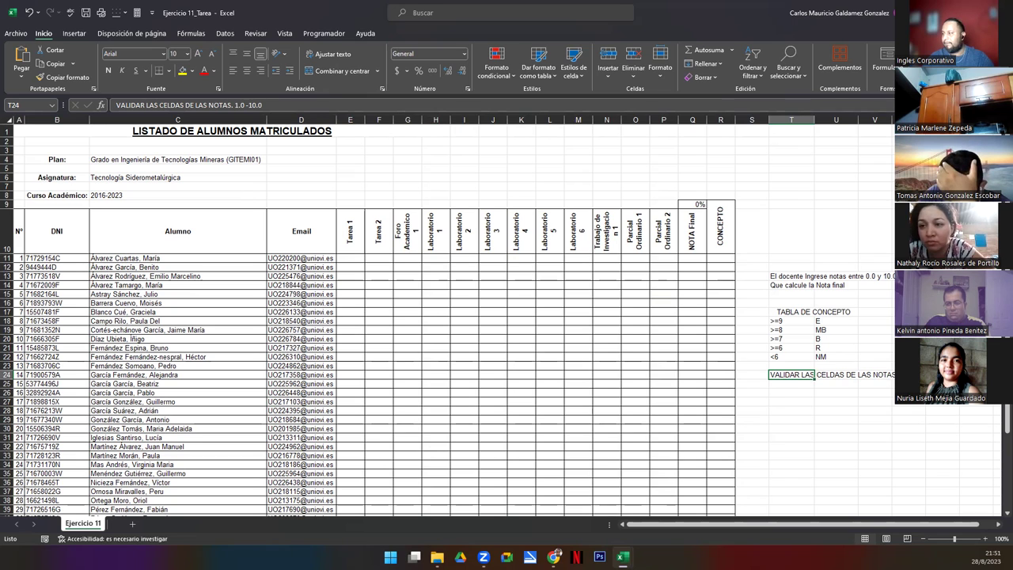
double_click(798, 377)
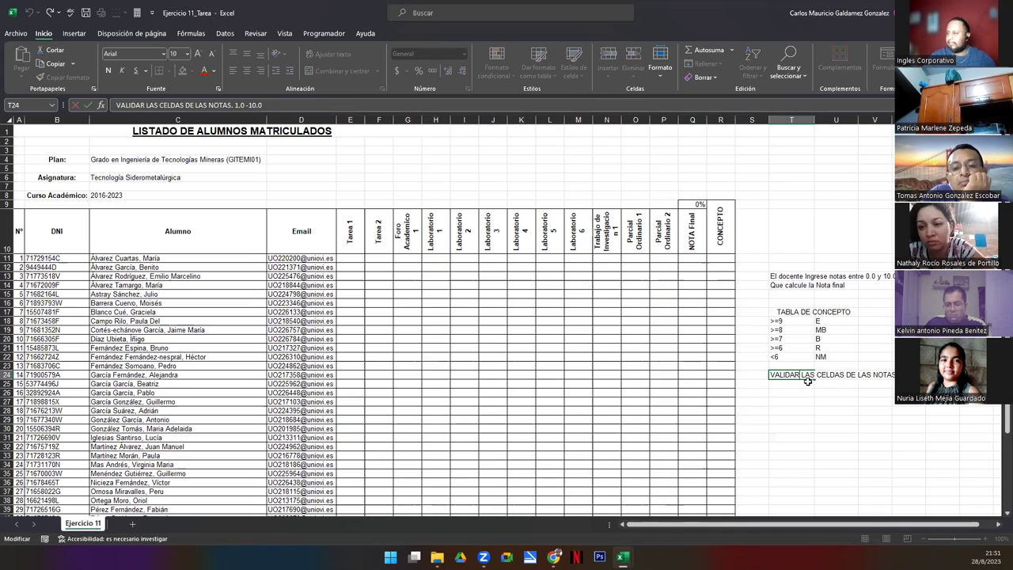
type("EN DECIMAL")
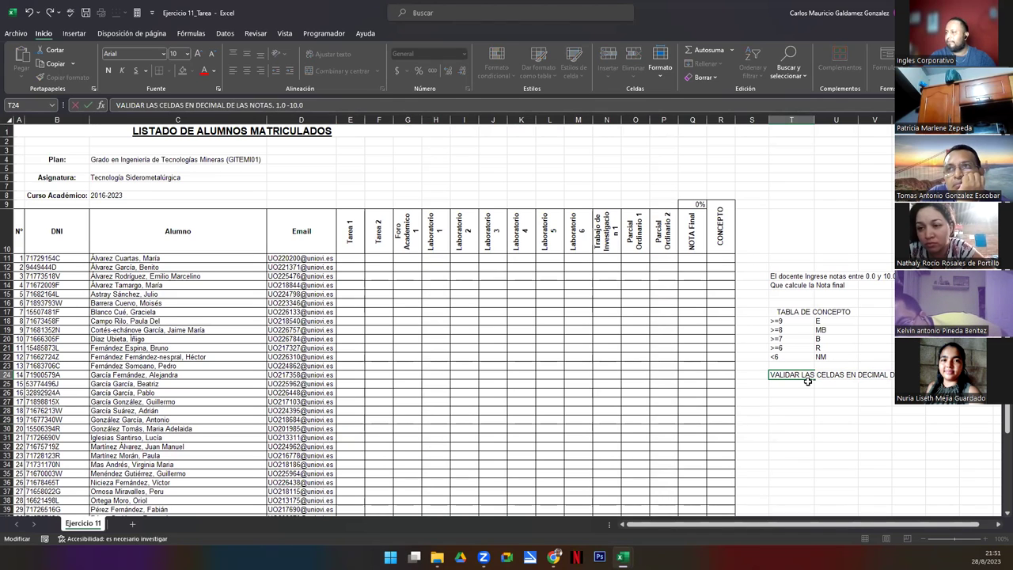
key("Return")
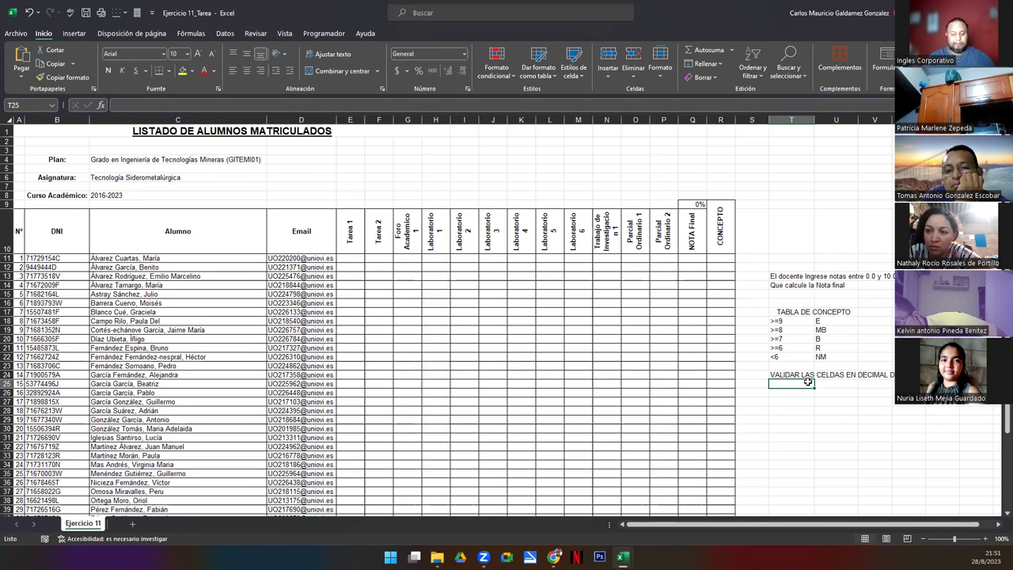
Step: Enter the instruction "ENVIAR MENSAJE DE ERROR: LA NOTA INGRESADA ES INVALIDA" in T25
type("ENVIAR MEN")
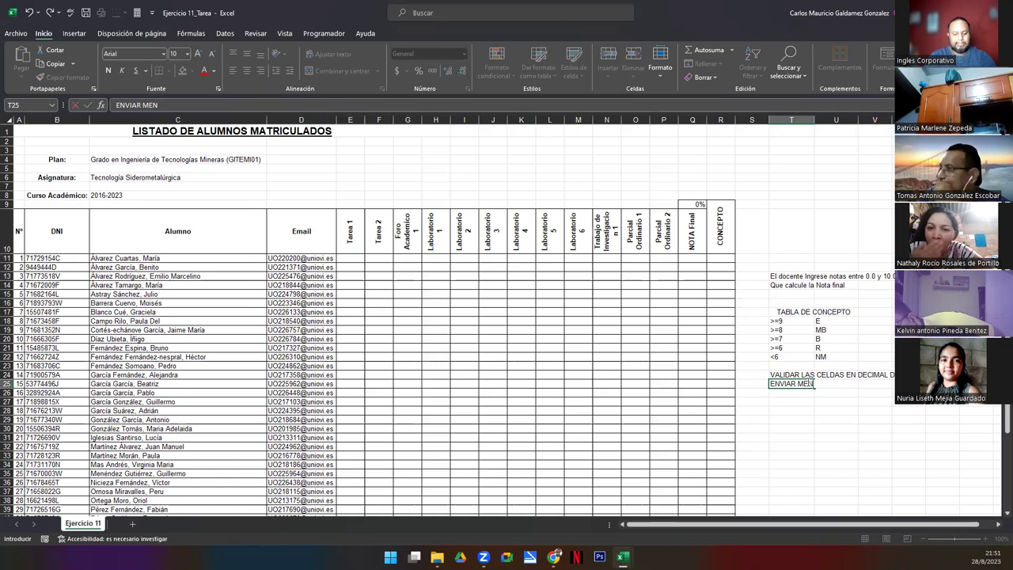
type("SAJE DE EROR:")
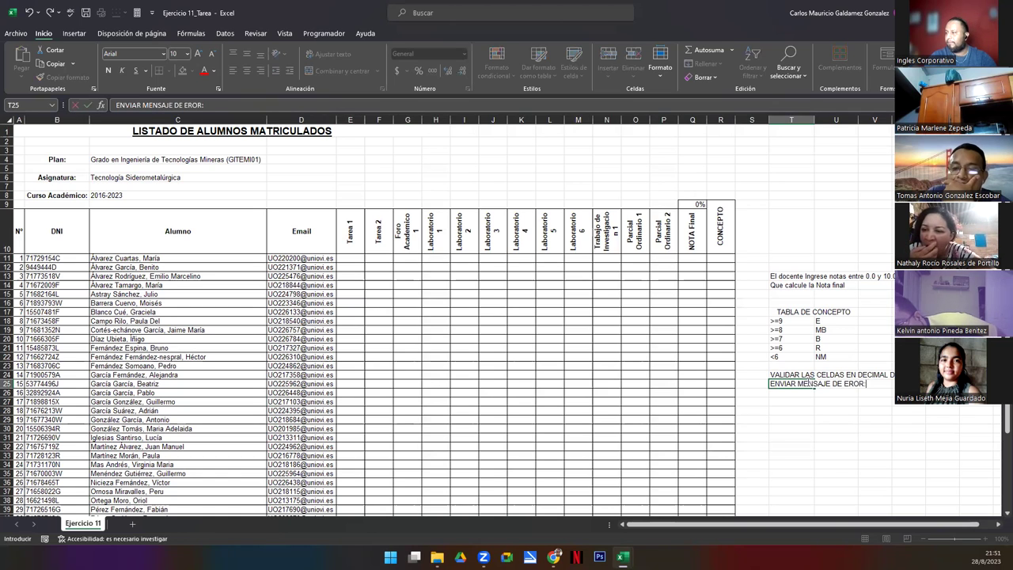
key("BackSpace")
key("BackSpace")
key("BackSpace")
type("ROR")
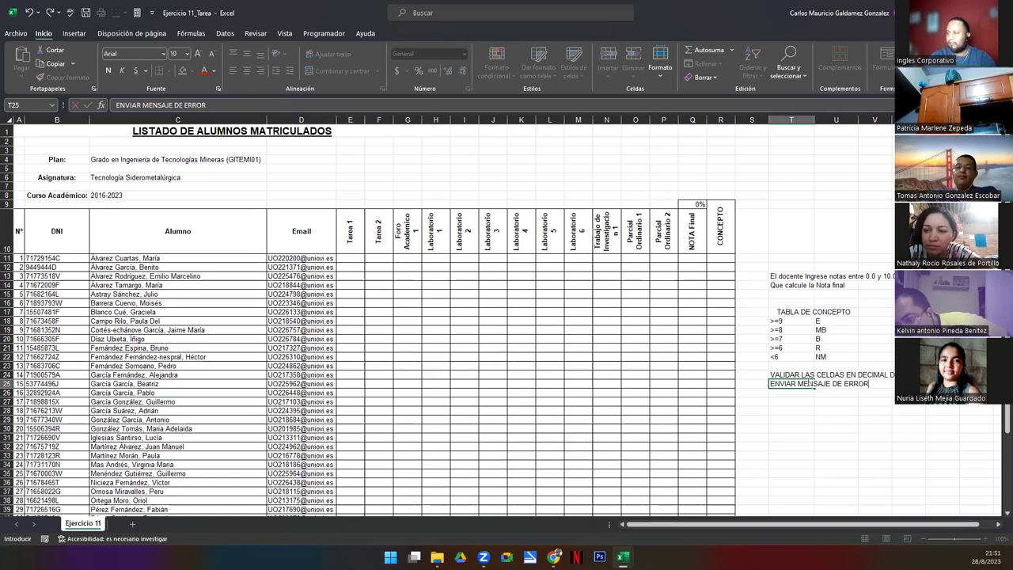
type(": LA NOTA")
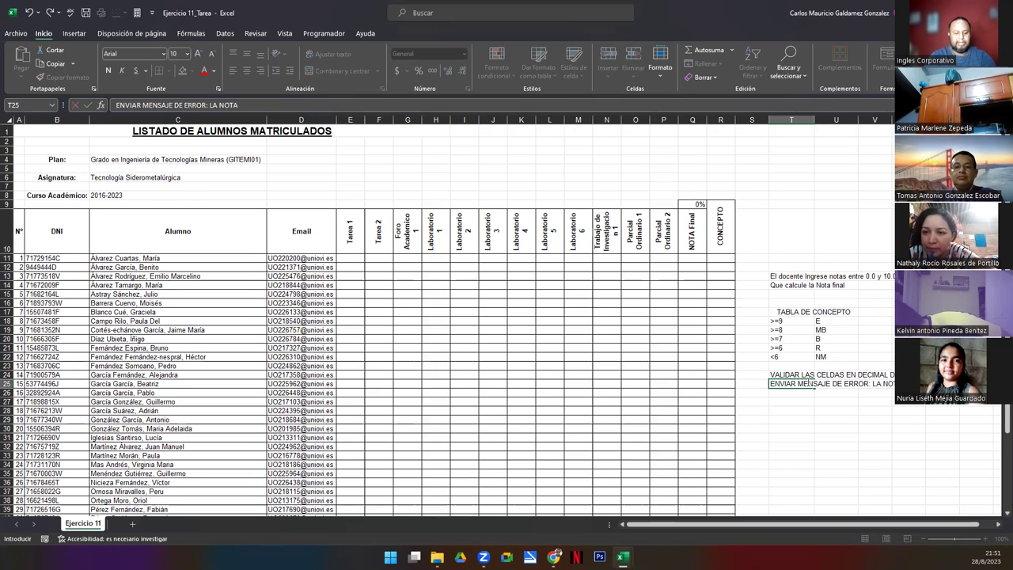
type(" INGRESADA ES INVALIDA")
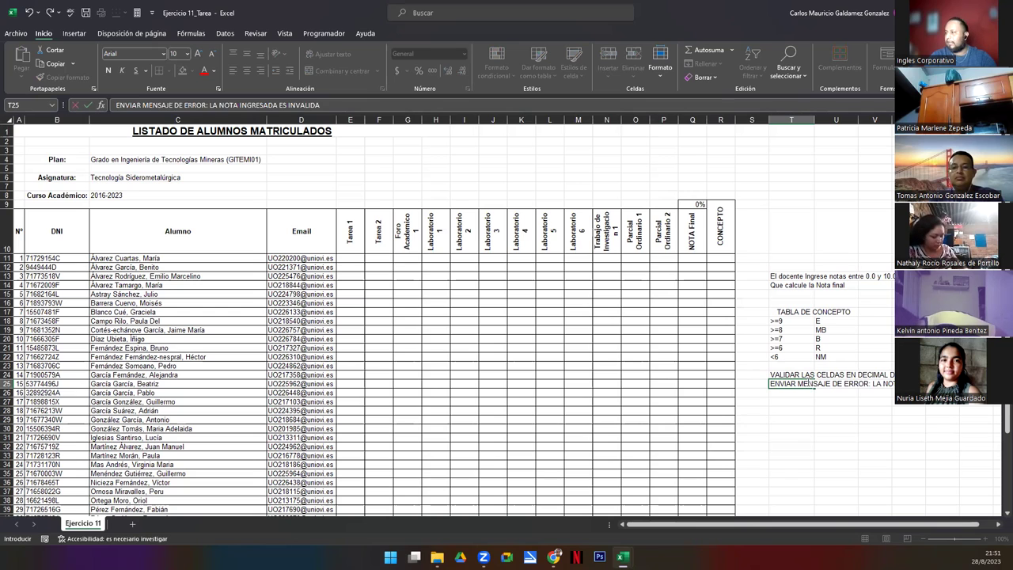
key("Return")
key("Return")
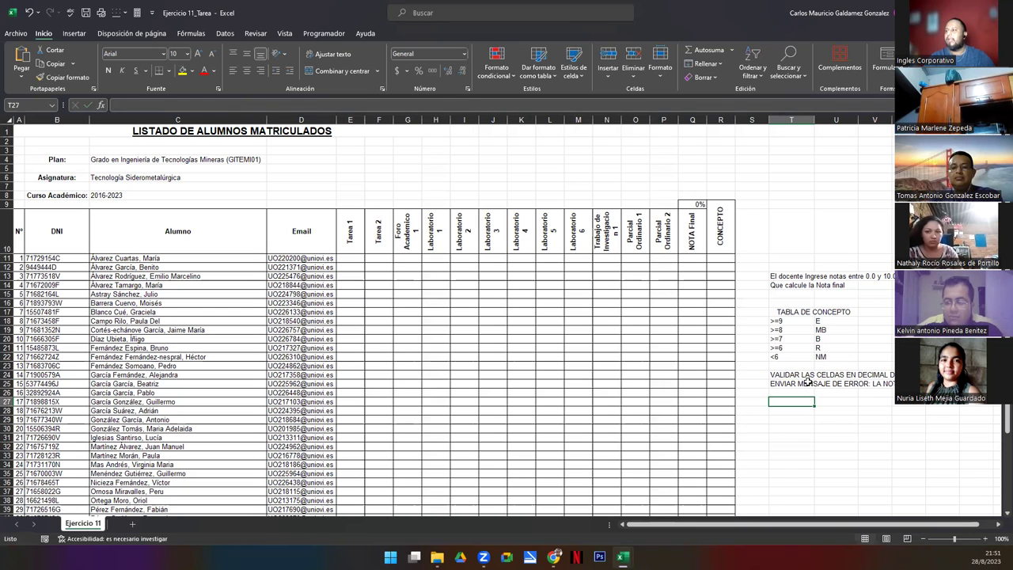
Step: Check the CONCEPTO column and the concept table T17:U22, and enter the instruction "LISTA DE VALIDACIÓN CON E;MB,B;R;NM" in T27
left_click(726, 231)
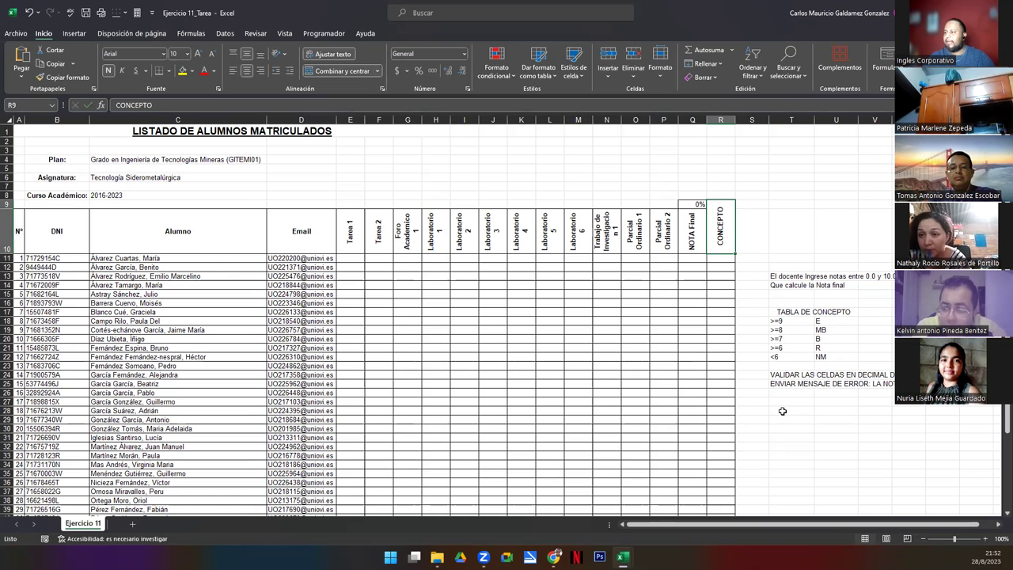
left_click_drag(773, 311, 842, 359)
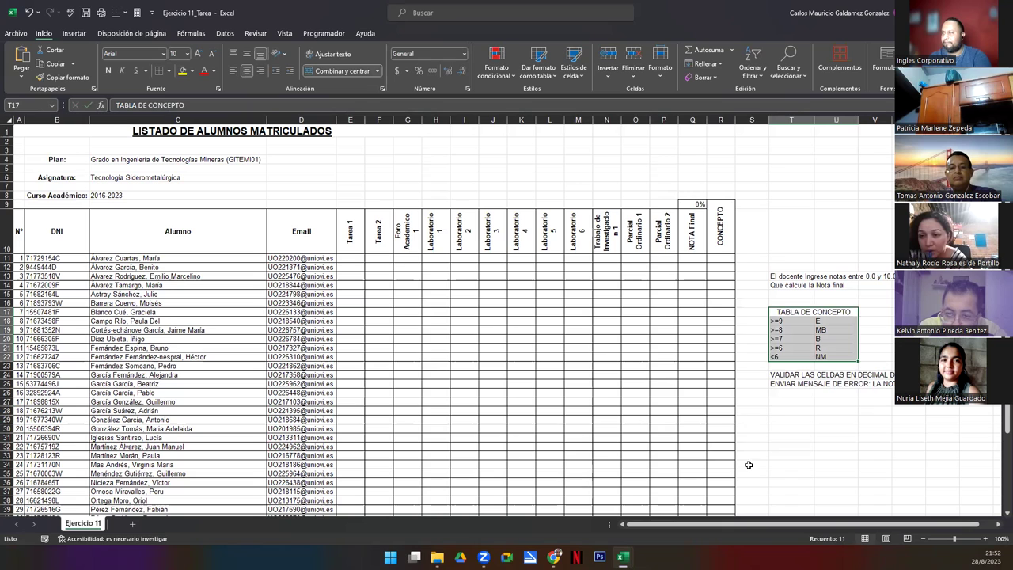
left_click(792, 292)
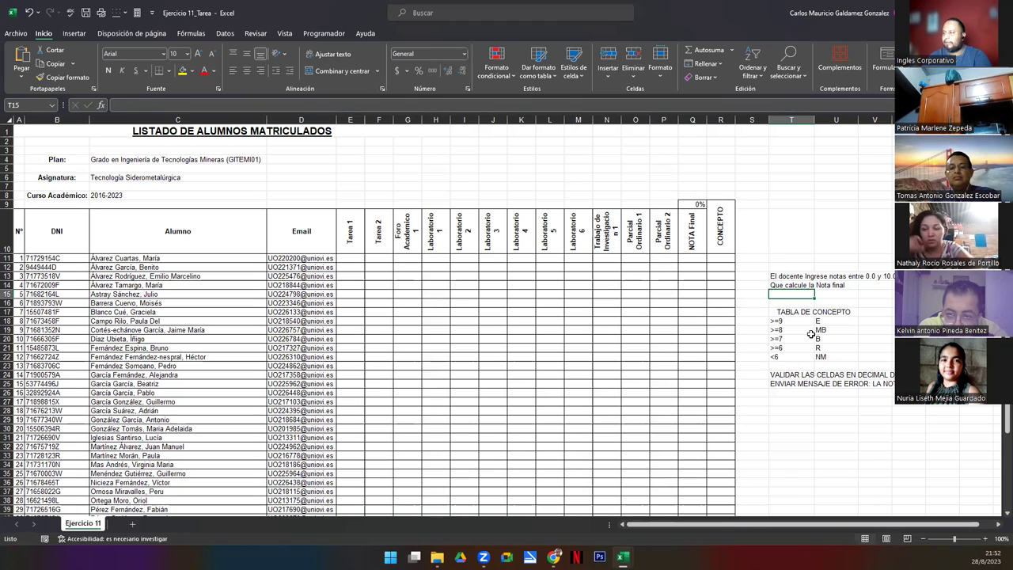
left_click(778, 402)
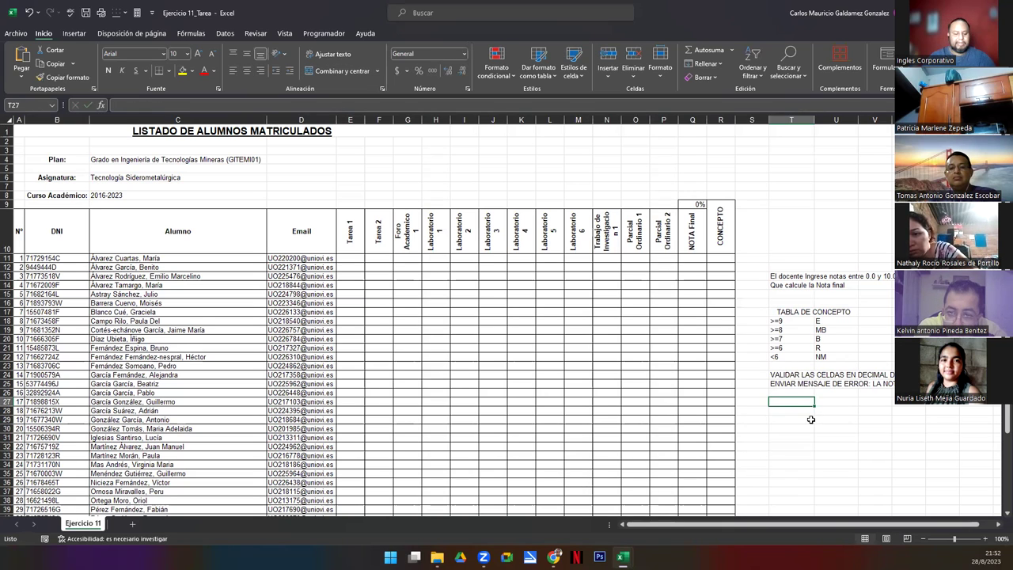
type("LISTA DE VA")
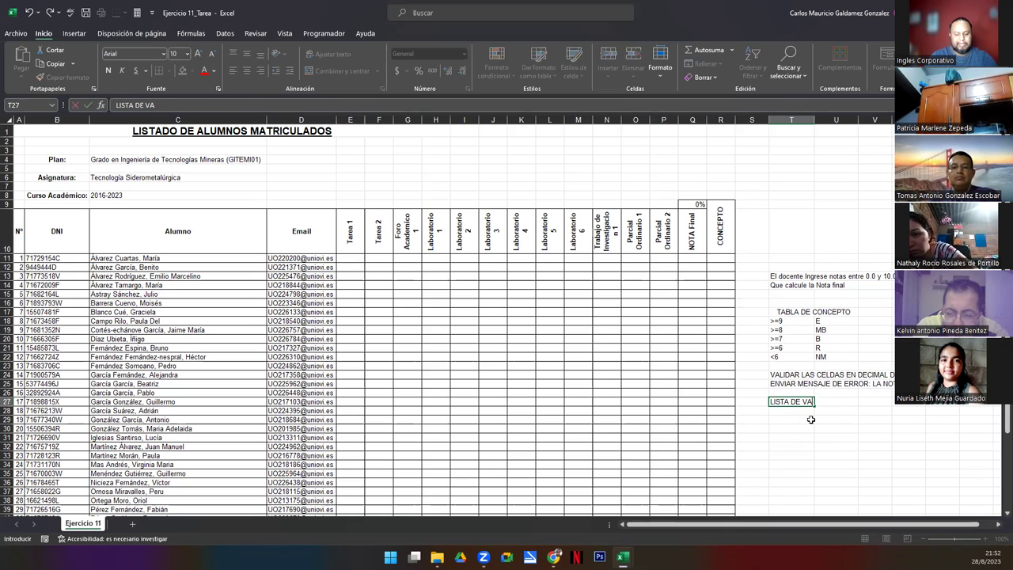
type("LIDACIÓN")
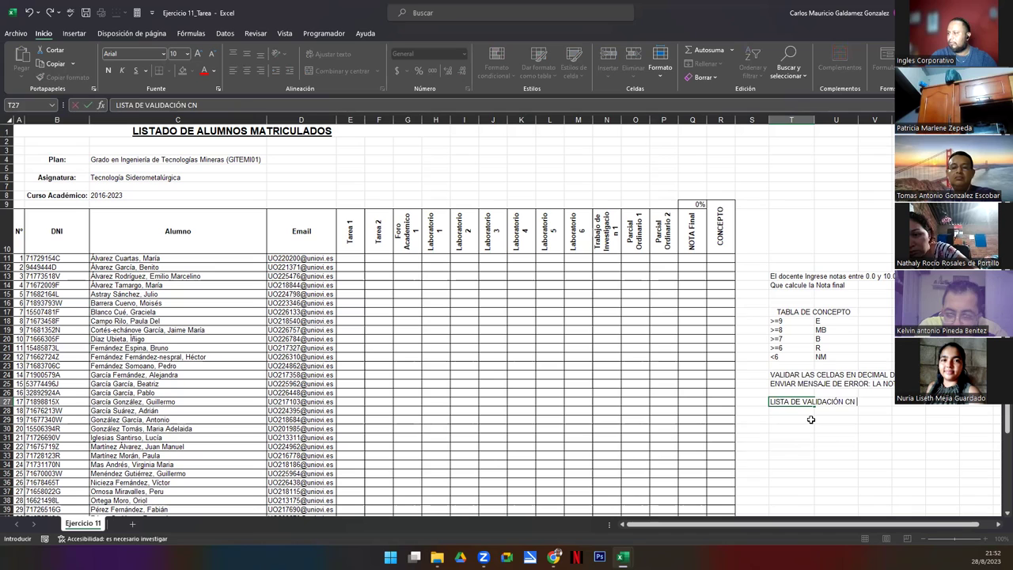
type(" CON E,MB")
key("BackSpace")
key("BackSpace")
key("BackSpace")
type(";MB,b")
key("BackSpace")
type("B,")
key("BackSpace")
type(";R;NM")
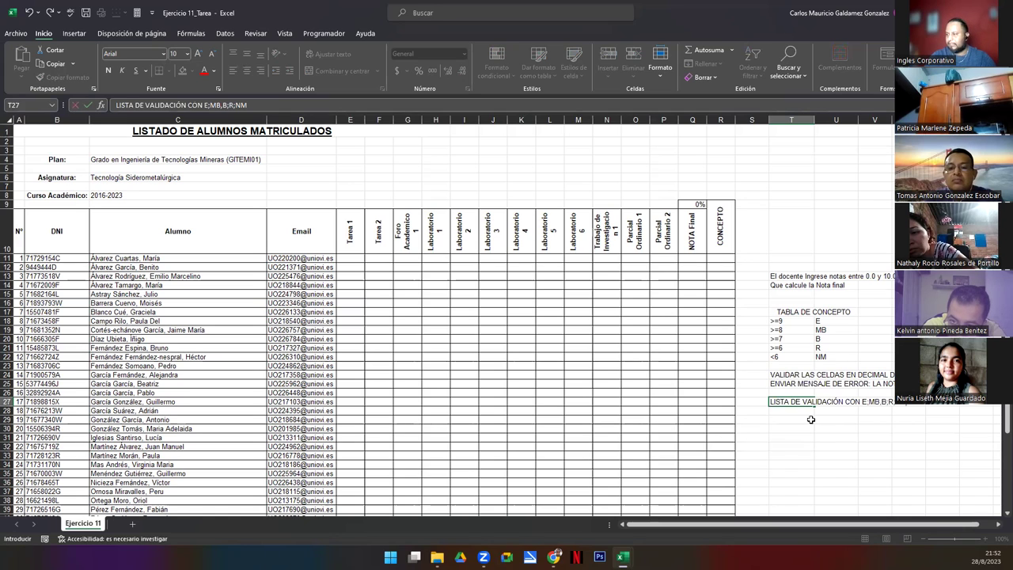
key("ctrl+Return")
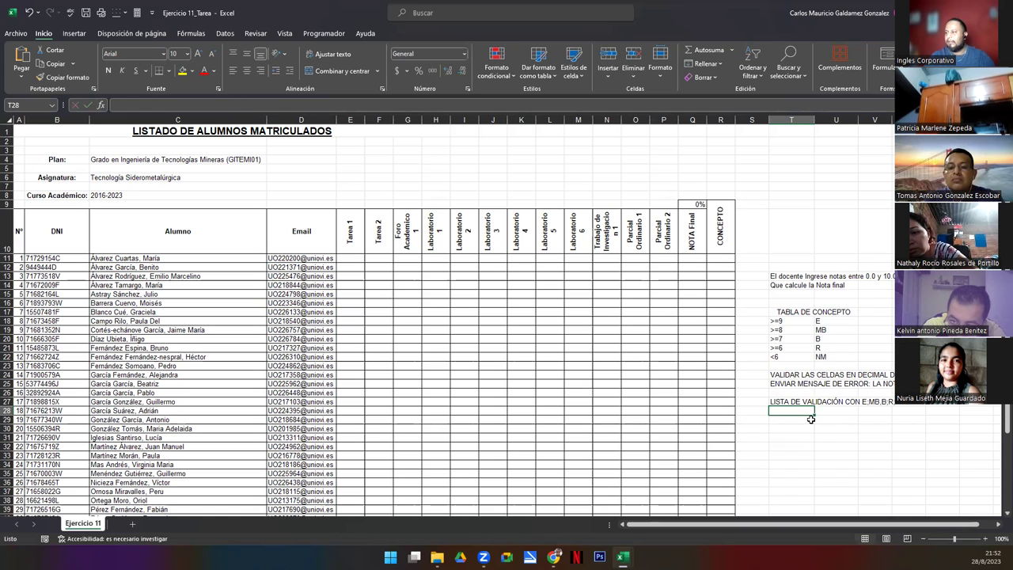
Step: Check the concept codes U18:U22 for cell R11, and extend T27 after "VALIDACIÓN" with "PARA EL CAMPO" and the concept column's name
left_click(722, 259)
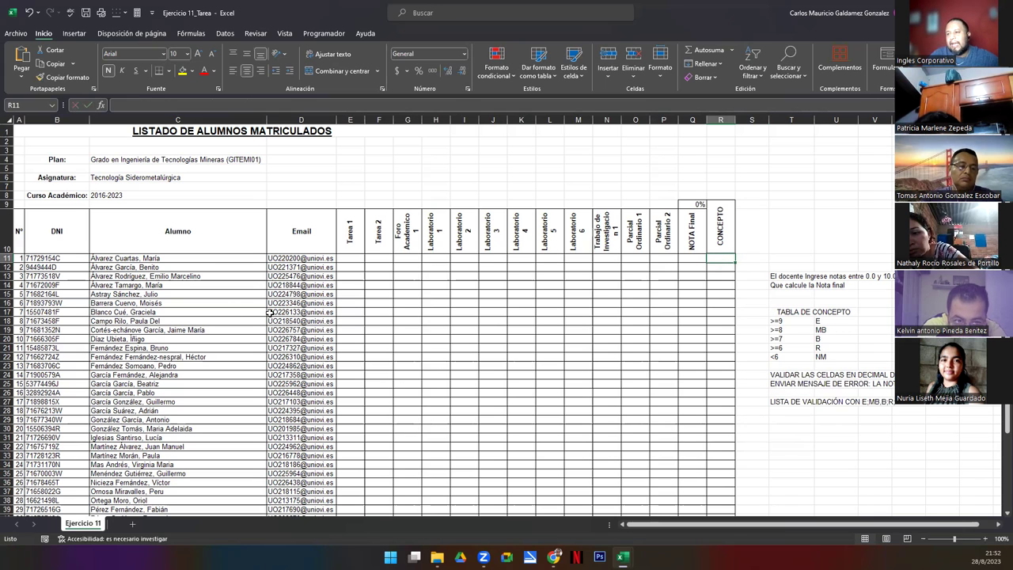
left_click(695, 258)
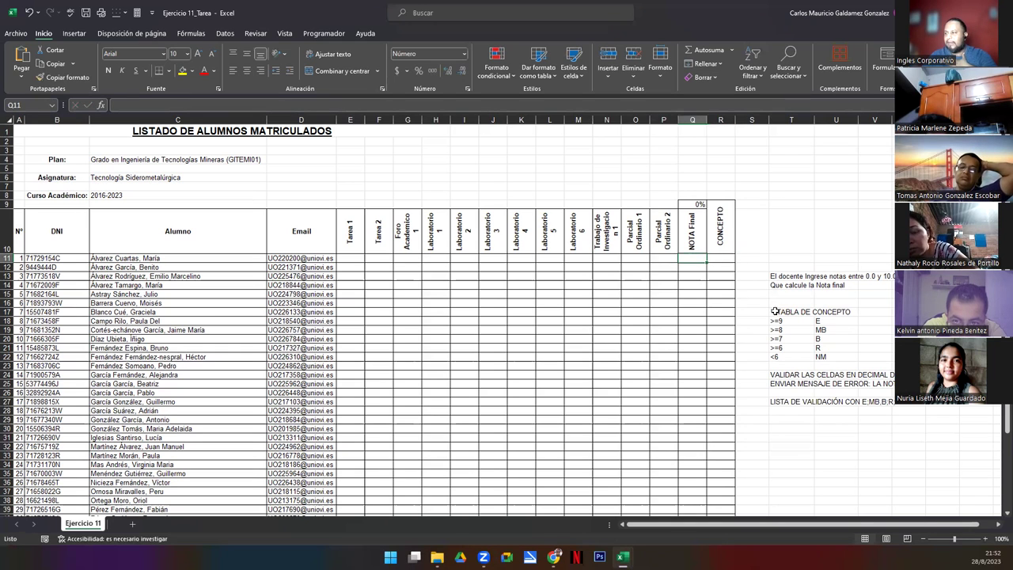
left_click_drag(821, 322, 824, 361)
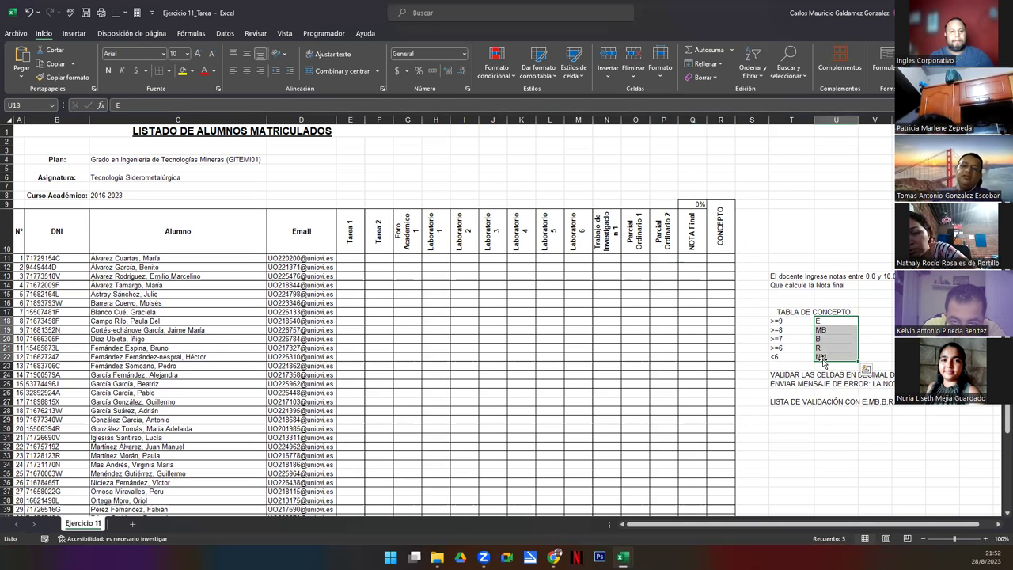
left_click(722, 259)
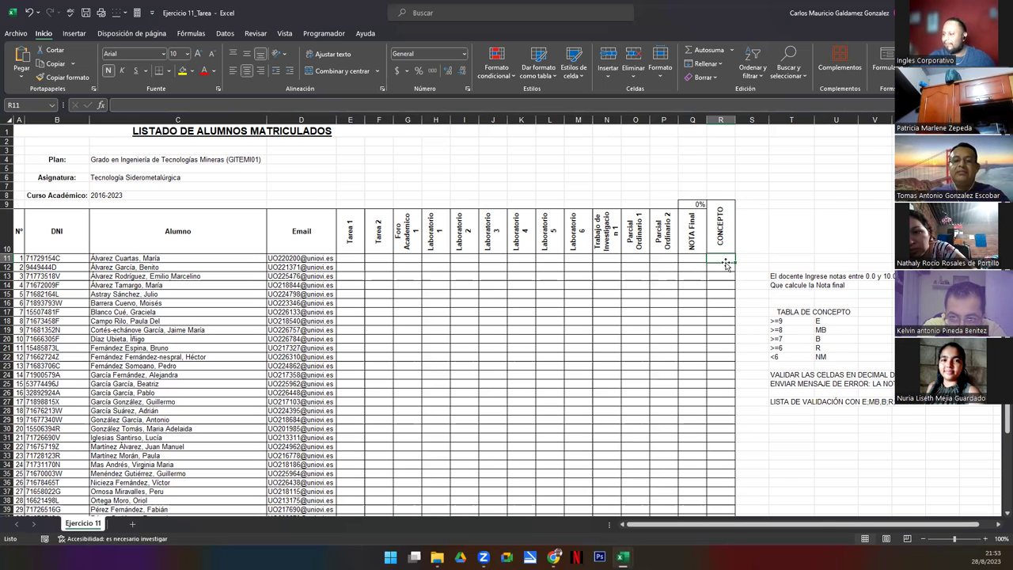
left_click(775, 402)
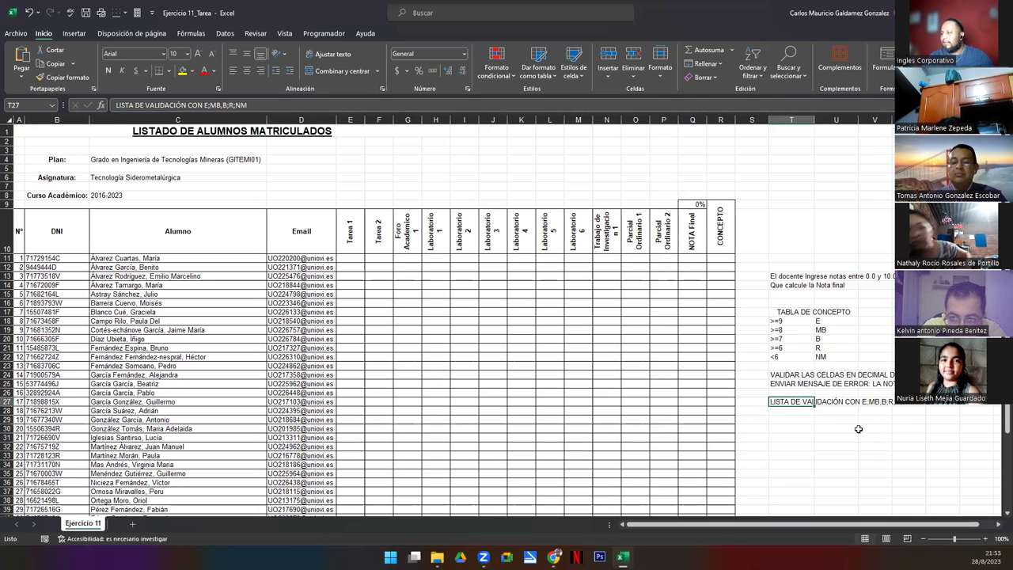
double_click(776, 401)
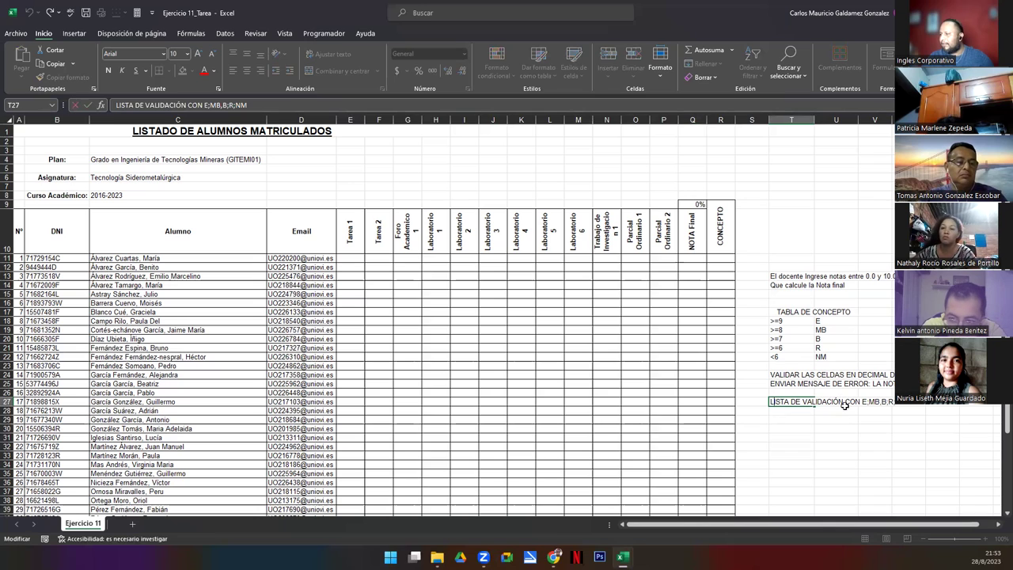
type("PARA EL CA")
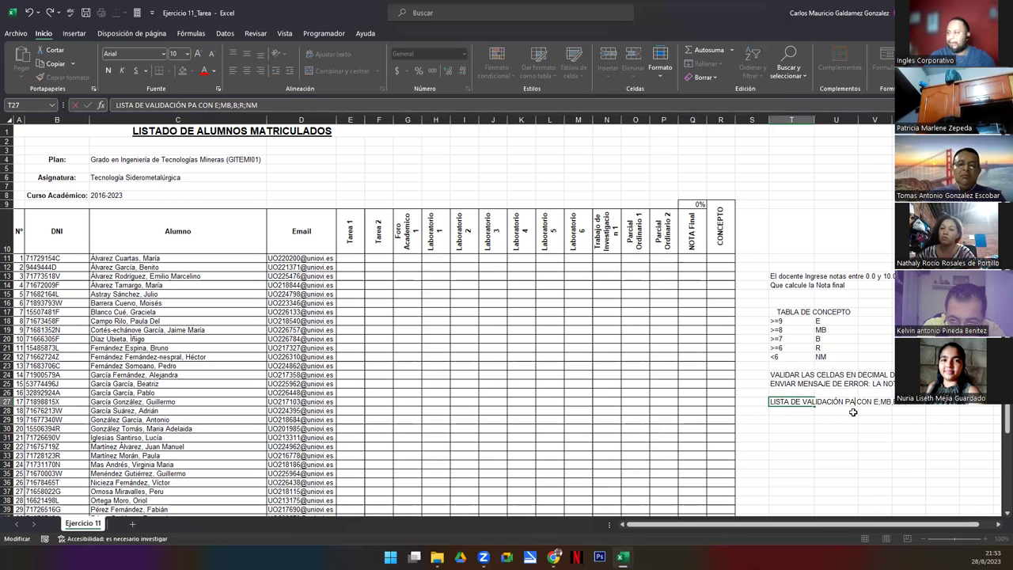
type("M")
type("PO CONCE")
type("PT")
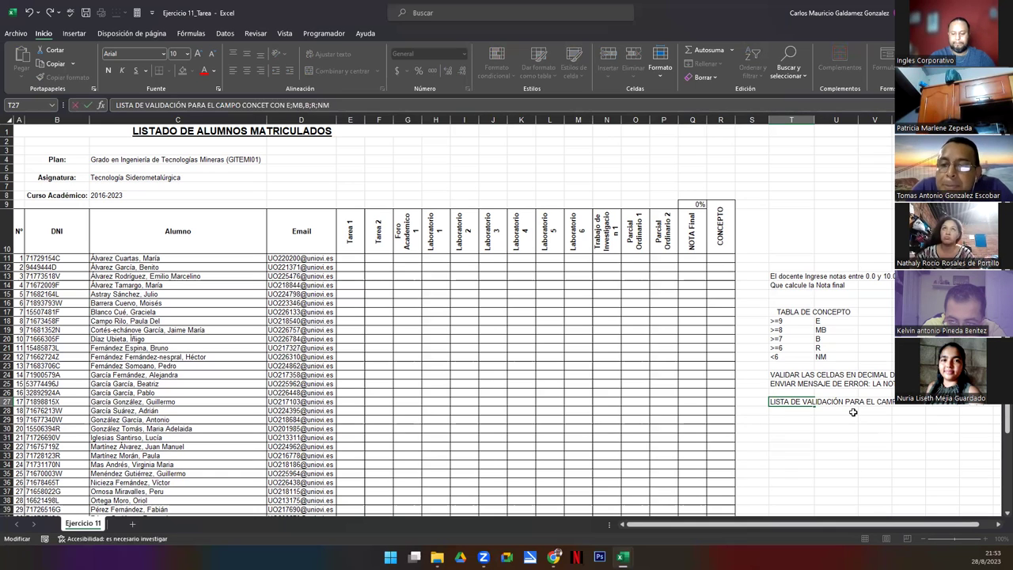
key("Return")
key("Return")
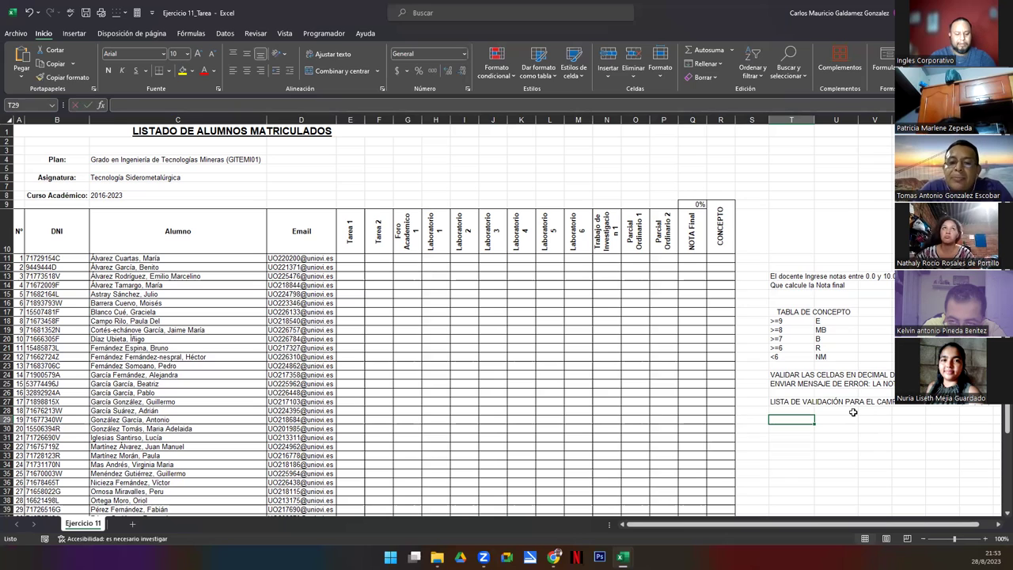
Step: Enter the instruction "RELLENAR CON NOTAS LA NOMINA." in T29
type("RELLENAR CON NOTA")
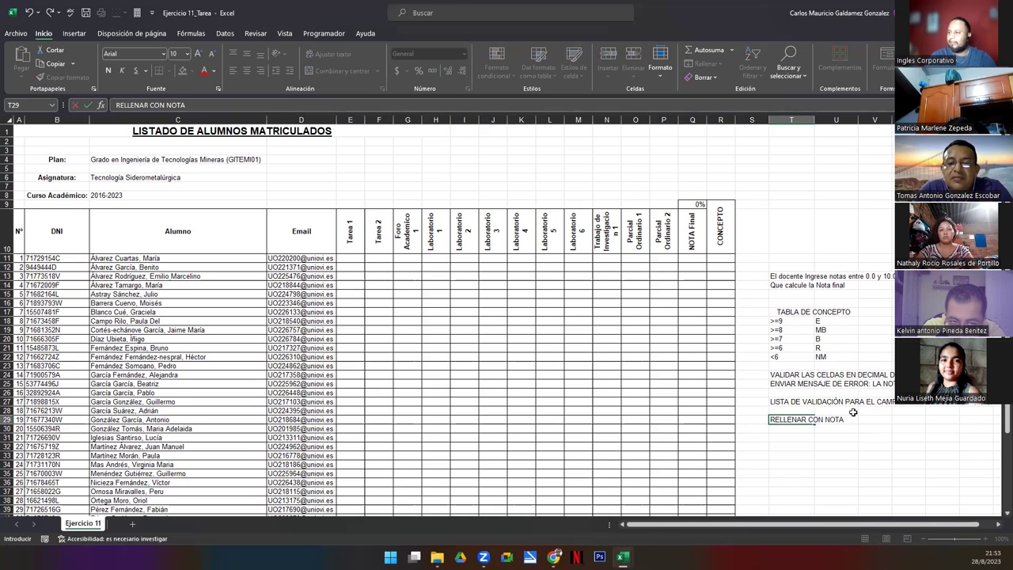
type("S LA NOMINA.")
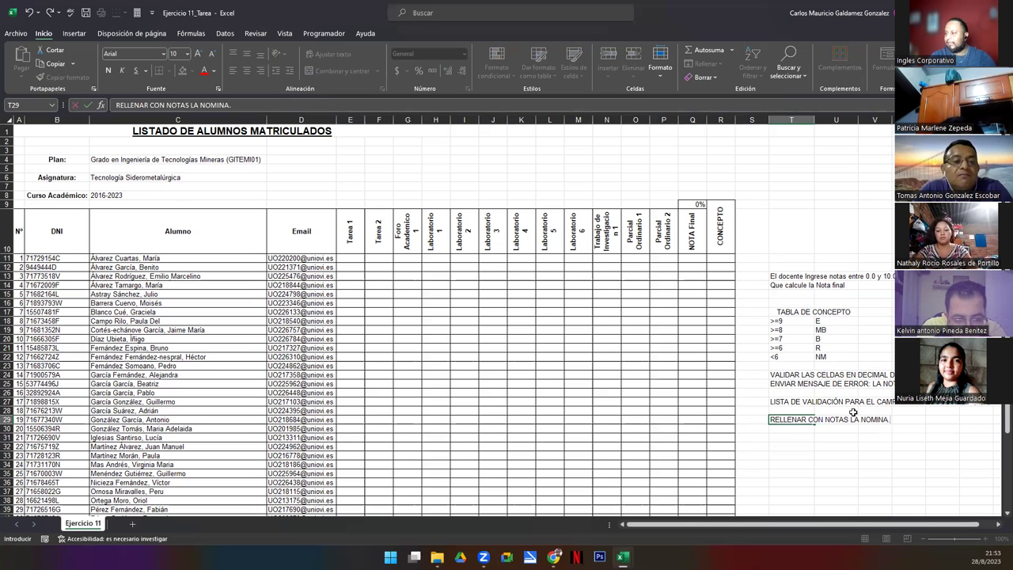
key("Return")
key("Return")
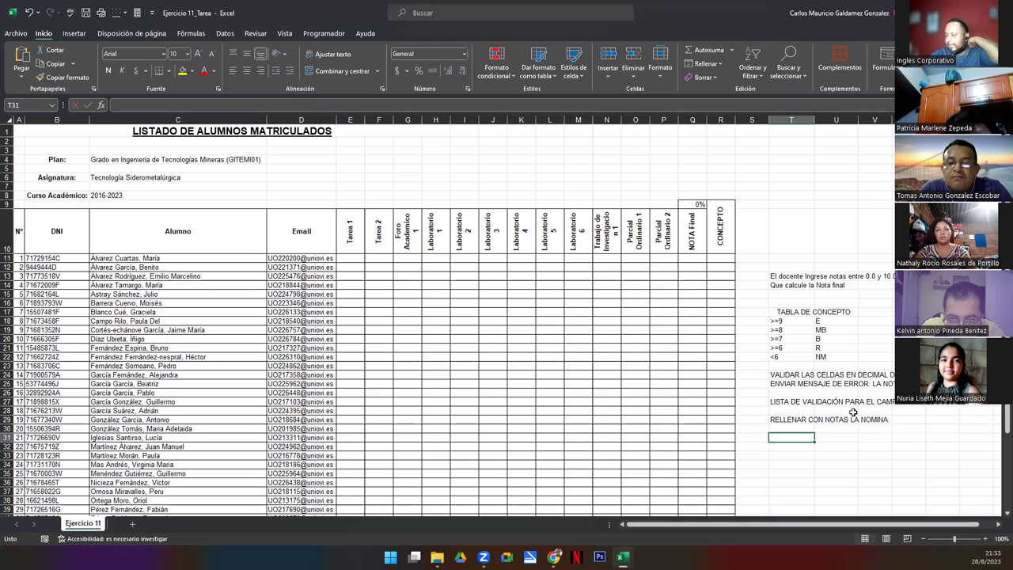
Step: Enter the instruction "Y HACER LA SELECCIÓN DEL CONCEPTO SEGÚN SU CRITERIO." in T31
type("Y SELE")
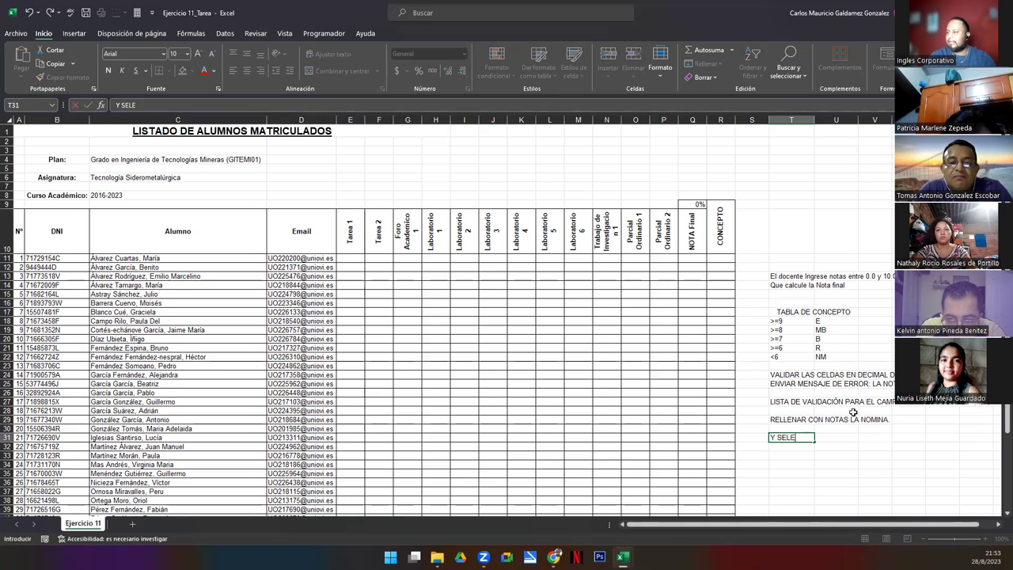
key("BackSpace")
key("BackSpace")
key("BackSpace")
type("HACER LA SELECCIÓN DEL CON")
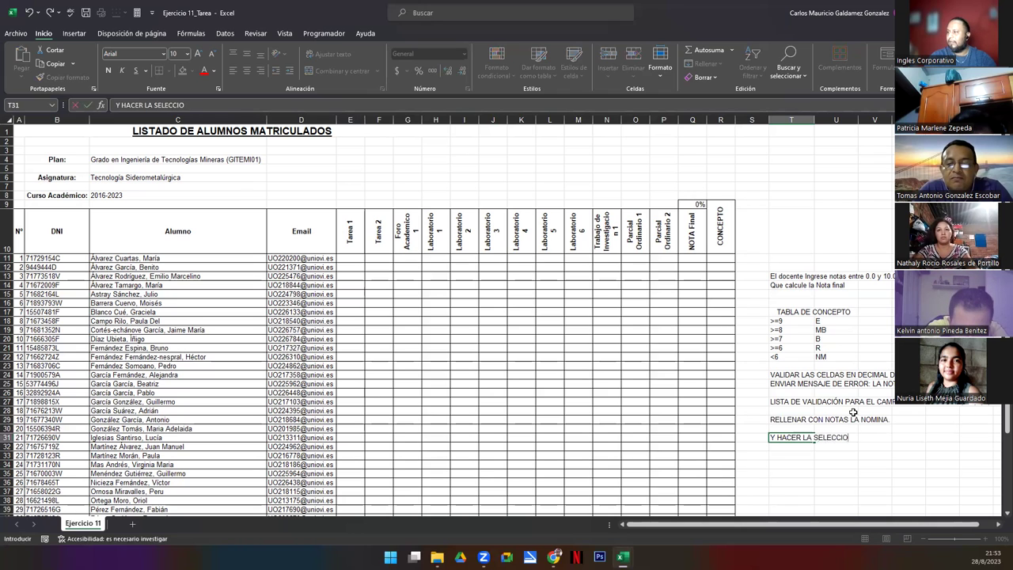
type("CEPTO S")
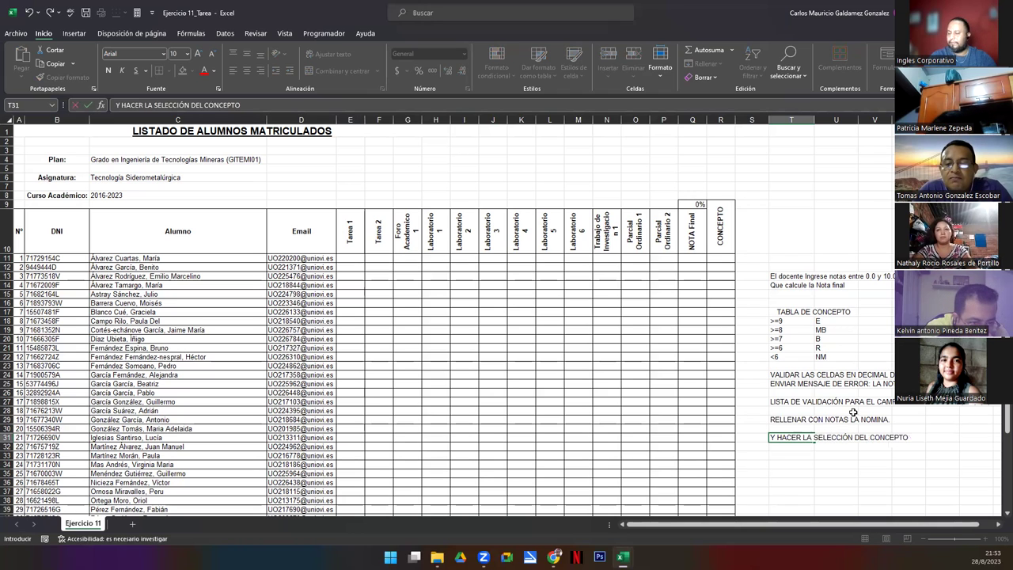
type("EGÚN SU")
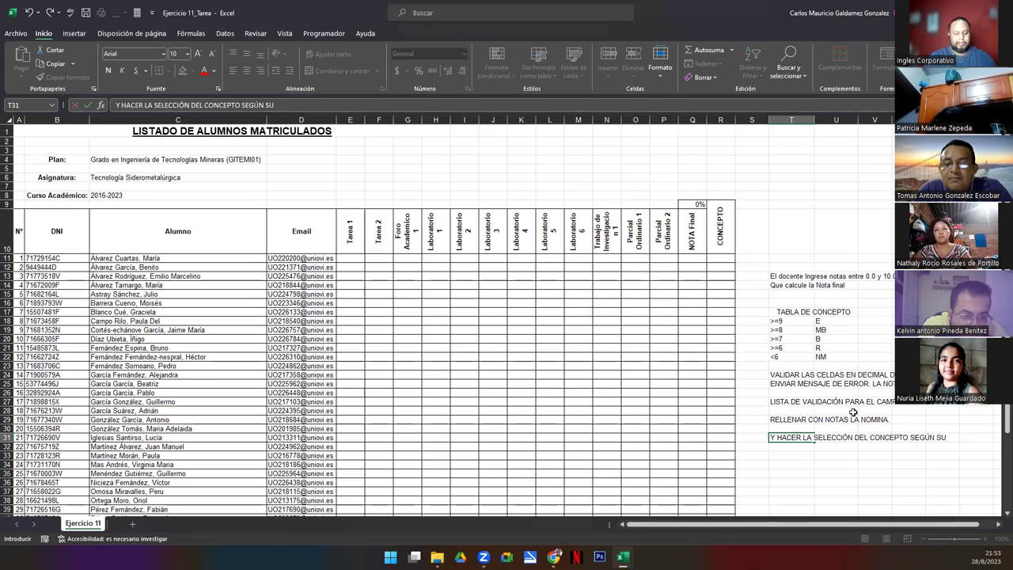
type(" CRITERIO")
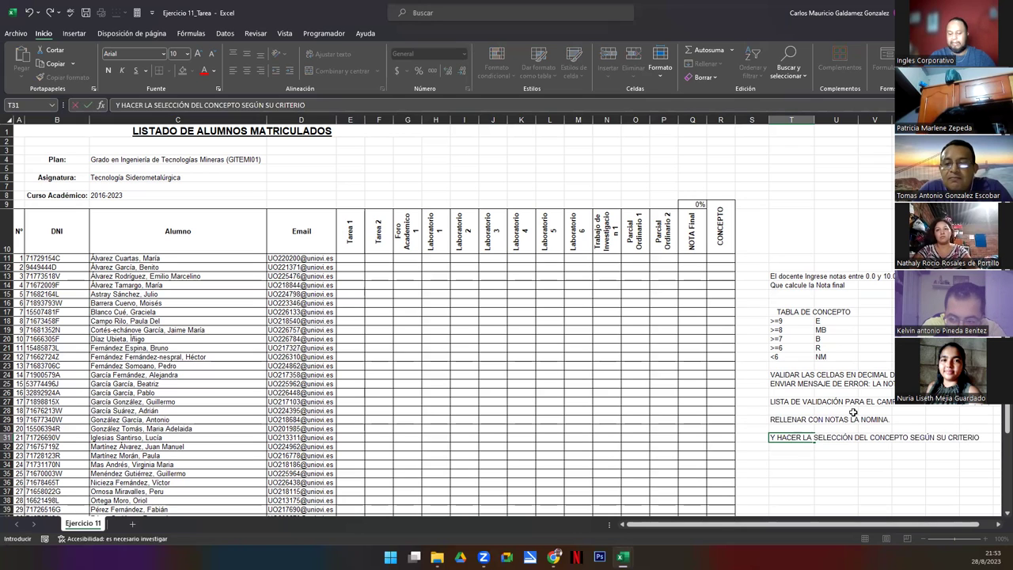
type(".")
key("Return")
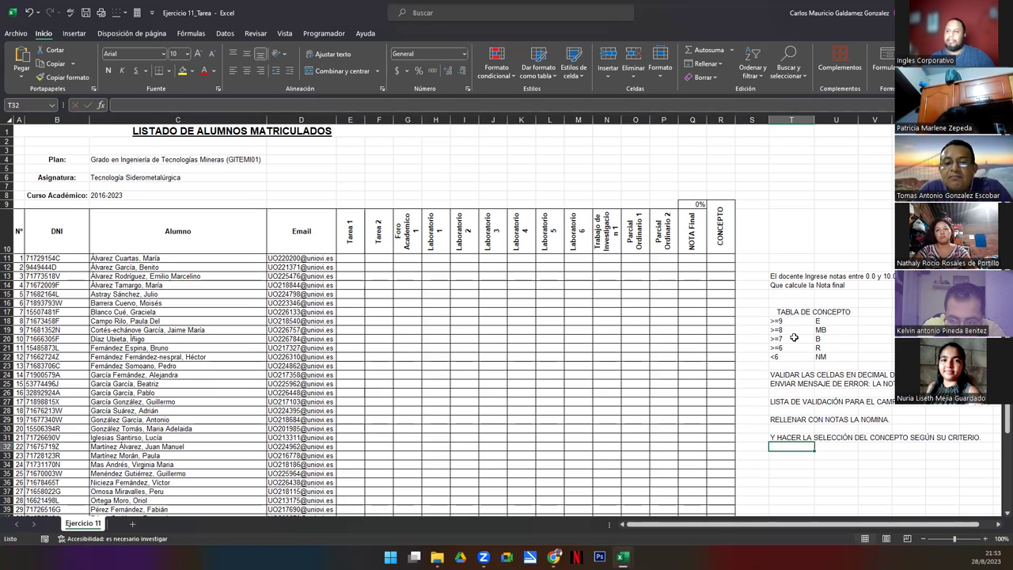
Step: Review the empty grade cells from E11 down to the last student, and the student table with its headings in row 10
left_click_drag(344, 258, 589, 468)
scroll(610, 458, "down", 5)
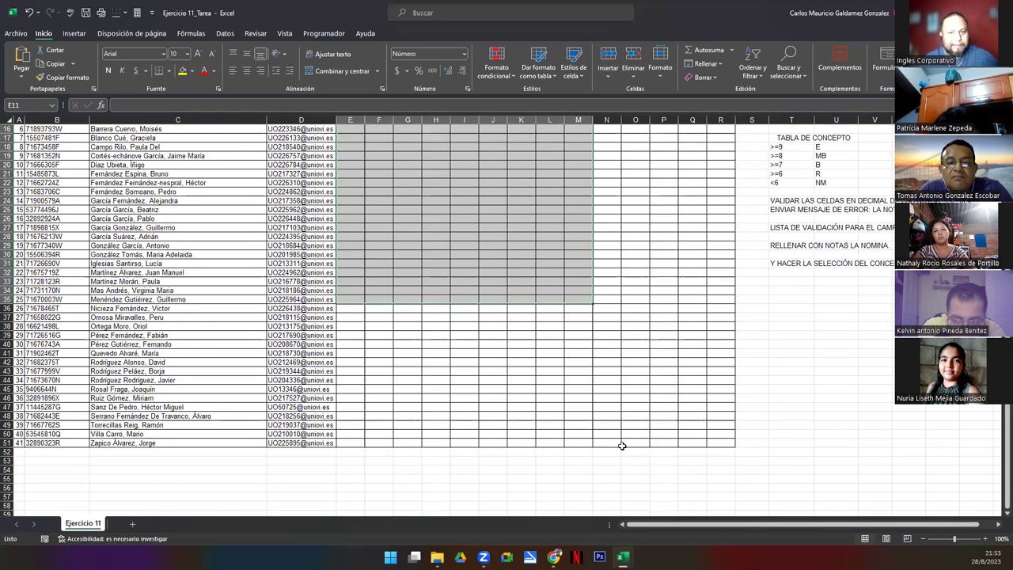
scroll(617, 444, "up", 5)
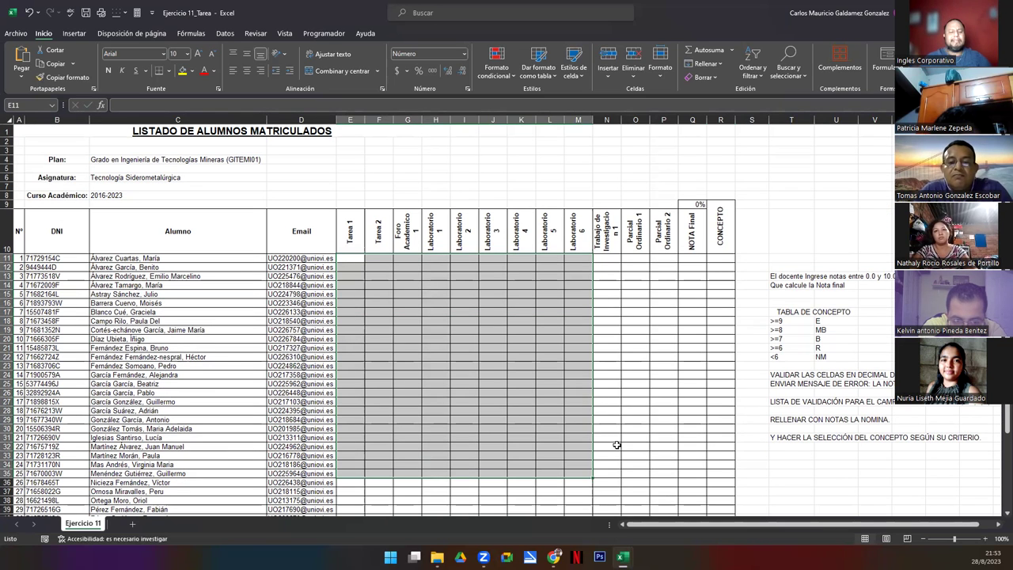
left_click(514, 391)
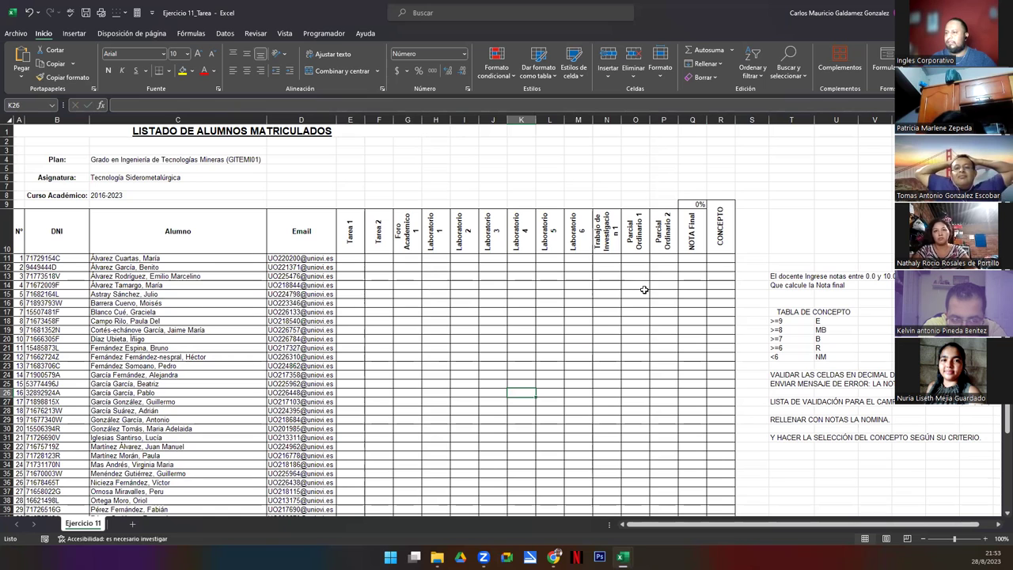
left_click(19, 234)
left_click_drag(215, 239, 603, 383)
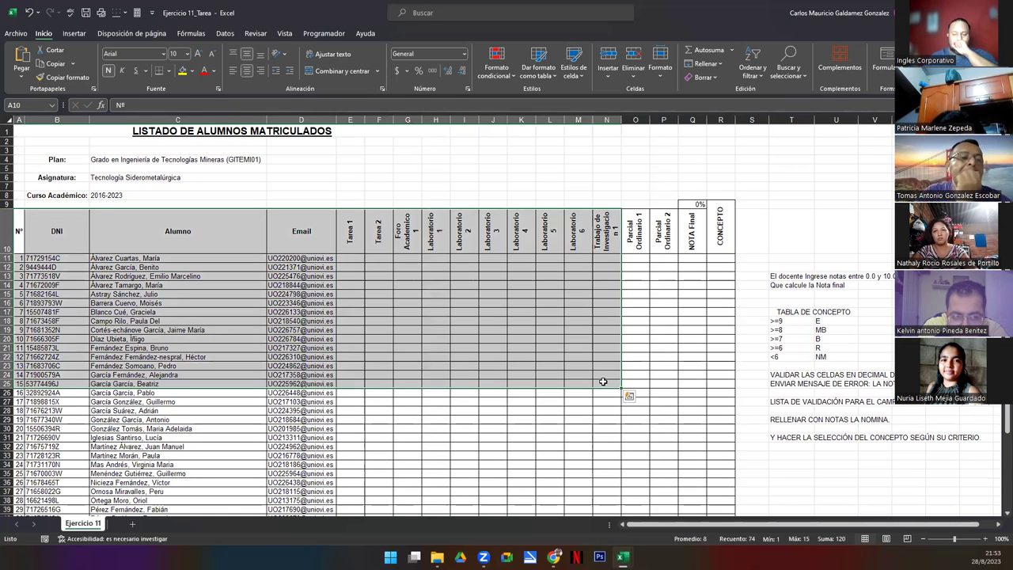
left_click(516, 328)
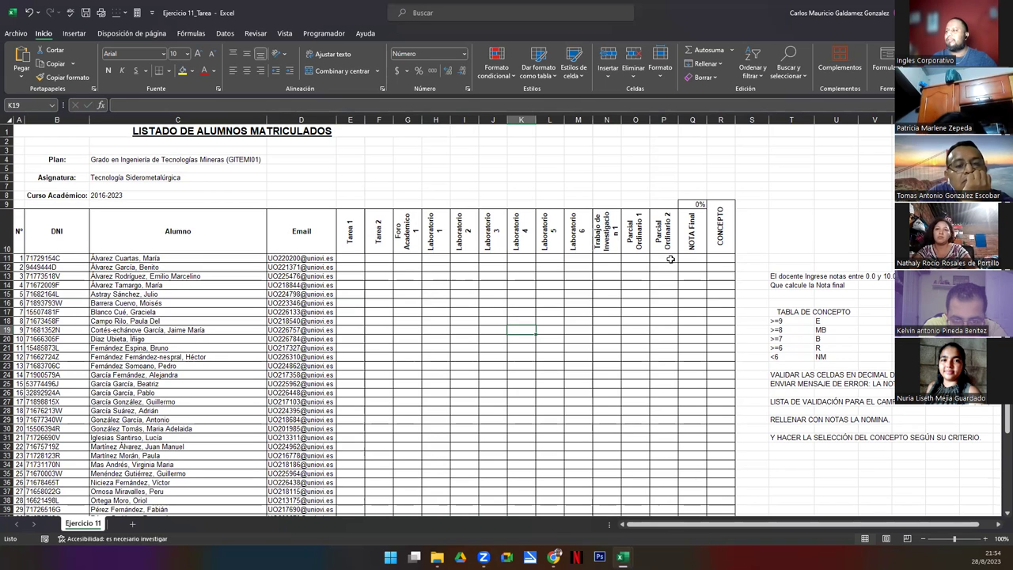
Step: Clear the =SUMA(E9:P9) percentage total from the cell above the NOTA Final heading
left_click(692, 205)
left_click(700, 195)
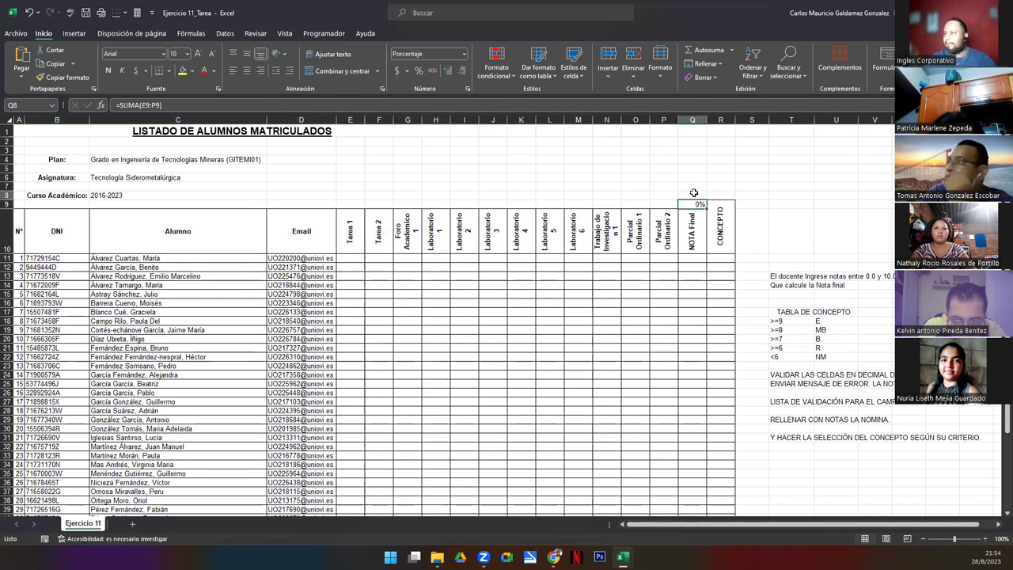
left_click_drag(707, 198, 707, 180)
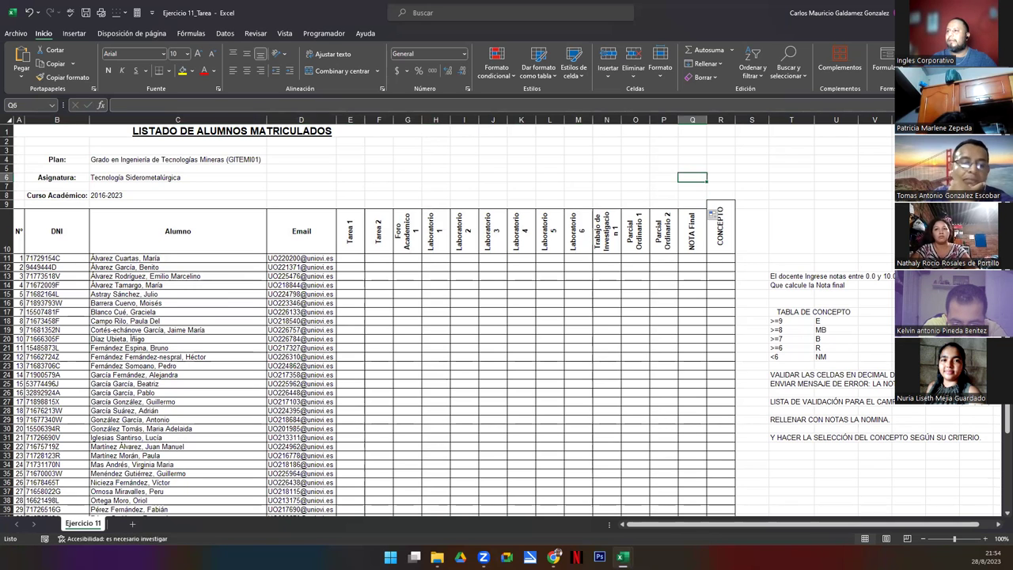
Step: Close the Ejercicio 11_Tarea and Sesión06_Participantes workbooks
key("ctrl+w")
left_click(466, 292)
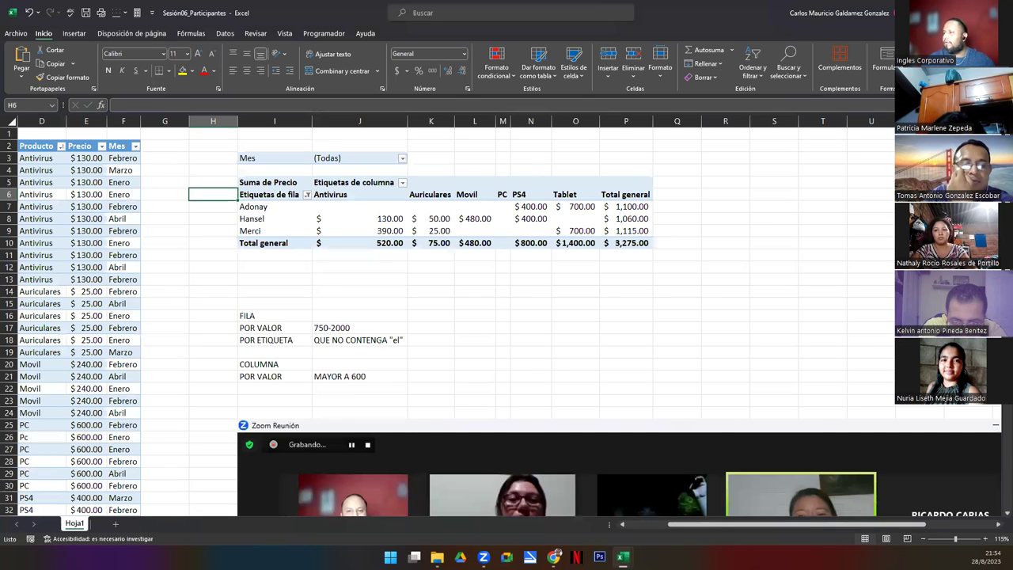
key("alt+F4")
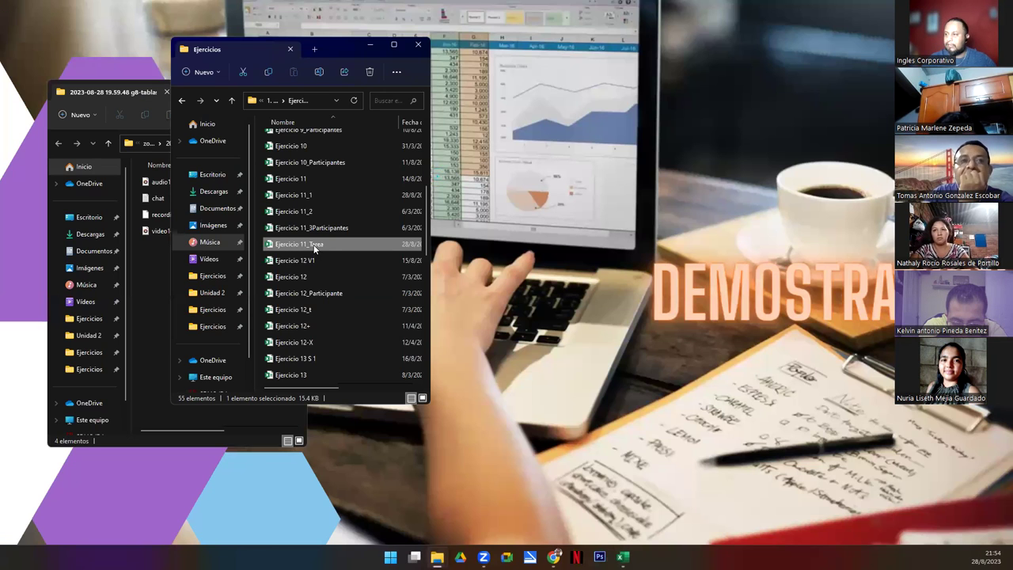
Step: Copy the Ejercicio 11_Tarea workbook into the Ejercicios folder of the 3. EXCEL INTERMEDIO_copy16H 9-10pm course
left_click(232, 100)
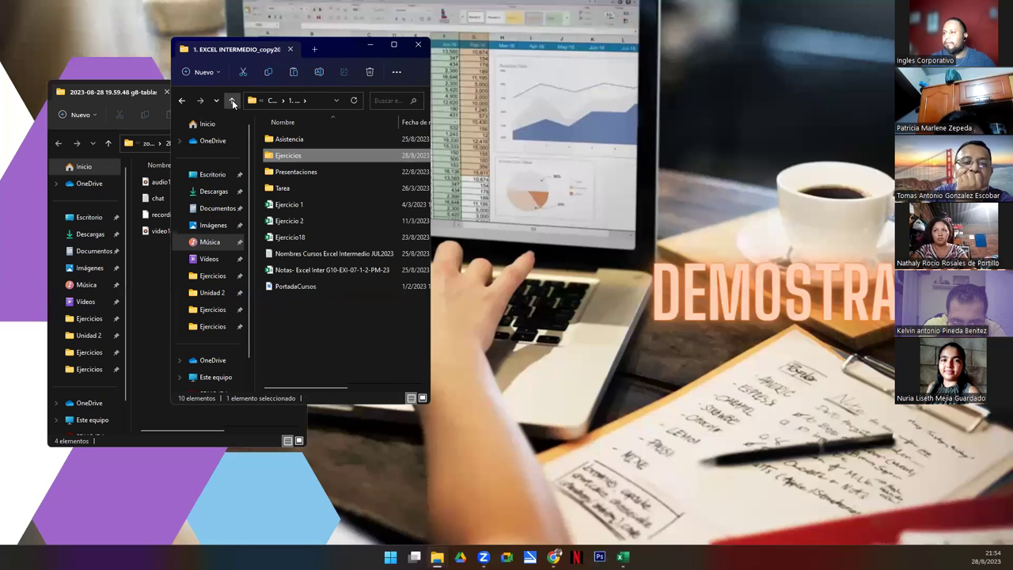
left_click(232, 100)
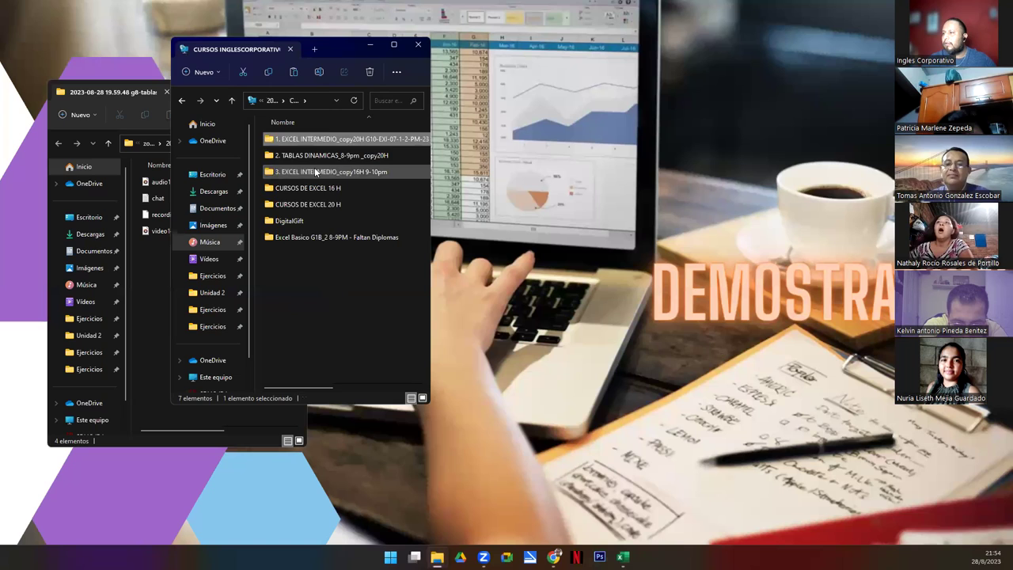
double_click(315, 170)
left_click(287, 156)
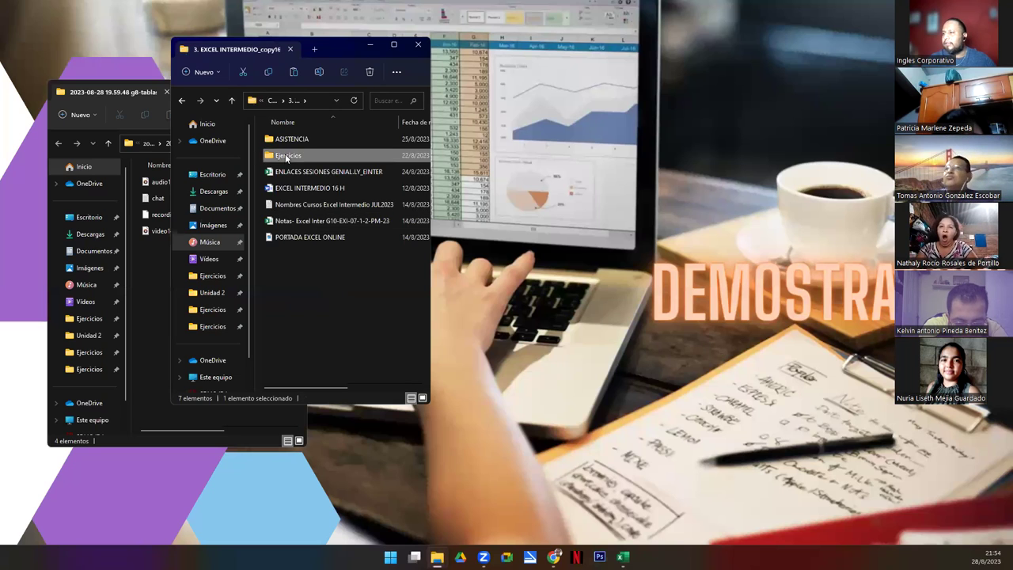
double_click(286, 156)
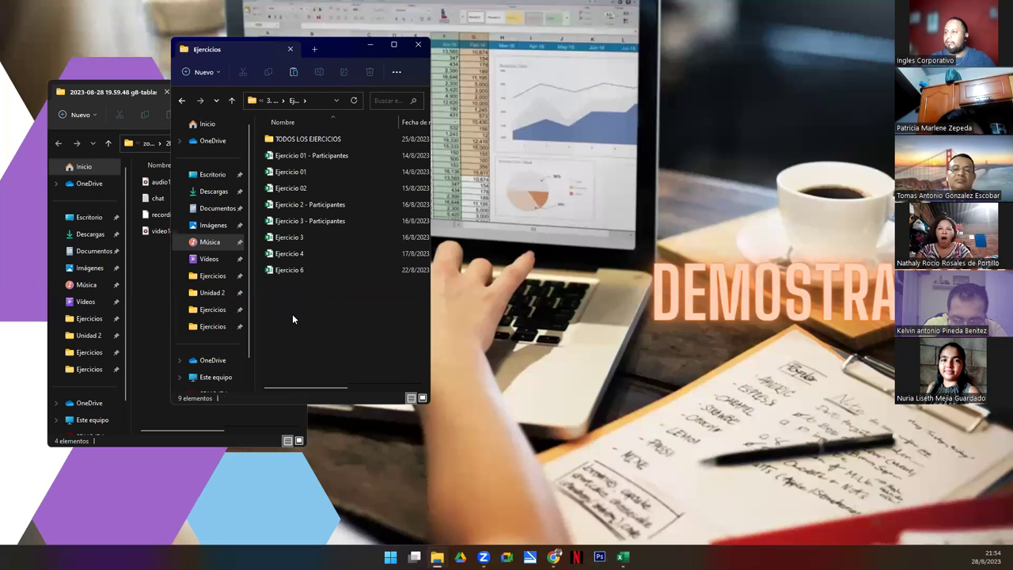
key("ctrl+v")
Step: Rename the pasted workbook copy as Ejercicio 9_Tarea
key("F2")
key("BackSpace")
key("BackSpace")
key("BackSpace")
key("BackSpace")
key("BackSpace")
key("BackSpace")
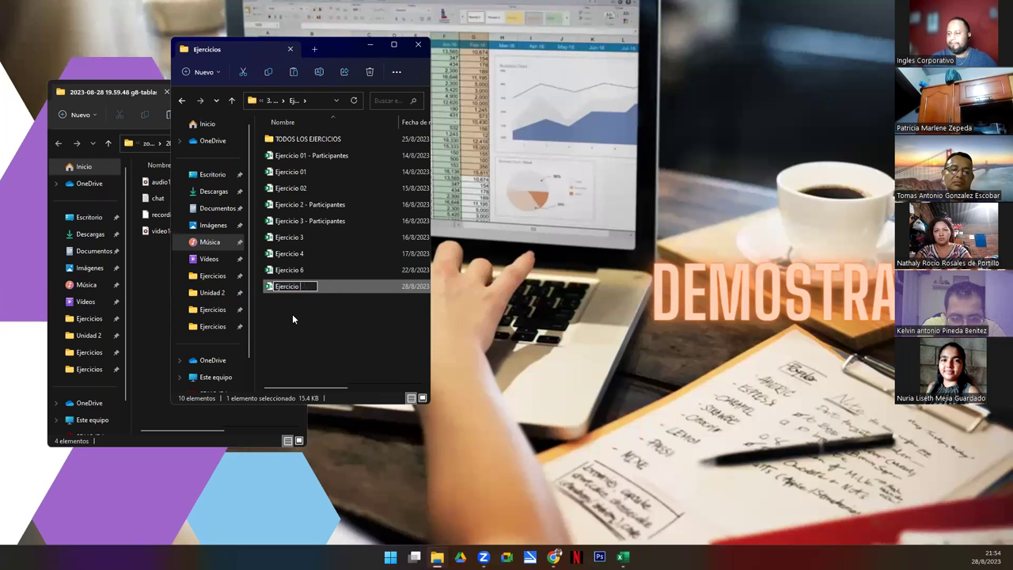
type("_tARE")
key("BackSpace")
key("BackSpace")
key("BackSpace")
key("BackSpace")
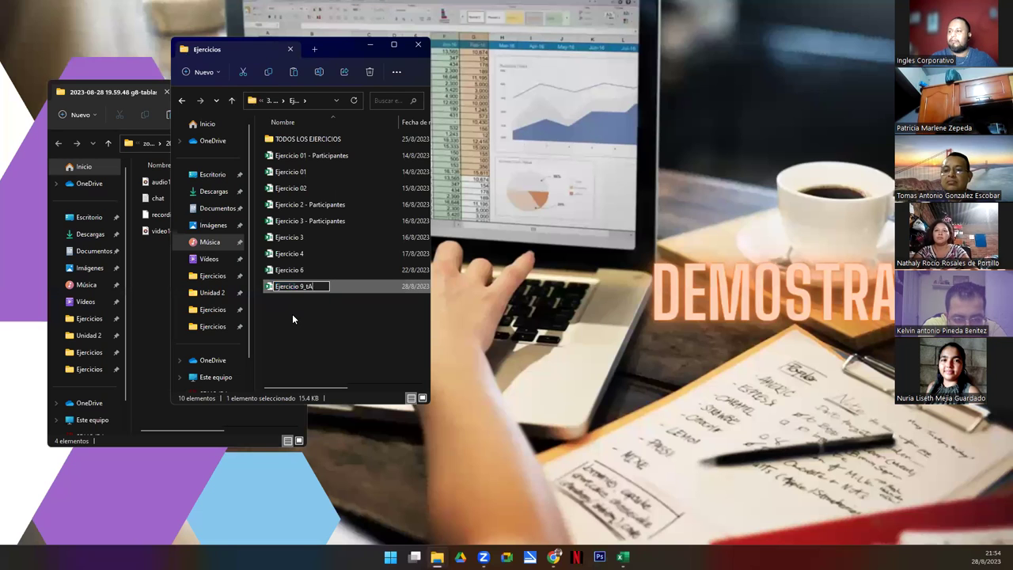
type("Tarea")
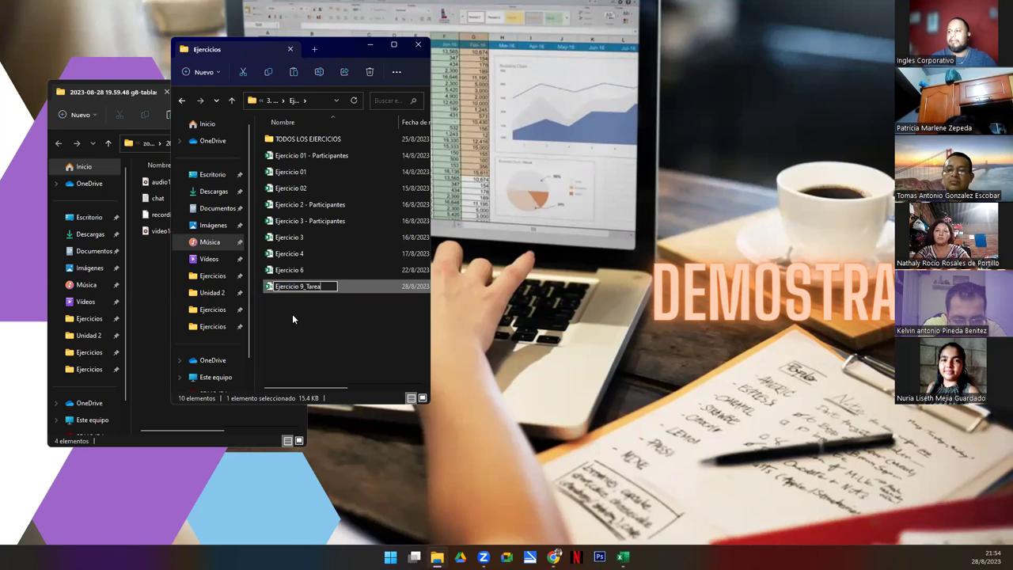
key("Return")
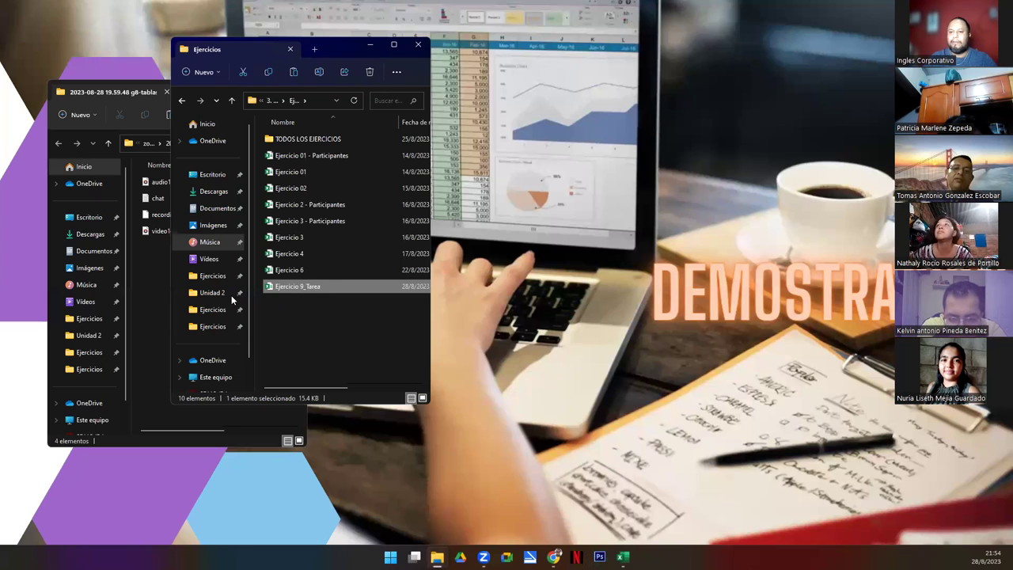
key("alt+Tab")
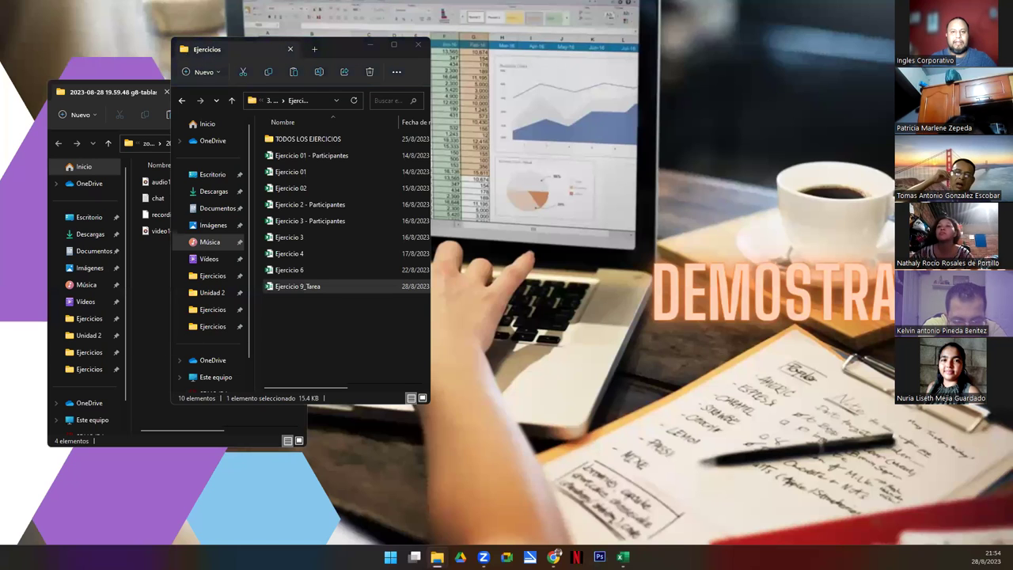